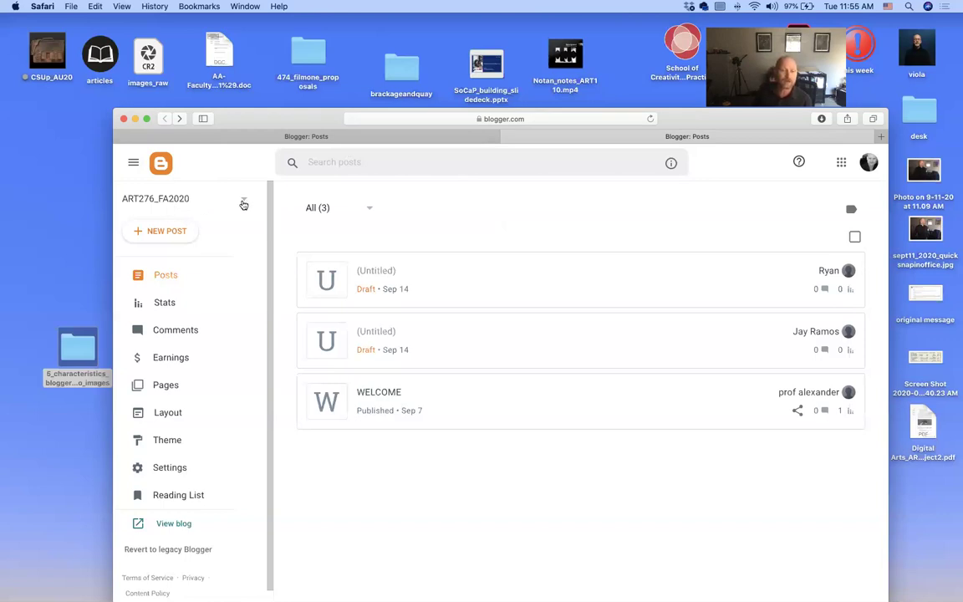
Choose the ART276_FA2020 blog and move the browser window away from the image folder on the desktop.
{"action": "left_click", "coordinate": [243, 203]}
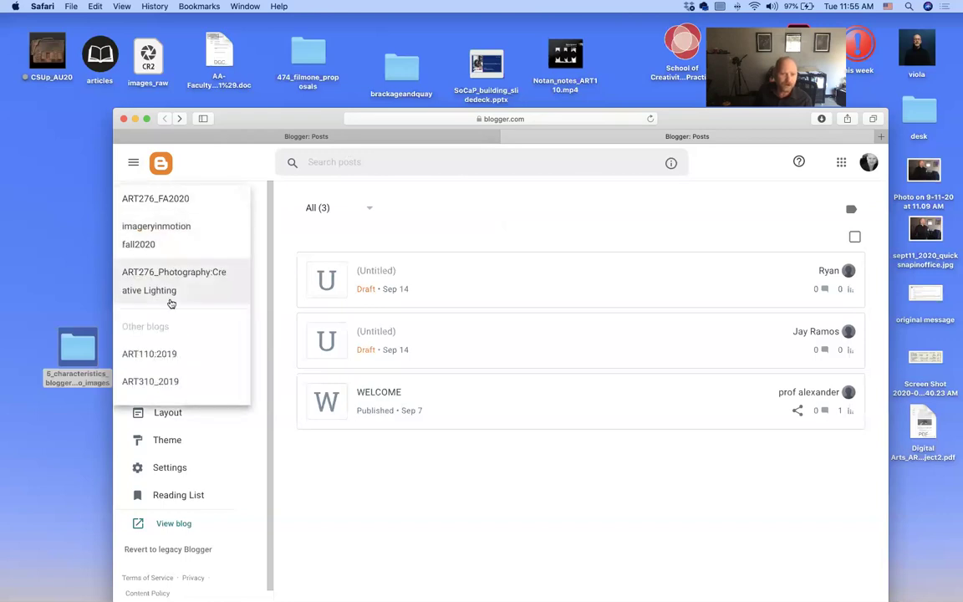
{"action": "left_click", "coordinate": [160, 205]}
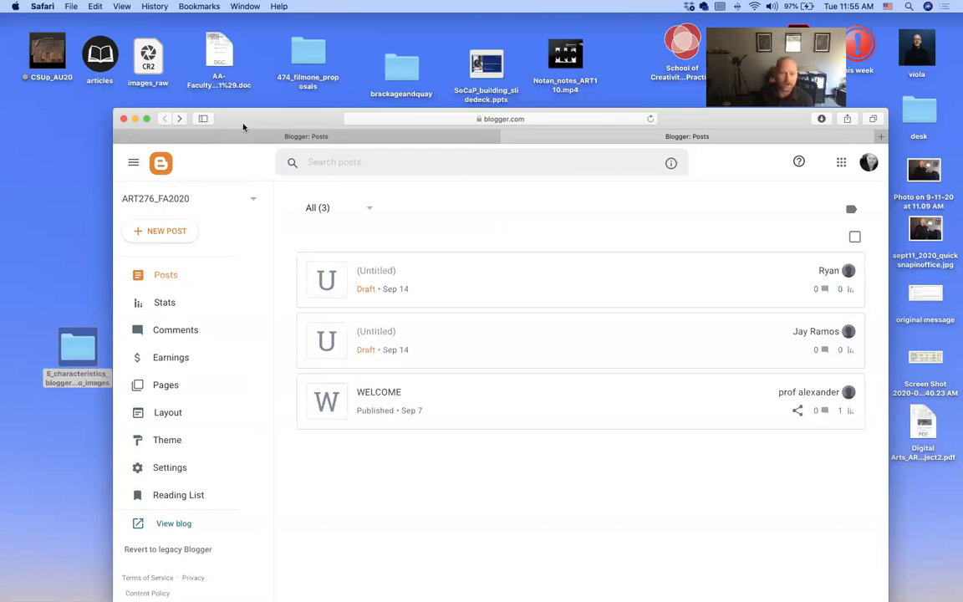
{"action": "left_click_drag", "start_coordinate": [284, 115], "coordinate": [324, 99]}
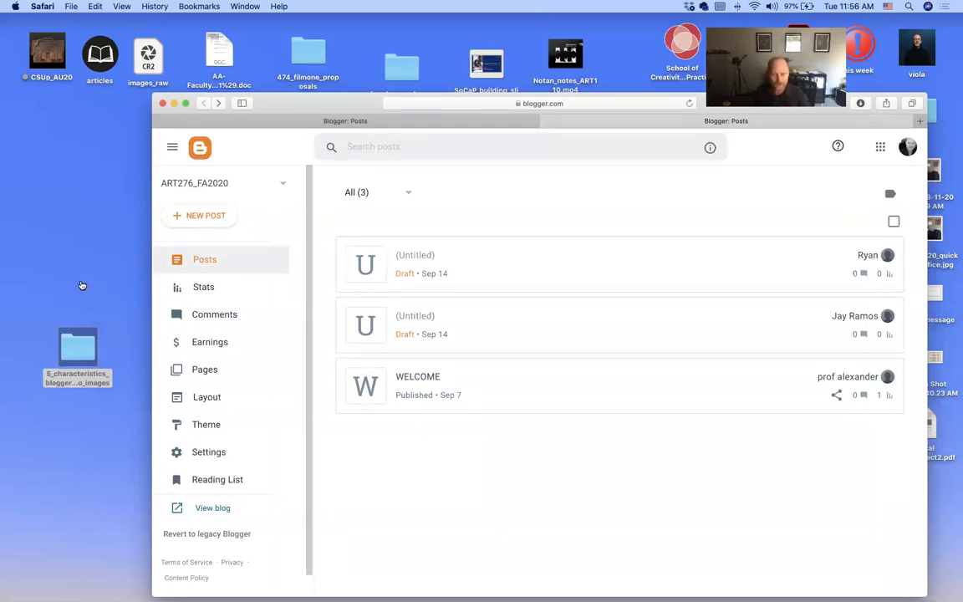
Open the 5_characteristics_bloggerdemo_images folder from the desktop in Finder and look through its direction and intensity subfolders.
{"action": "double_click", "coordinate": [77, 353]}
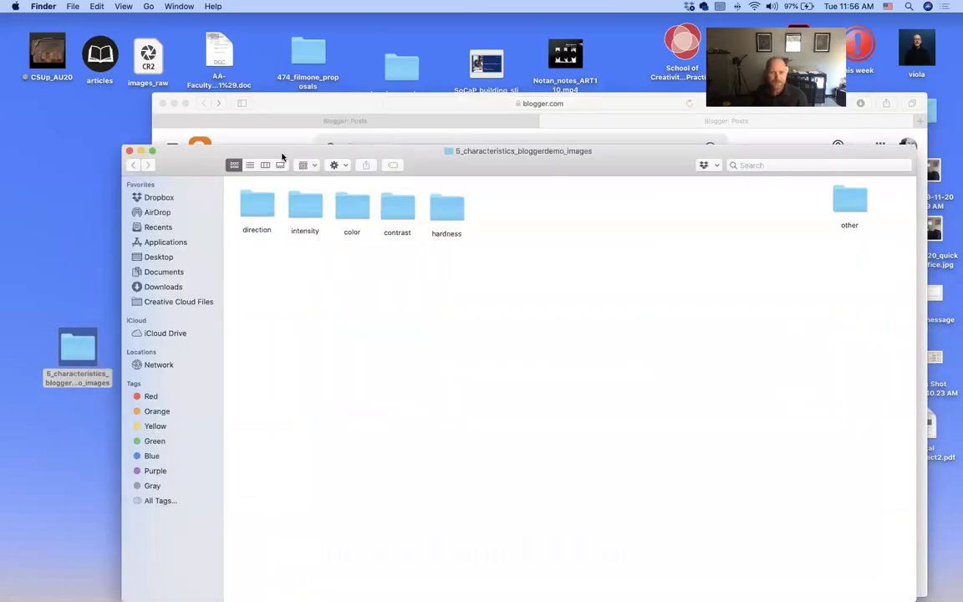
{"action": "left_click_drag", "start_coordinate": [194, 164], "coordinate": [188, 126]}
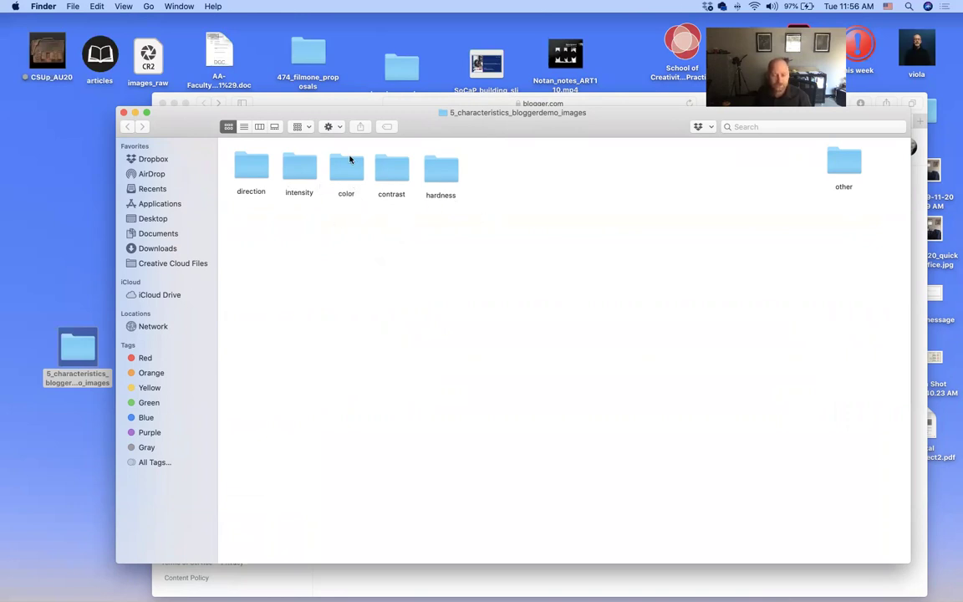
{"action": "double_click", "coordinate": [245, 166]}
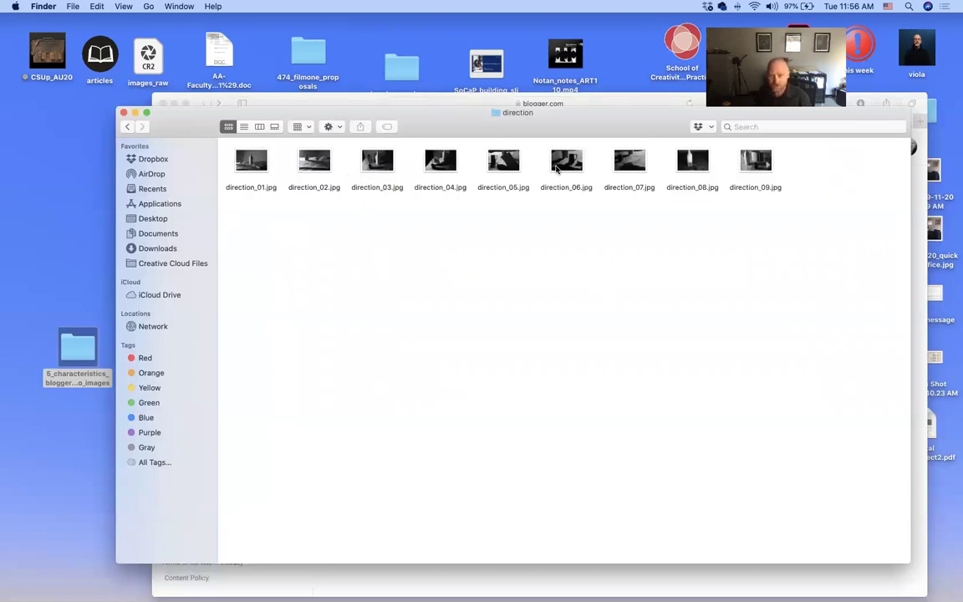
{"action": "left_click", "coordinate": [127, 128]}
{"action": "left_click", "coordinate": [290, 170]}
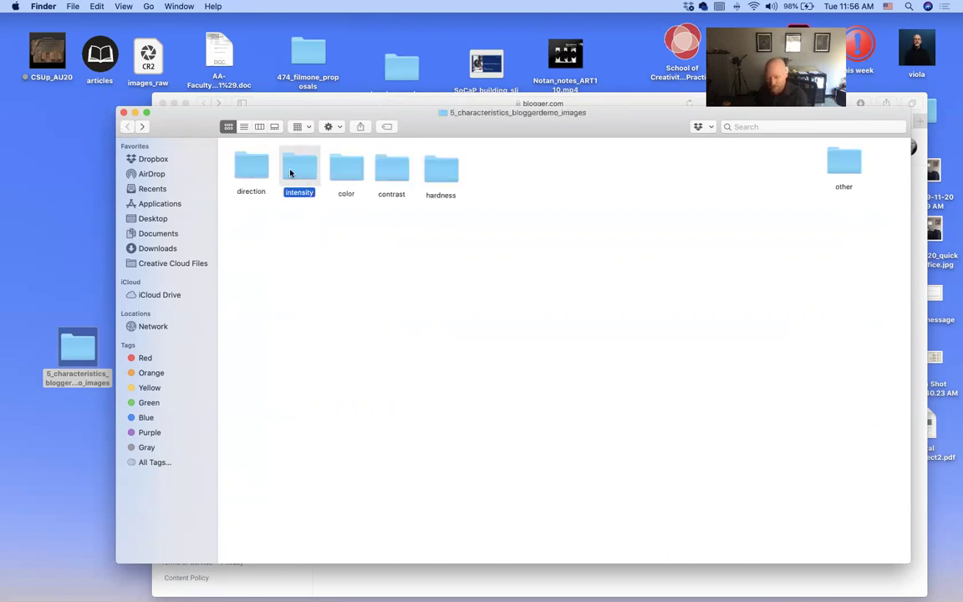
{"action": "key", "text": "space"}
{"action": "key", "text": "space"}
{"action": "double_click", "coordinate": [290, 172]}
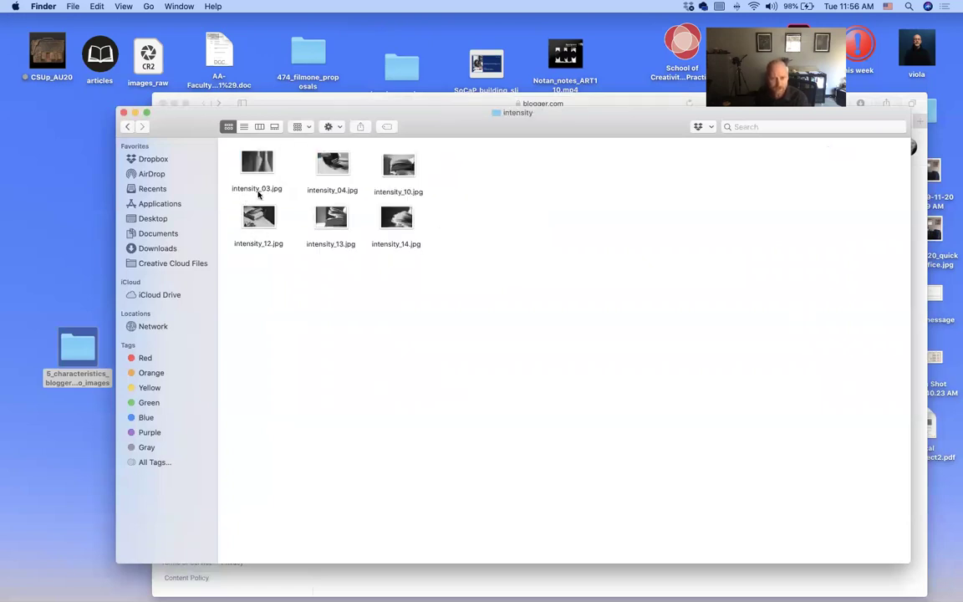
{"action": "left_click", "coordinate": [127, 126]}
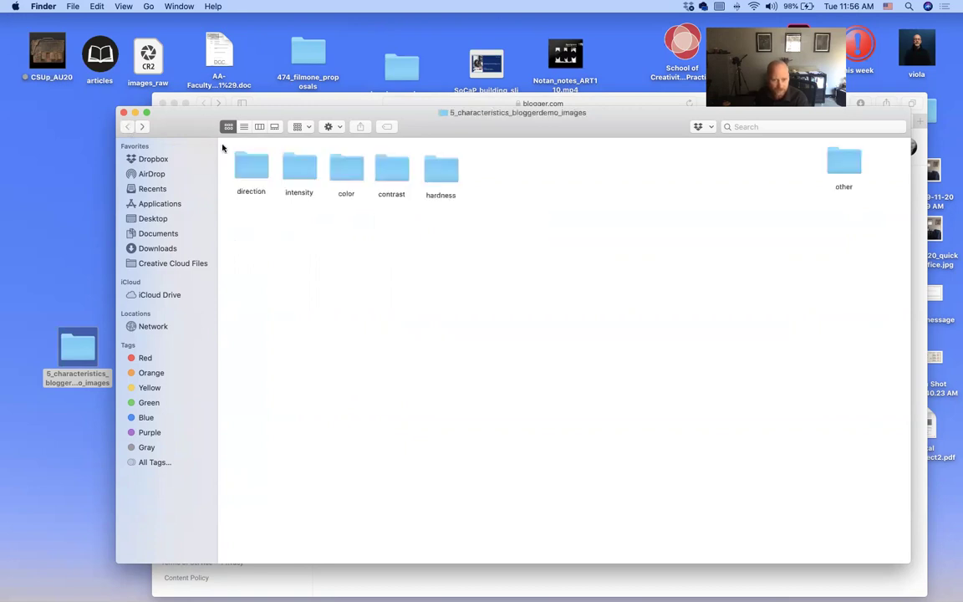
Look through the images in the color, contrast and hardness subfolders, returning to the parent folder.
{"action": "double_click", "coordinate": [331, 165]}
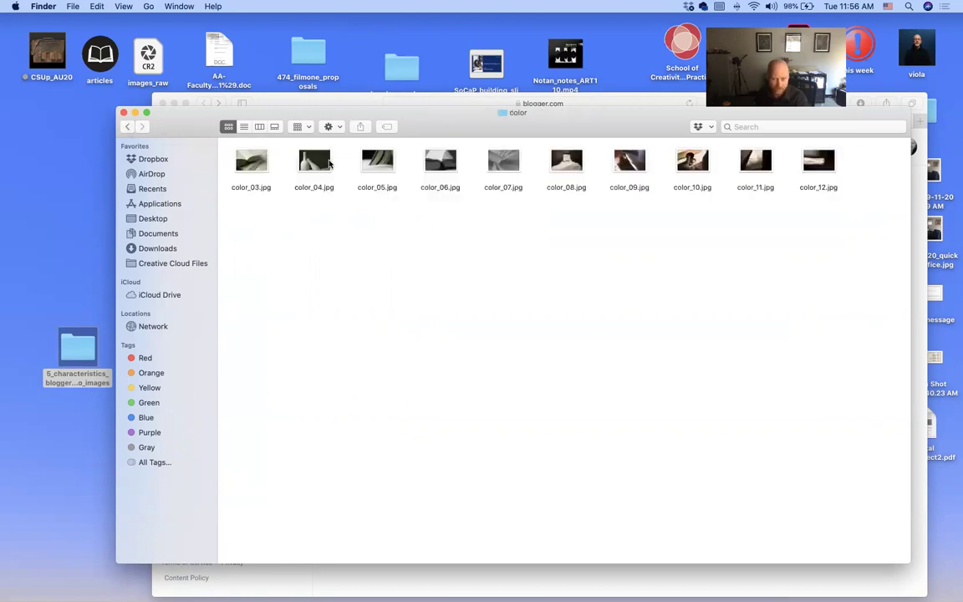
{"action": "left_click", "coordinate": [127, 126]}
{"action": "left_click", "coordinate": [378, 173]}
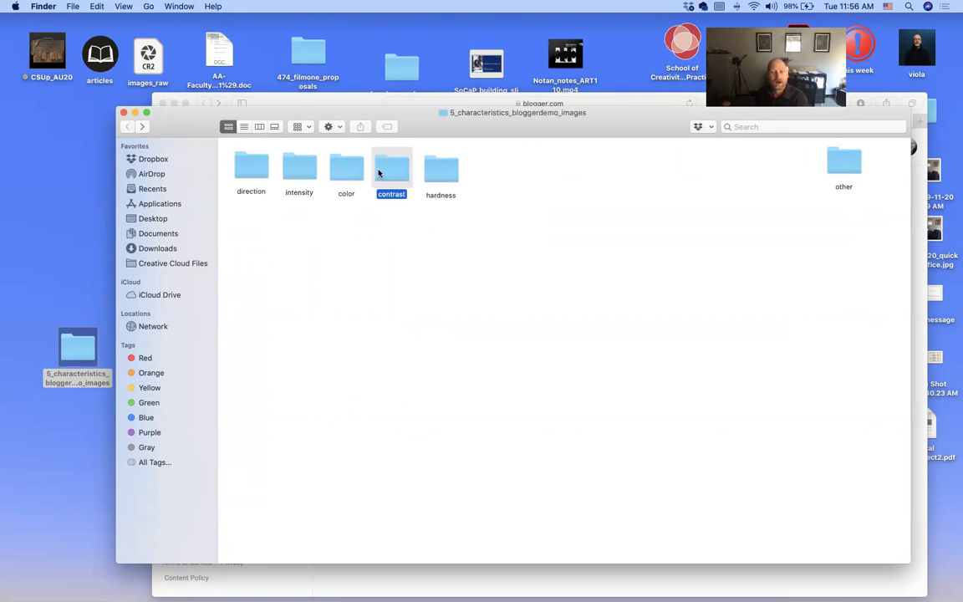
{"action": "double_click", "coordinate": [378, 173]}
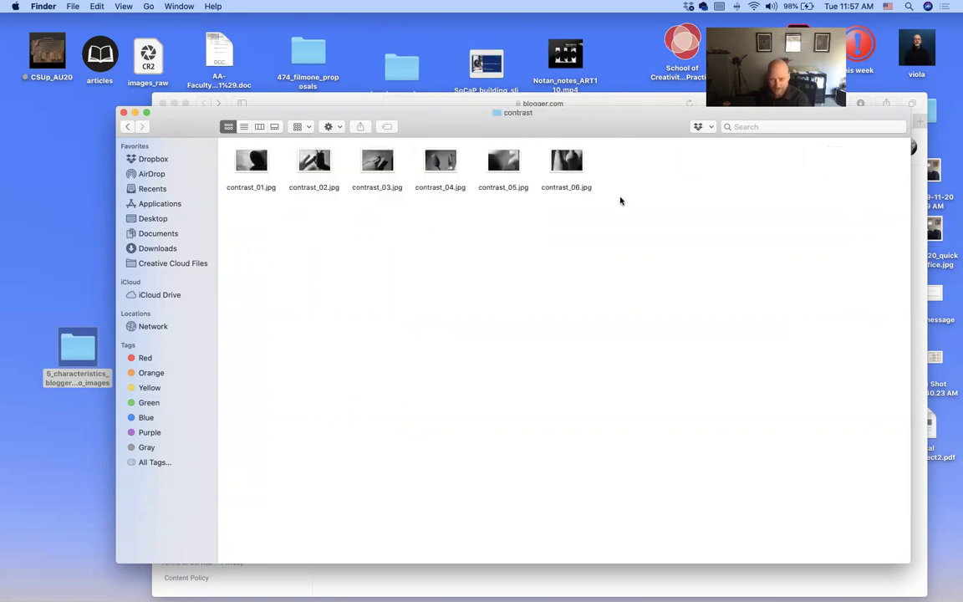
{"action": "left_click", "coordinate": [126, 130]}
{"action": "left_click", "coordinate": [440, 167]}
{"action": "double_click", "coordinate": [440, 168]}
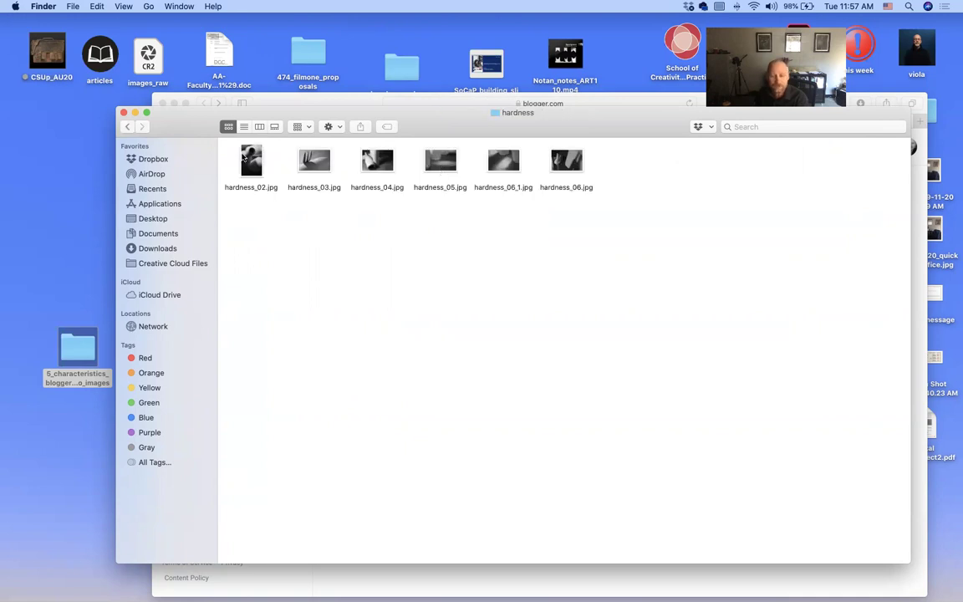
{"action": "left_click", "coordinate": [127, 126]}
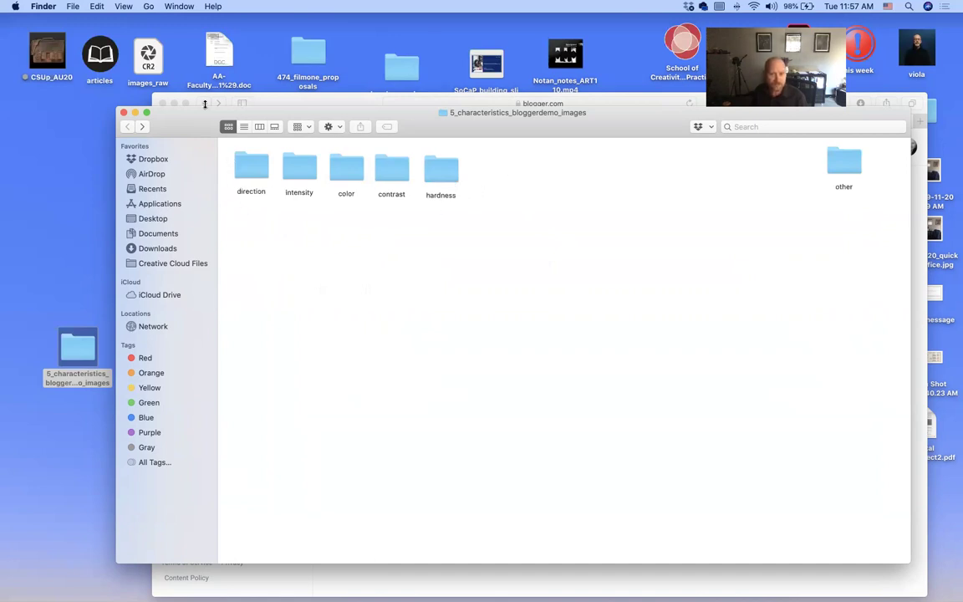
Minimize the image folder window and bring the Safari window with Blogger back to the front, repositioned on the desktop.
{"action": "left_click_drag", "start_coordinate": [165, 121], "coordinate": [95, 261]}
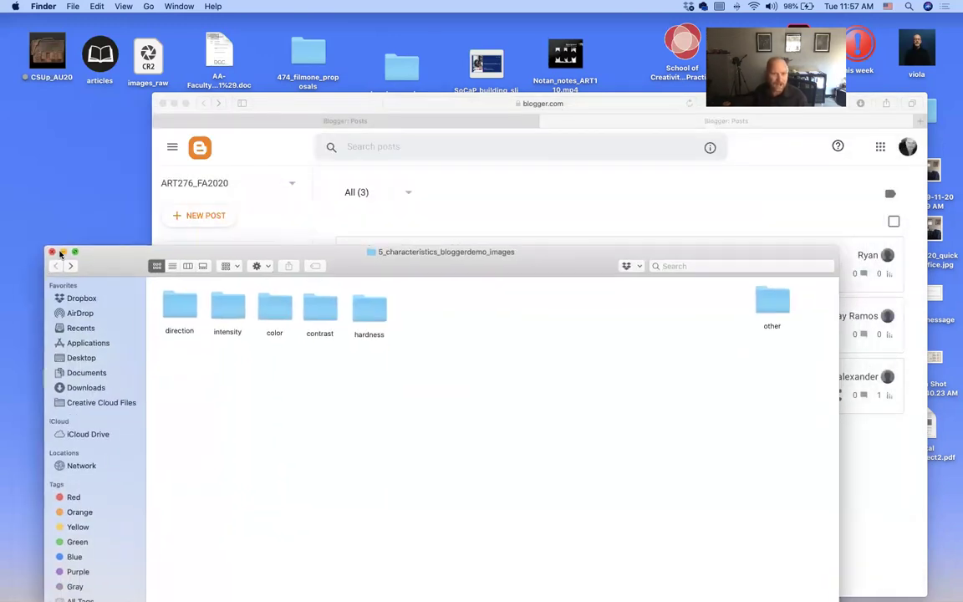
{"action": "left_click", "coordinate": [62, 251]}
{"action": "left_click", "coordinate": [272, 189]}
{"action": "left_click_drag", "start_coordinate": [282, 109], "coordinate": [251, 75]}
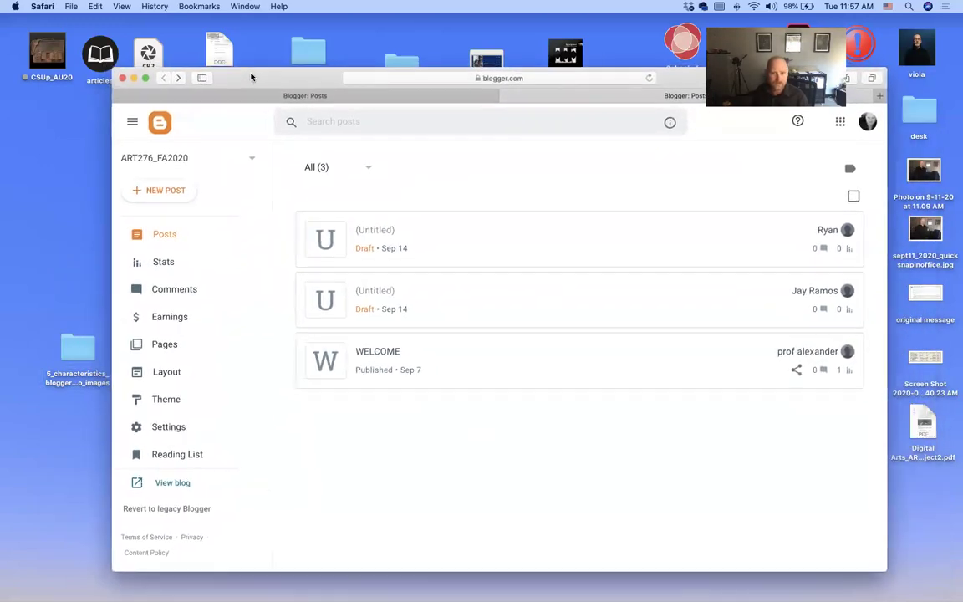
Create a new post and title it with the author's surname followed by "_5characteristics".
{"action": "left_click", "coordinate": [162, 195]}
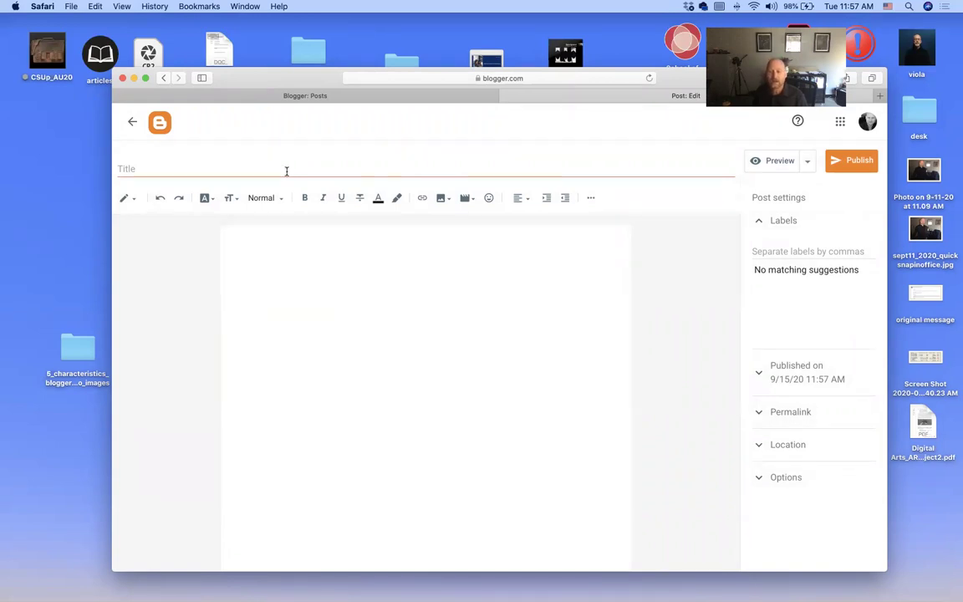
{"action": "left_click", "coordinate": [143, 169]}
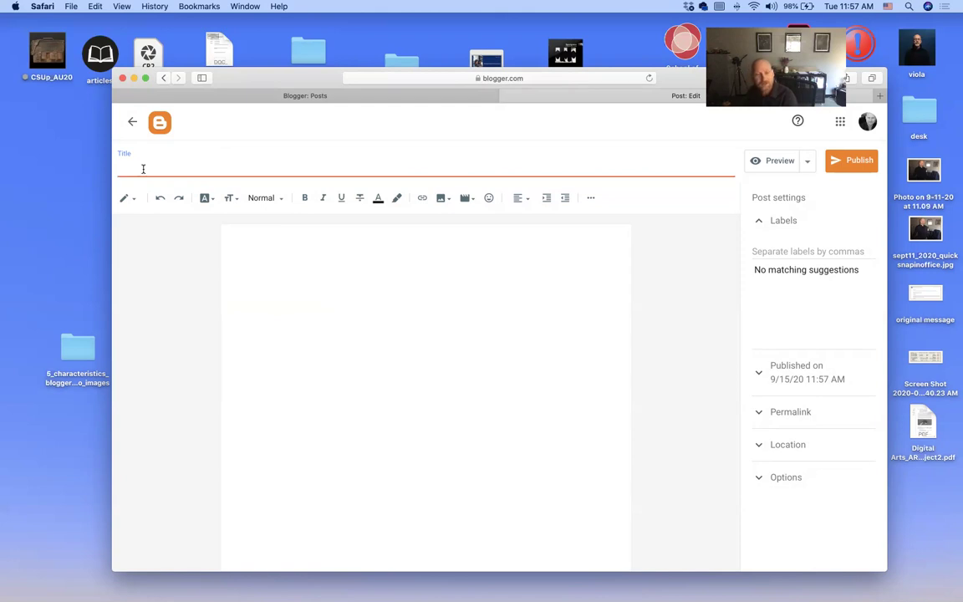
{"action": "type", "text": "alexander"}
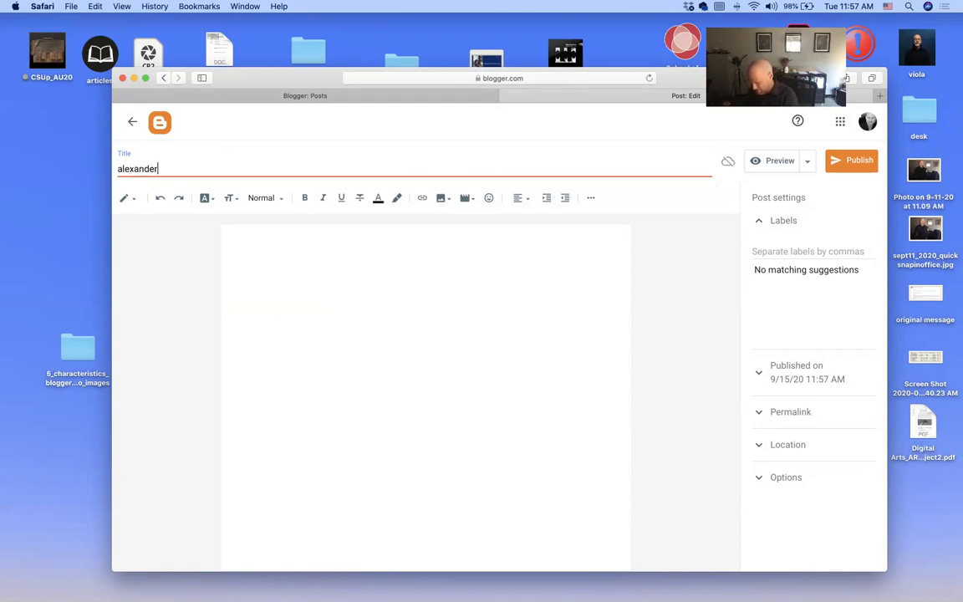
{"action": "type", "text": "_5characteristics"}
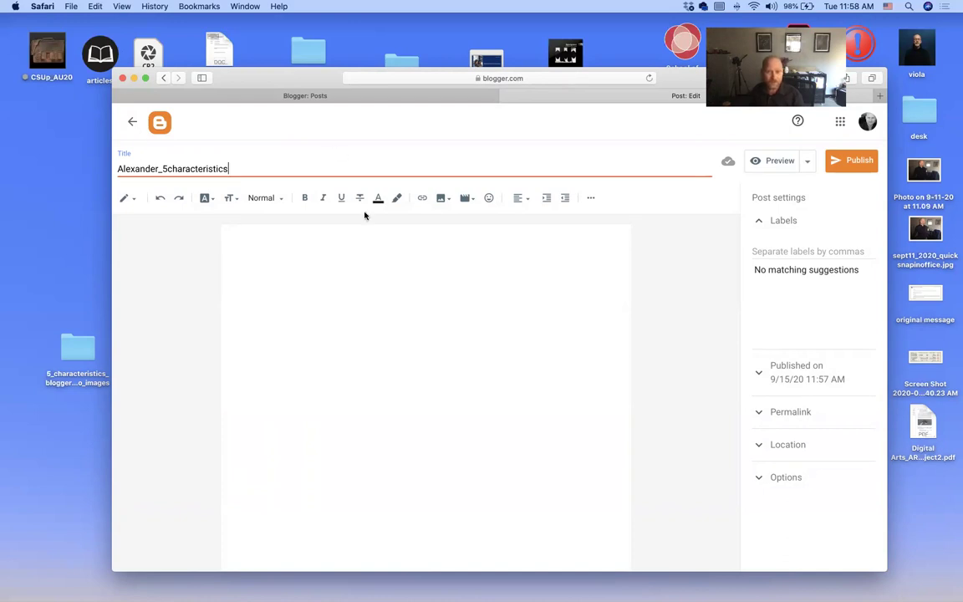
Add a center-aligned heading "DIRECTION" at the start of the post body and begin a new line below it.
{"action": "left_click", "coordinate": [322, 261]}
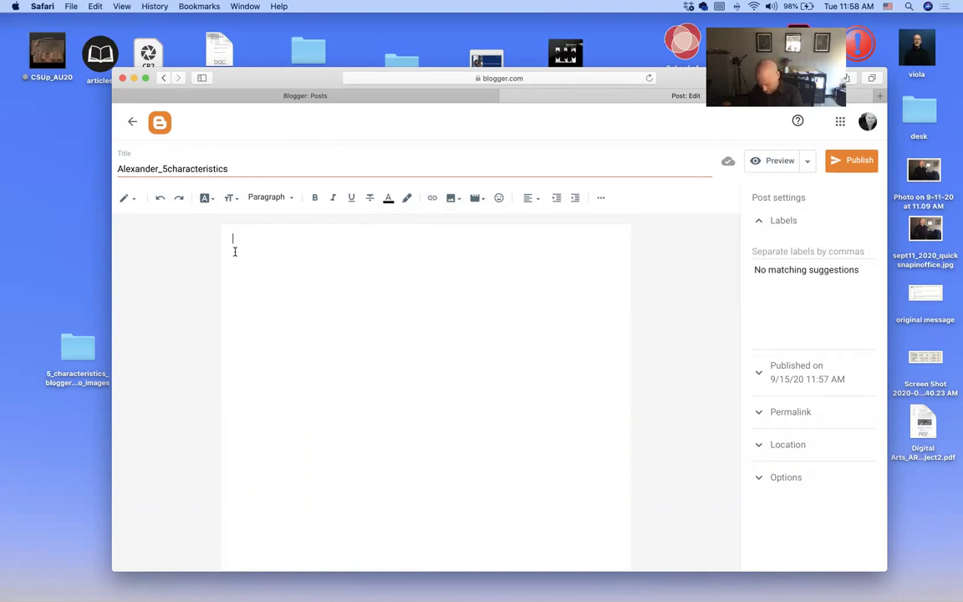
{"action": "type", "text": "DIR"}
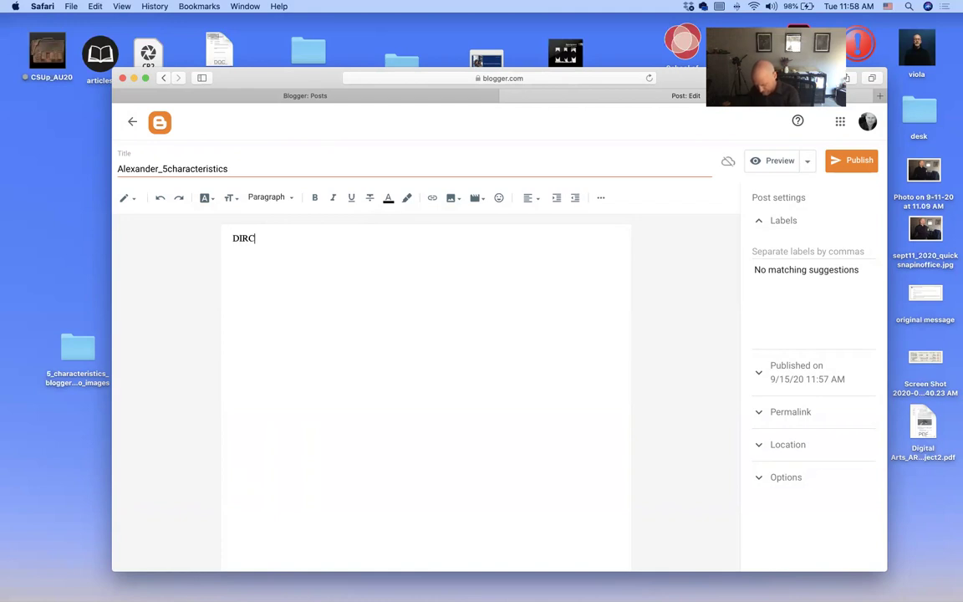
{"action": "type", "text": "ECTION"}
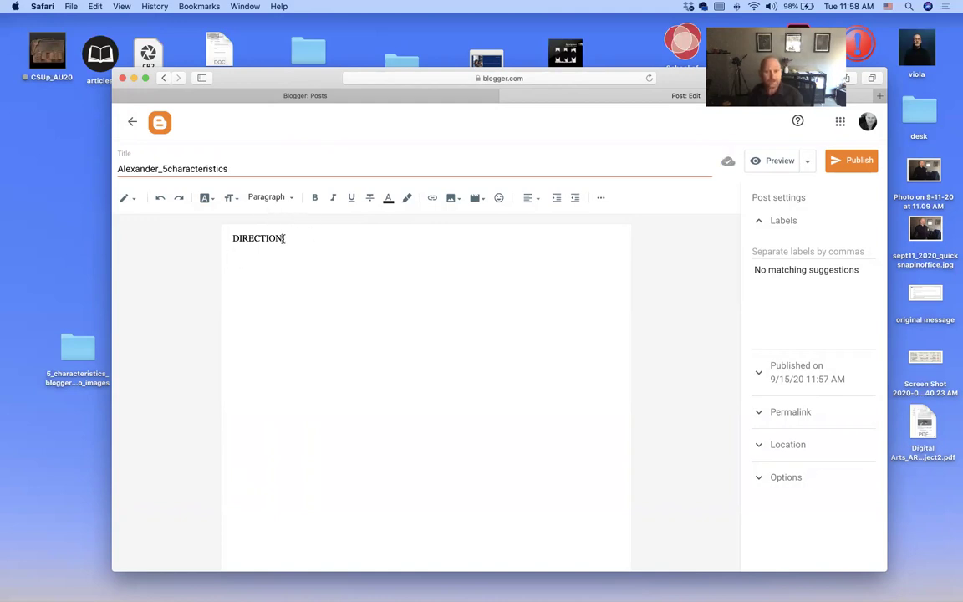
{"action": "left_click_drag", "start_coordinate": [283, 238], "coordinate": [223, 238]}
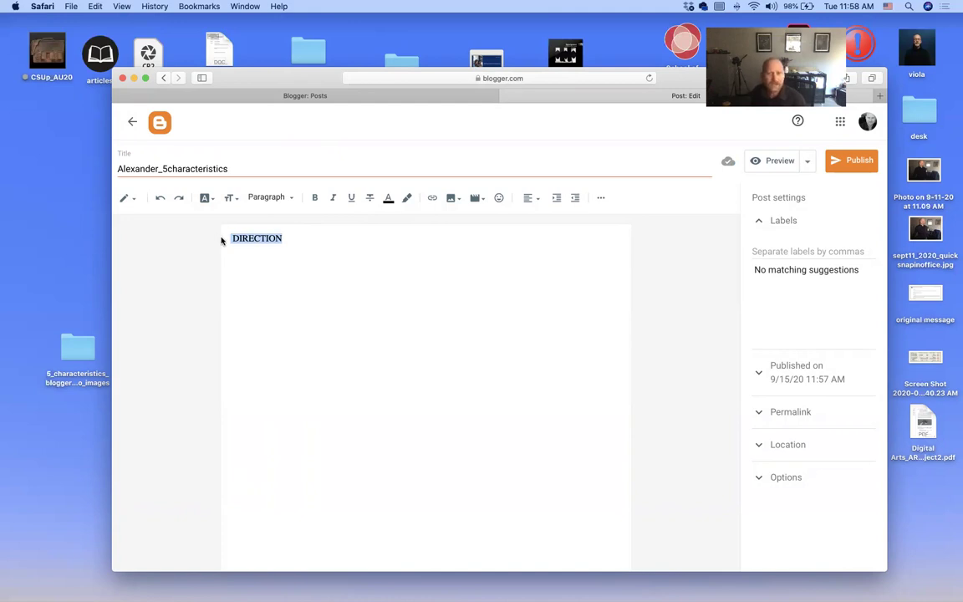
{"action": "left_click", "coordinate": [537, 203]}
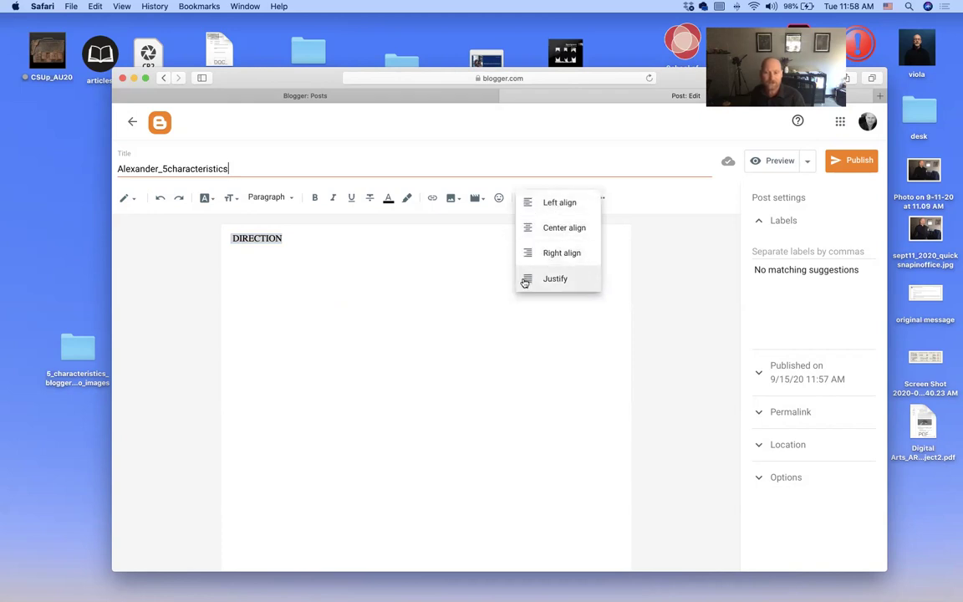
{"action": "left_click", "coordinate": [529, 227]}
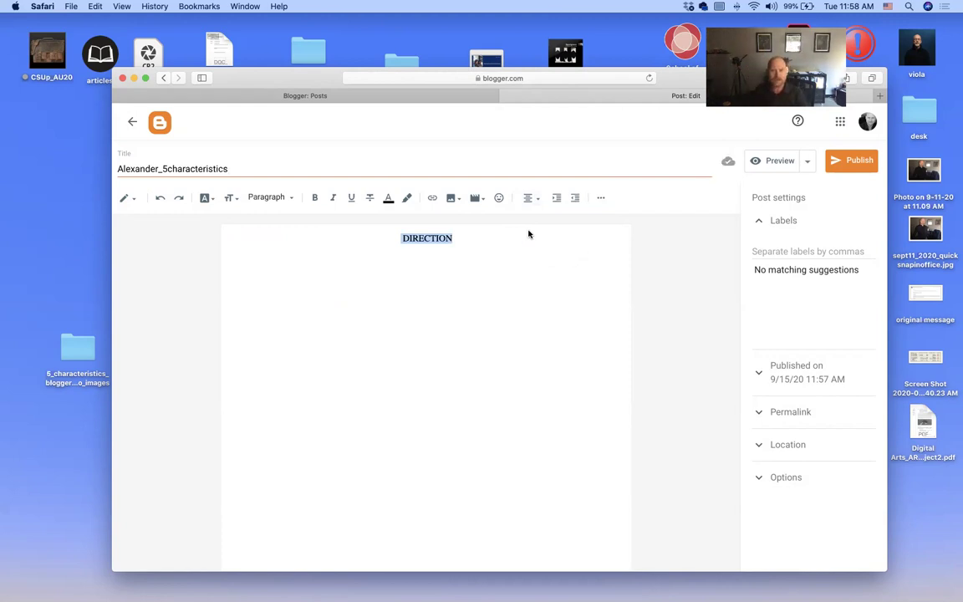
{"action": "left_click", "coordinate": [458, 238]}
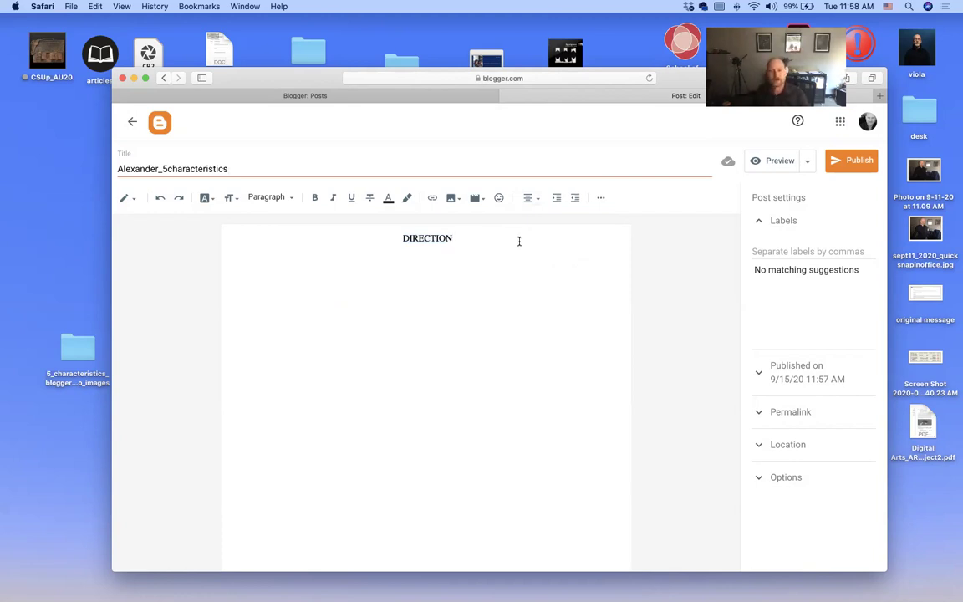
{"action": "key", "text": "Return"}
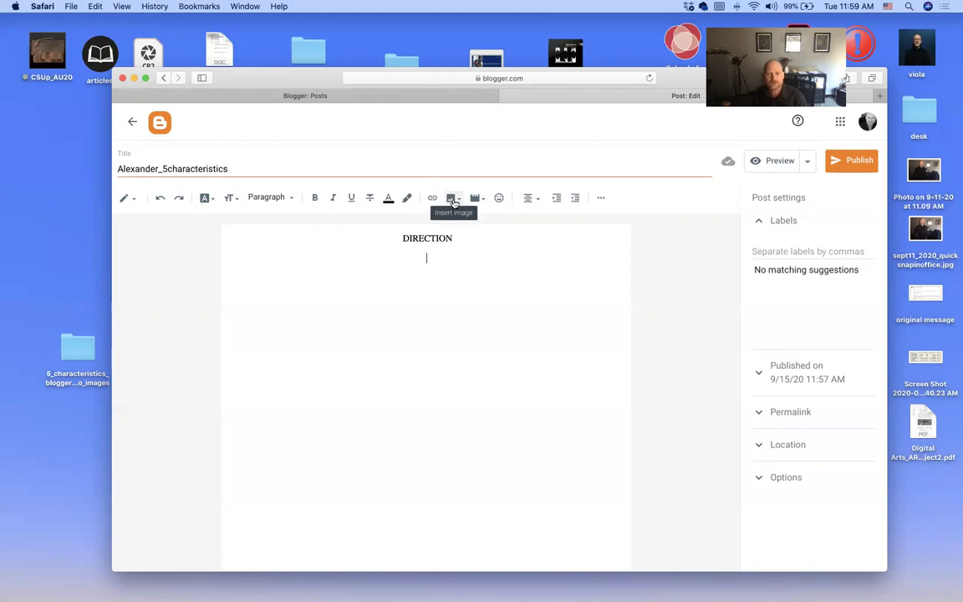
Upload direction_01.jpg through direction_09.jpg from the direction subfolder of the desktop folder of five-characteristics demo images.
{"action": "left_click", "coordinate": [453, 201]}
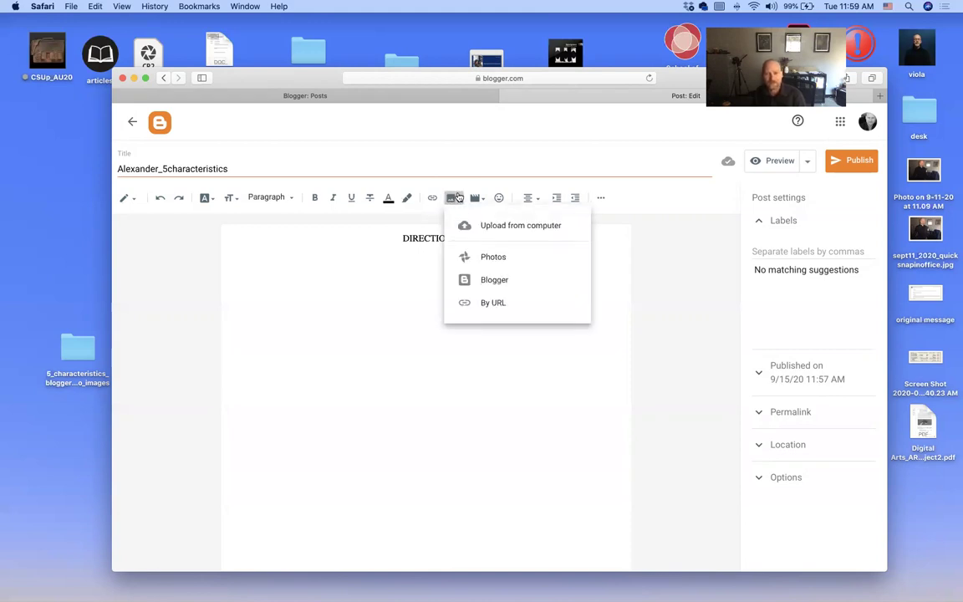
{"action": "left_click", "coordinate": [491, 226]}
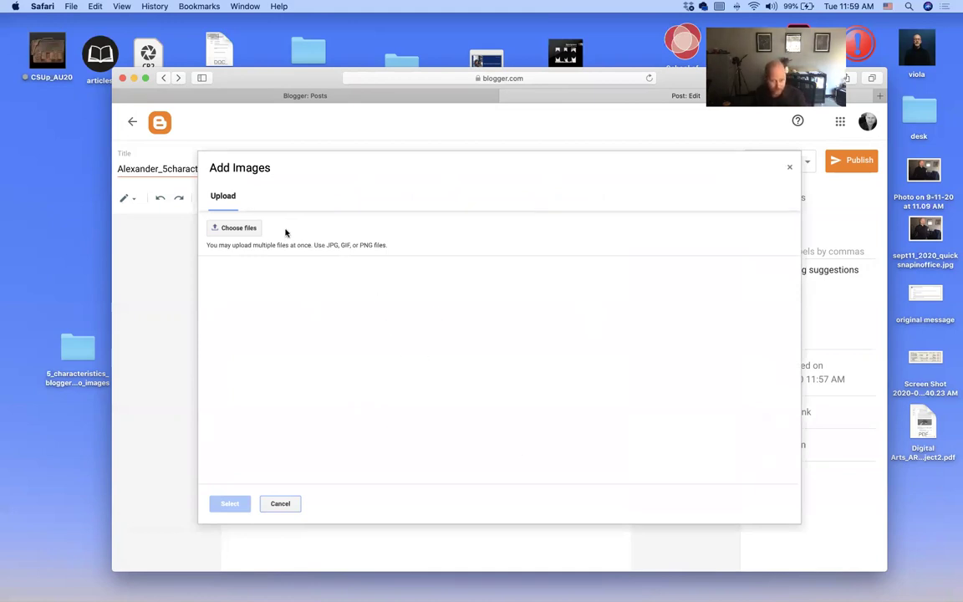
{"action": "left_click", "coordinate": [235, 229]}
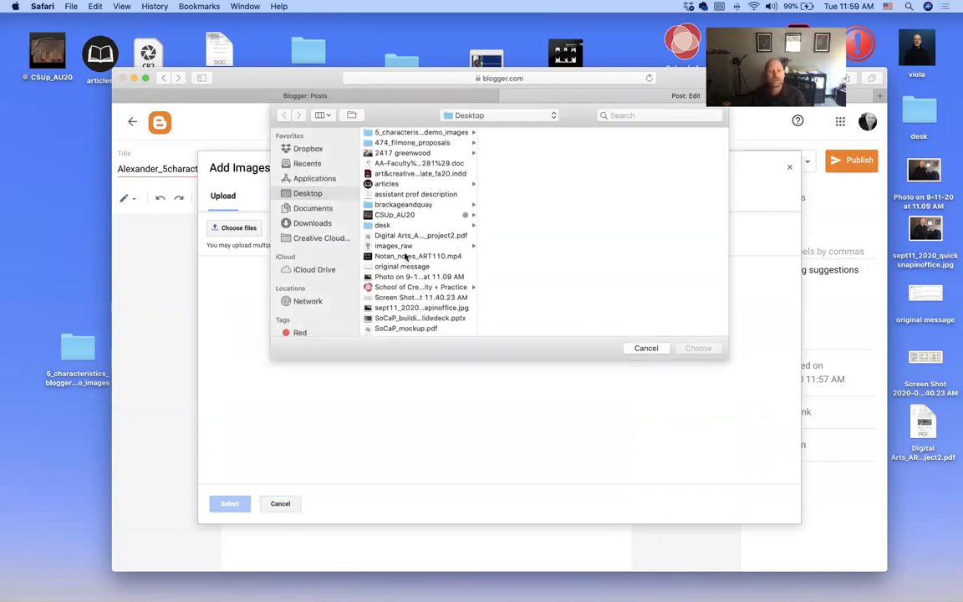
{"action": "left_click", "coordinate": [370, 132]}
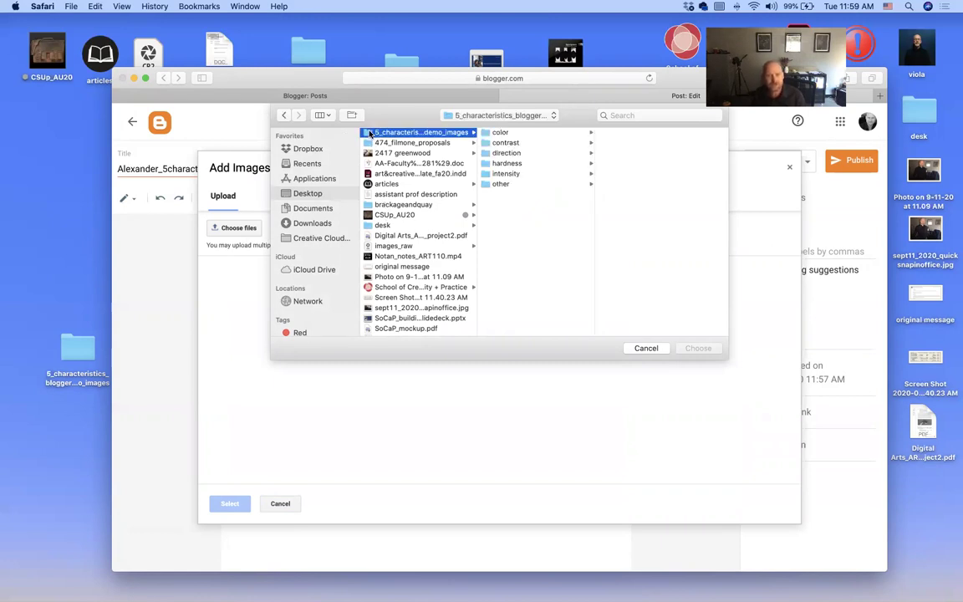
{"action": "left_click", "coordinate": [486, 155]}
{"action": "left_click", "coordinate": [603, 134]}
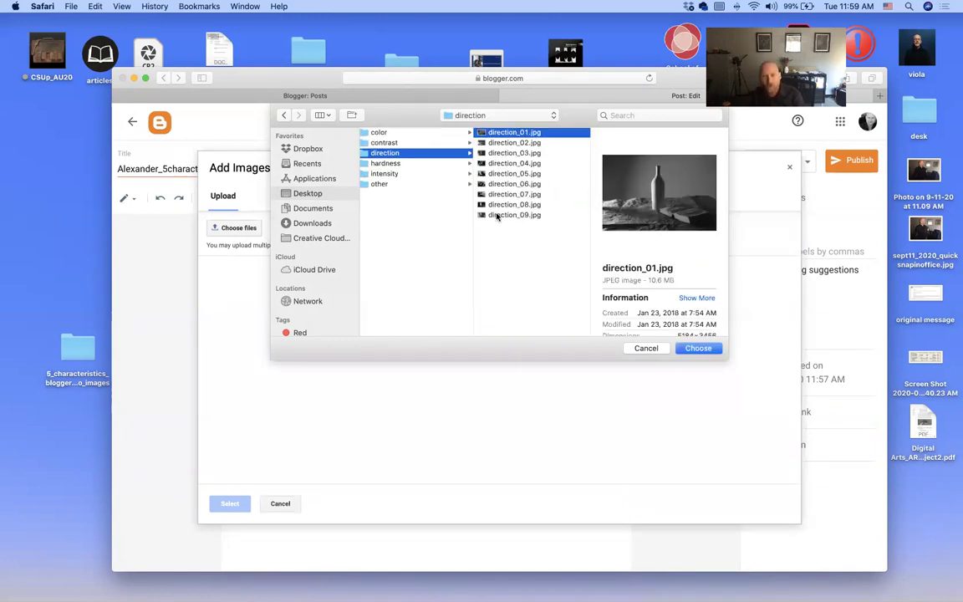
{"action": "left_click", "coordinate": [497, 217], "text": "shift"}
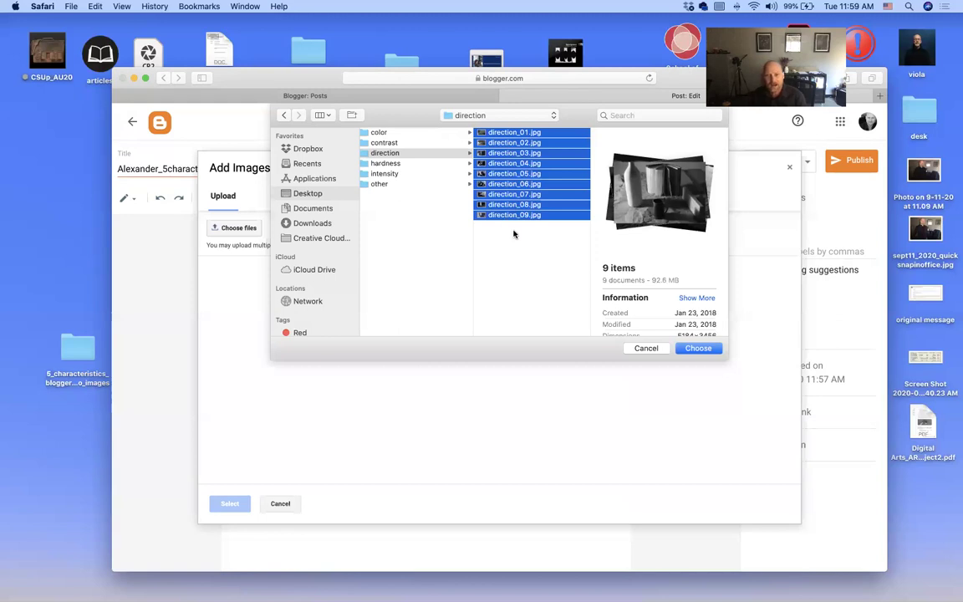
{"action": "left_click", "coordinate": [451, 154]}
{"action": "left_click", "coordinate": [493, 133]}
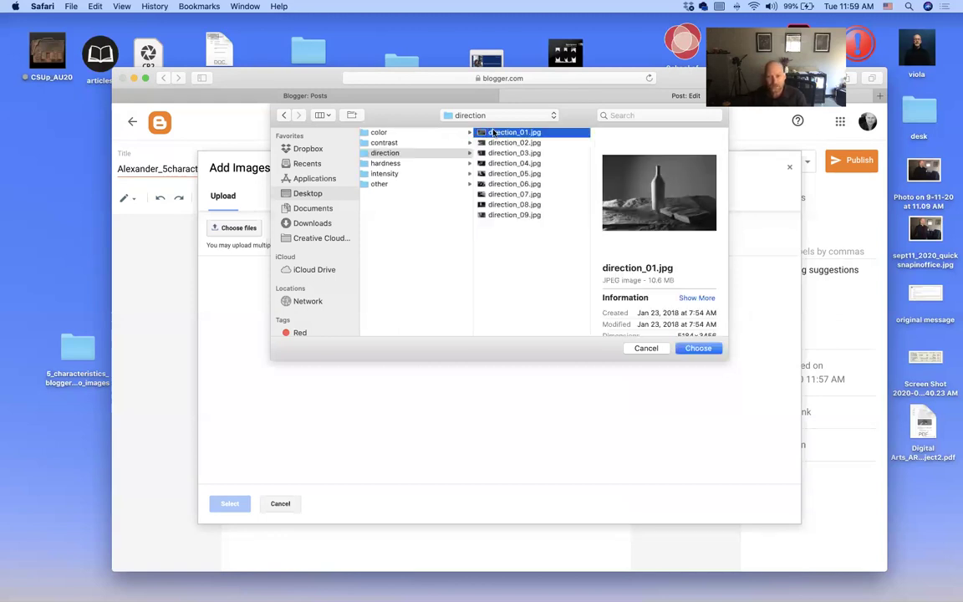
{"action": "left_click", "coordinate": [490, 216], "text": "shift"}
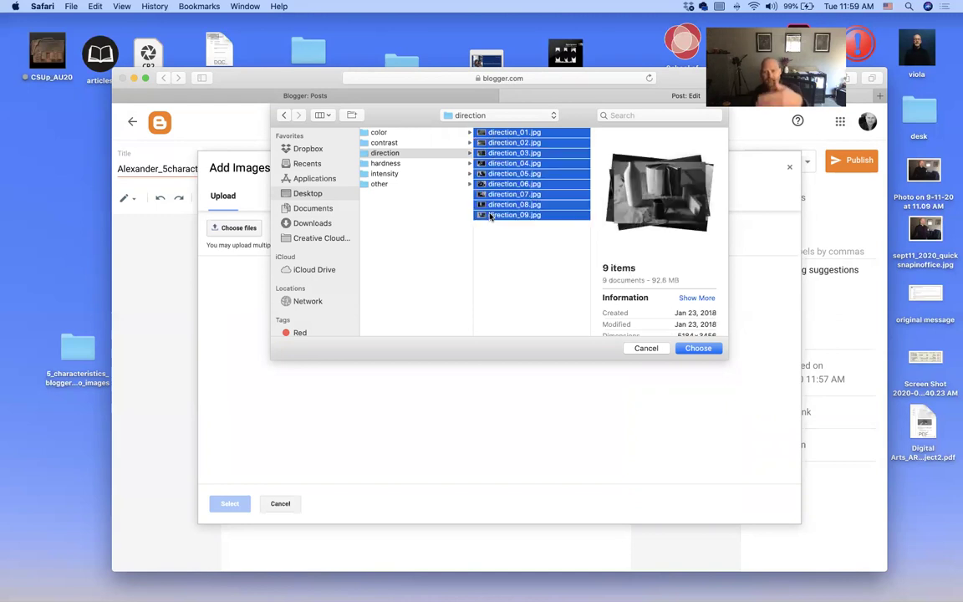
{"action": "left_click", "coordinate": [694, 349]}
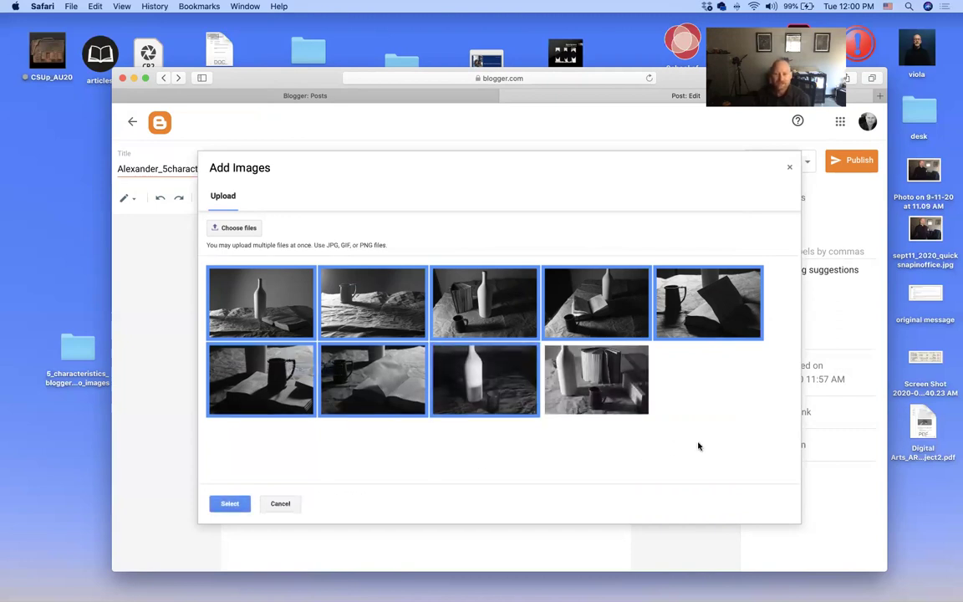
Mark all nine uploaded direction images as selected and insert them into the post below the DIRECTION heading.
{"action": "left_click", "coordinate": [635, 389]}
{"action": "left_click", "coordinate": [703, 314]}
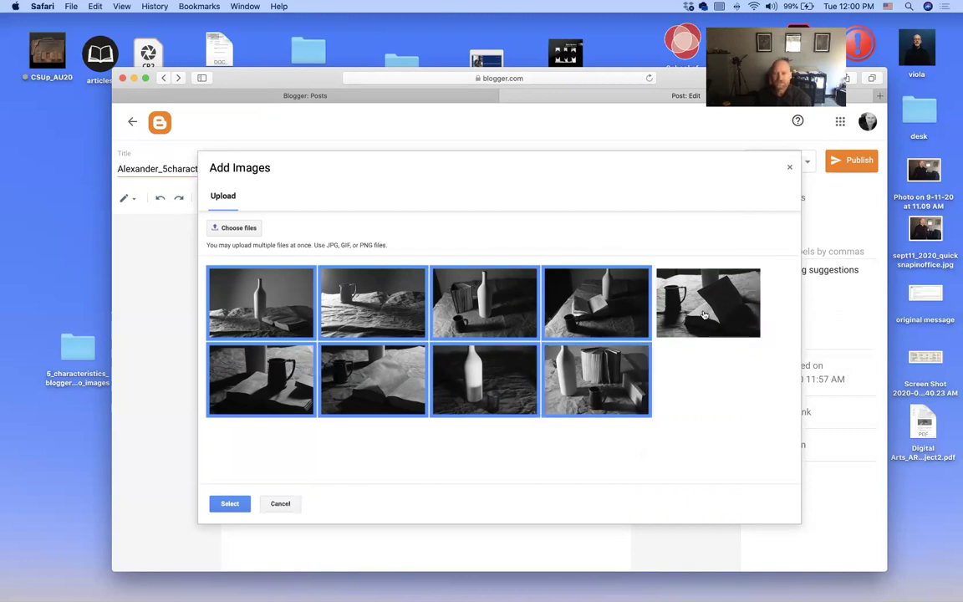
{"action": "left_click", "coordinate": [709, 311]}
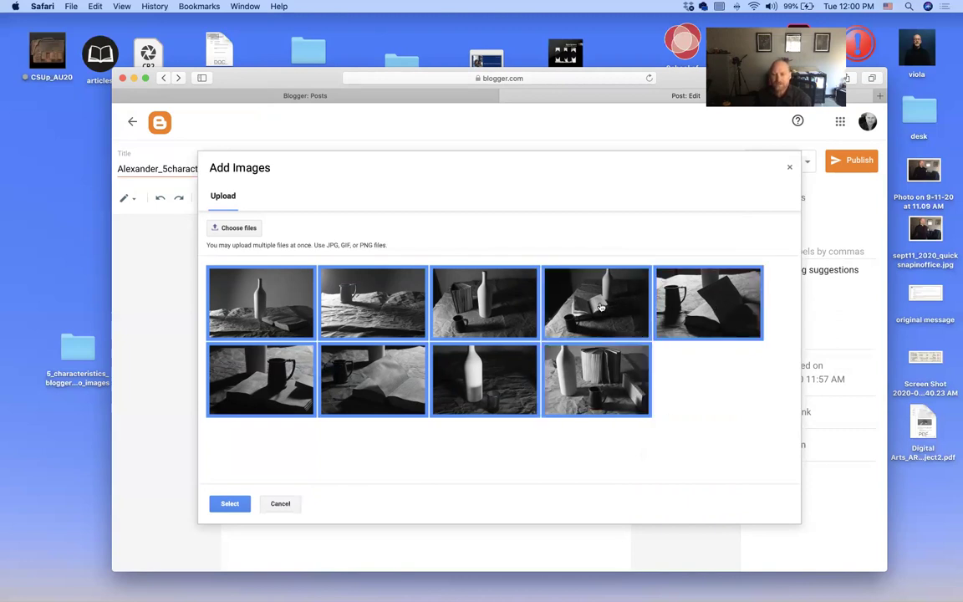
{"action": "left_click", "coordinate": [506, 299]}
{"action": "left_click", "coordinate": [506, 299]}
{"action": "left_click", "coordinate": [505, 299]}
{"action": "left_click", "coordinate": [505, 300]}
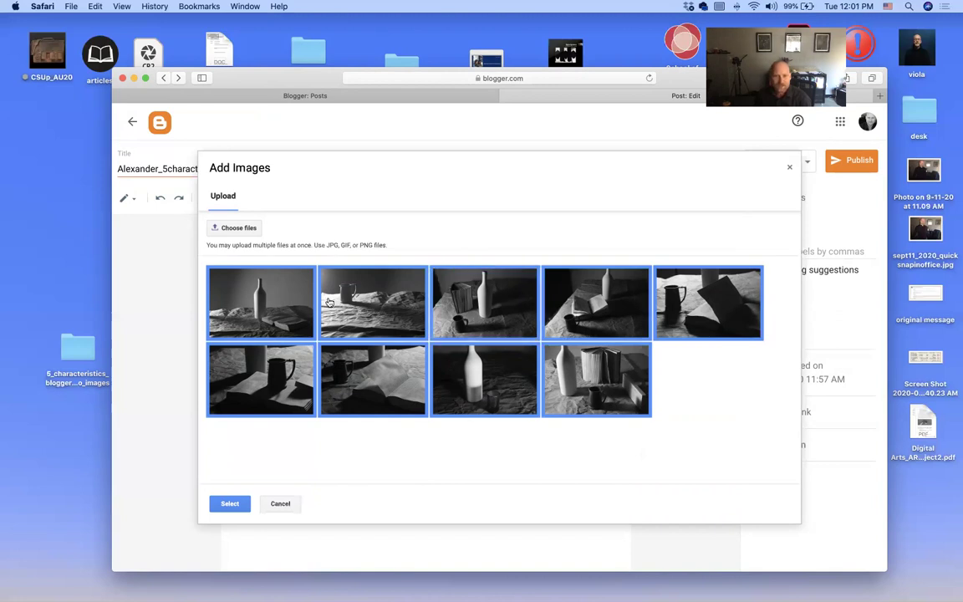
{"action": "left_click", "coordinate": [249, 310]}
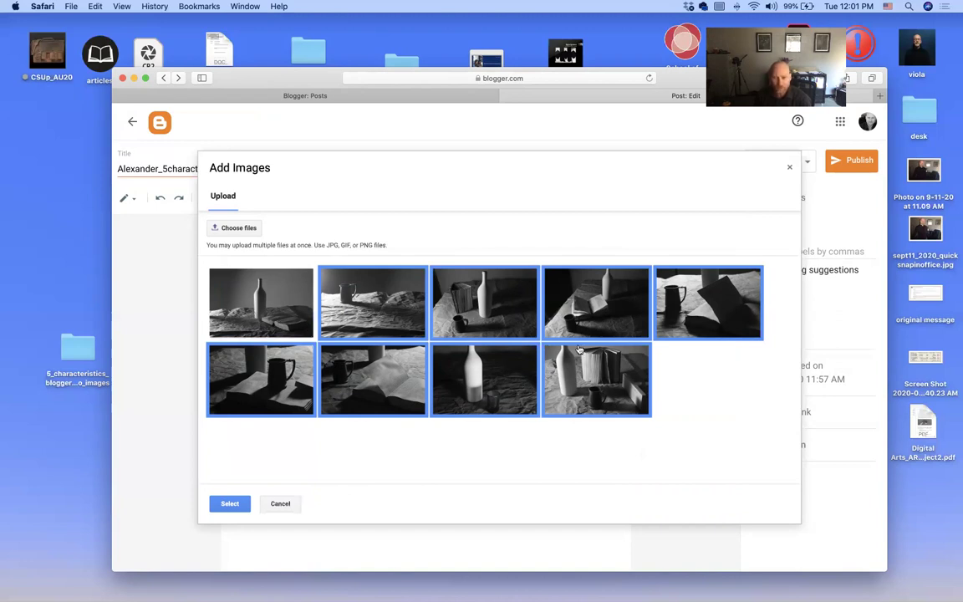
{"action": "left_click", "coordinate": [252, 276]}
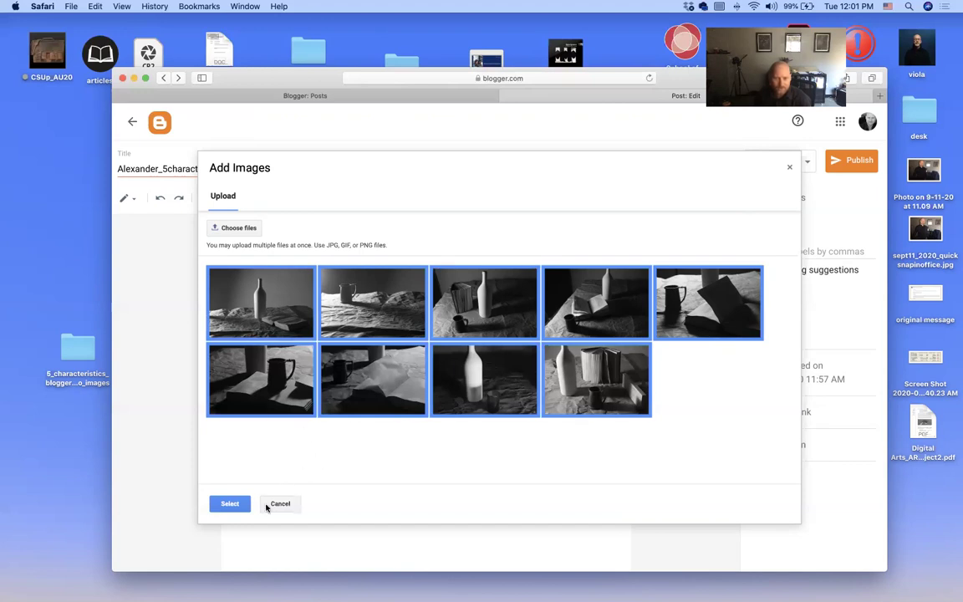
{"action": "left_click", "coordinate": [224, 504]}
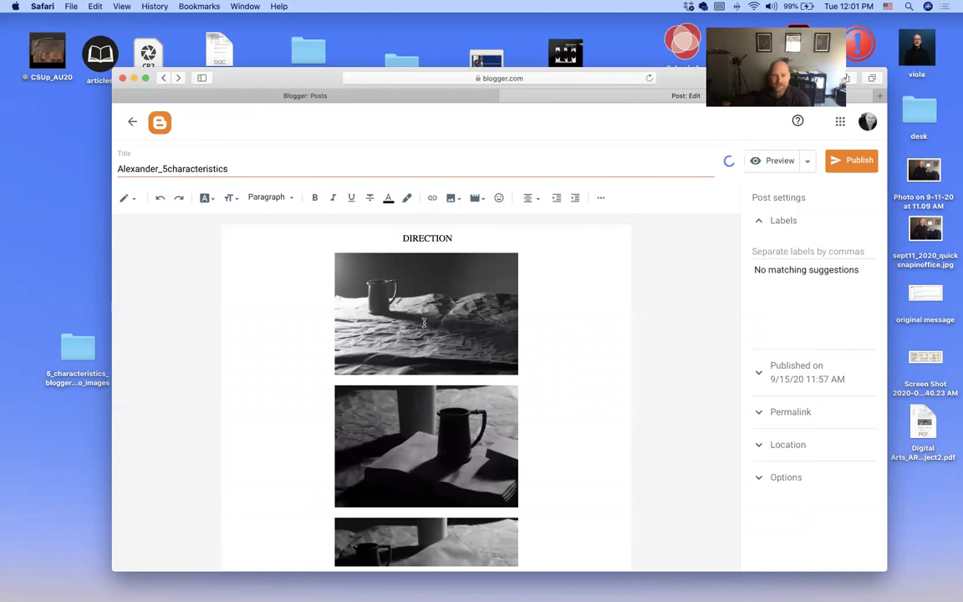
Look through the inserted images and examine the size options of the first one without changing its size.
{"action": "scroll", "coordinate": [423, 323], "scroll_direction": "down", "scroll_amount": 4}
{"action": "scroll", "coordinate": [424, 322], "scroll_direction": "down", "scroll_amount": 6}
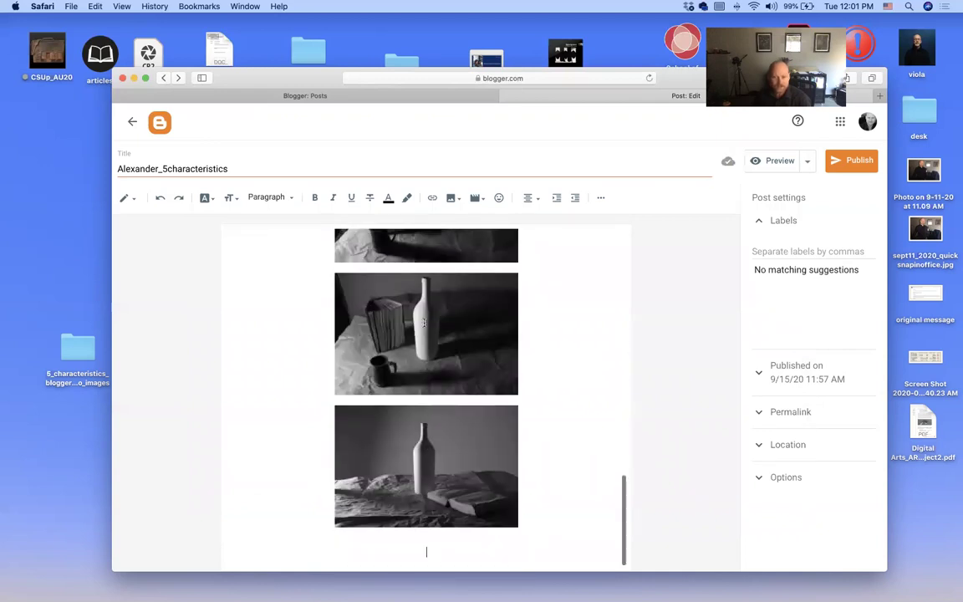
{"action": "scroll", "coordinate": [424, 322], "scroll_direction": "up", "scroll_amount": 10}
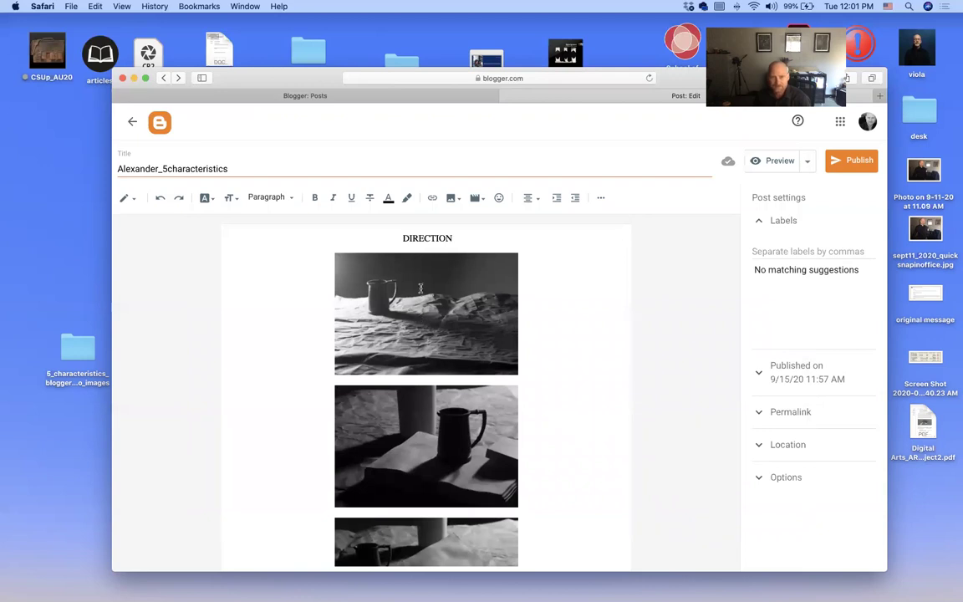
{"action": "left_click", "coordinate": [386, 292]}
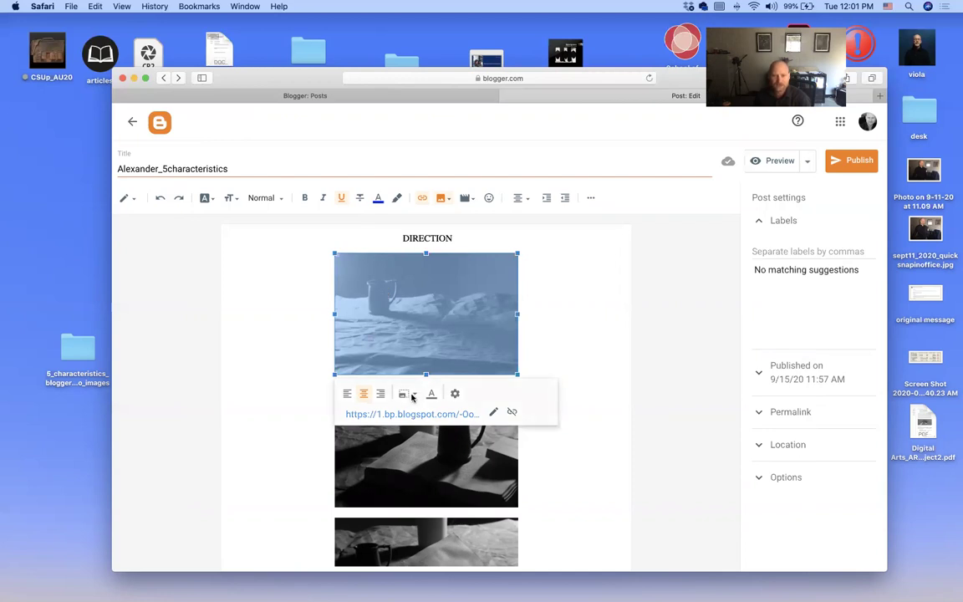
{"action": "left_click", "coordinate": [408, 392]}
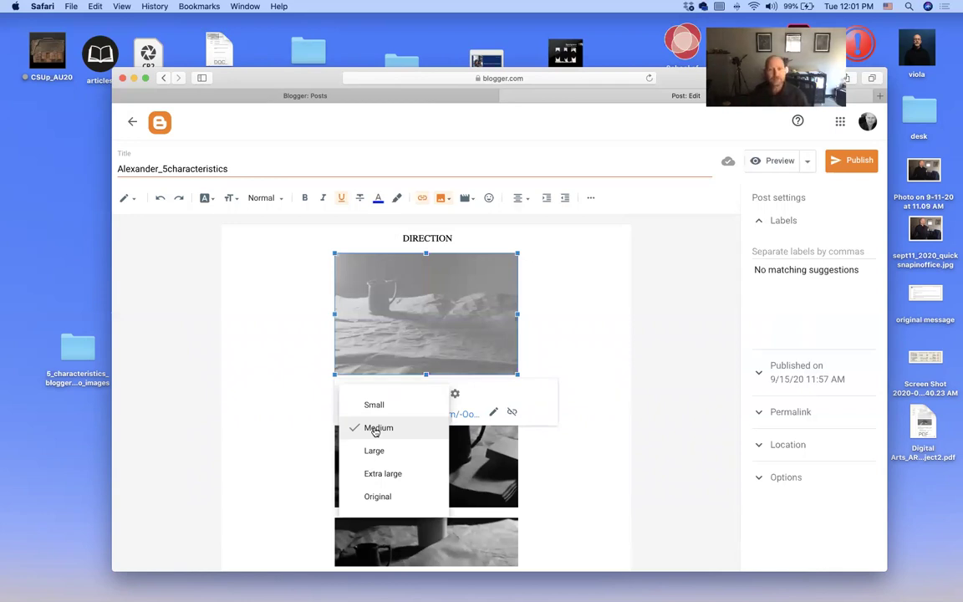
{"action": "left_click", "coordinate": [575, 330]}
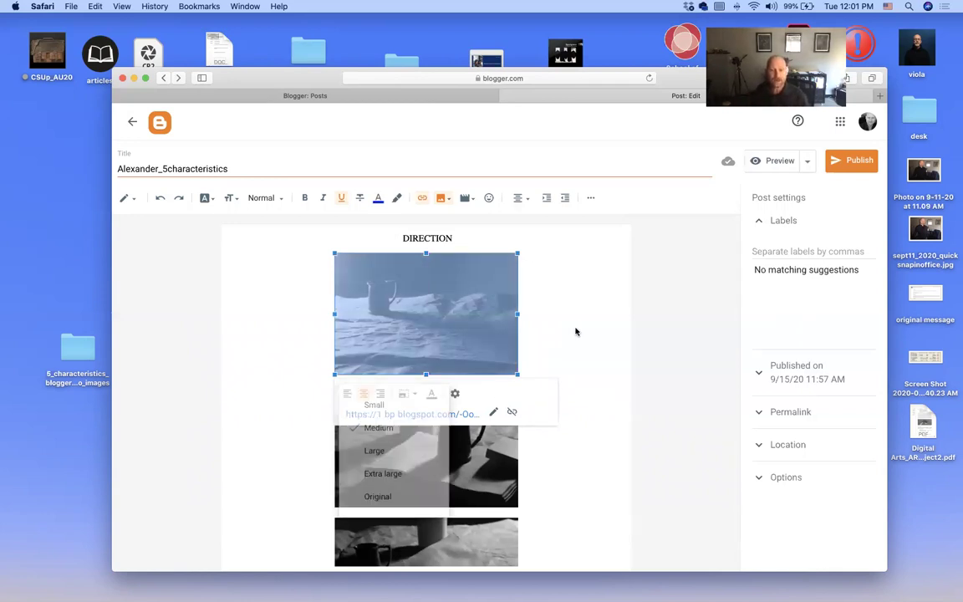
Add the caption "position 1" to the first image under the DIRECTION heading and start a new line below it.
{"action": "scroll", "coordinate": [428, 302], "scroll_direction": "down", "scroll_amount": 1}
{"action": "left_click", "coordinate": [428, 303]}
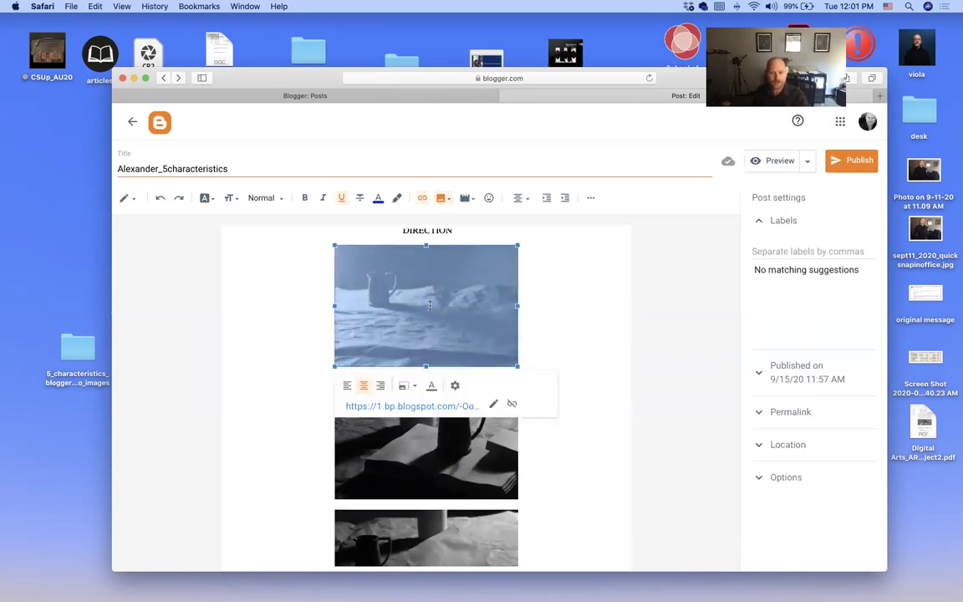
{"action": "left_click", "coordinate": [432, 386]}
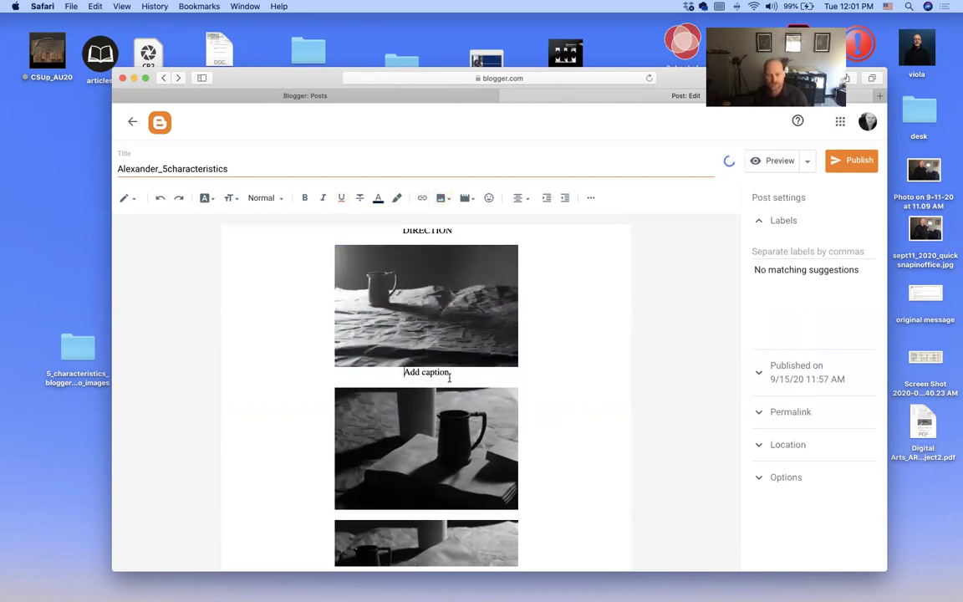
{"action": "left_click", "coordinate": [384, 288]}
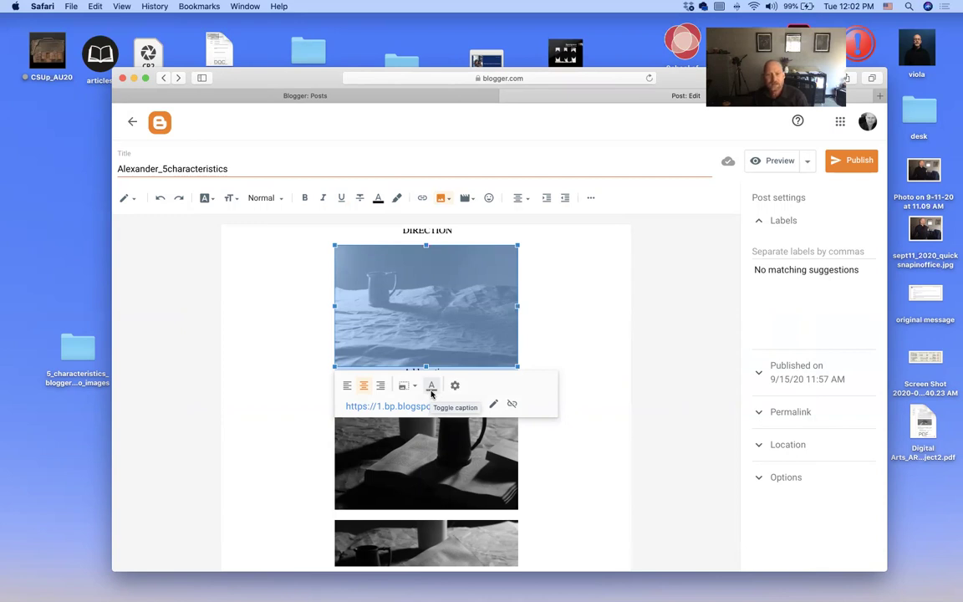
{"action": "left_click", "coordinate": [553, 353]}
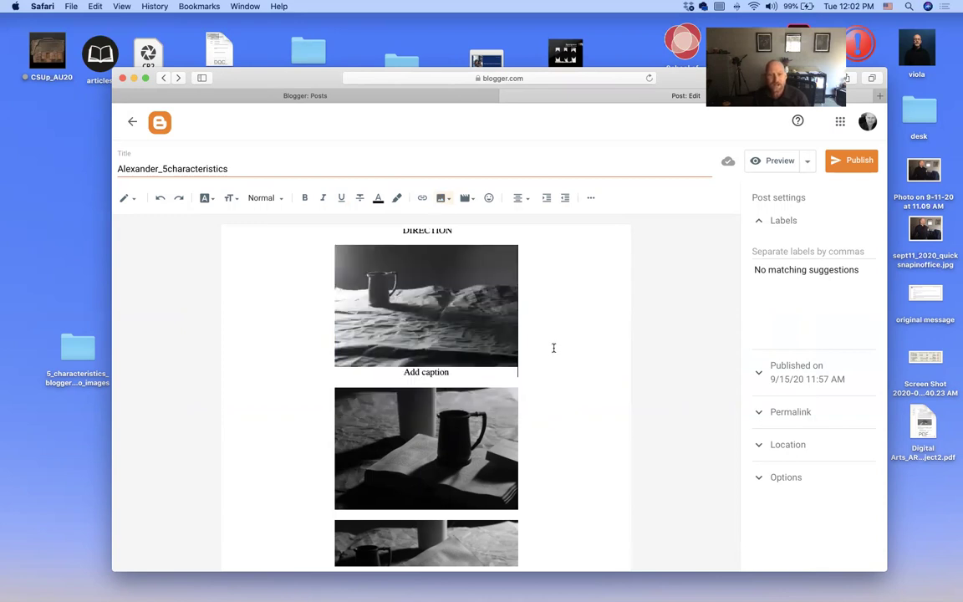
{"action": "triple_click", "coordinate": [453, 372]}
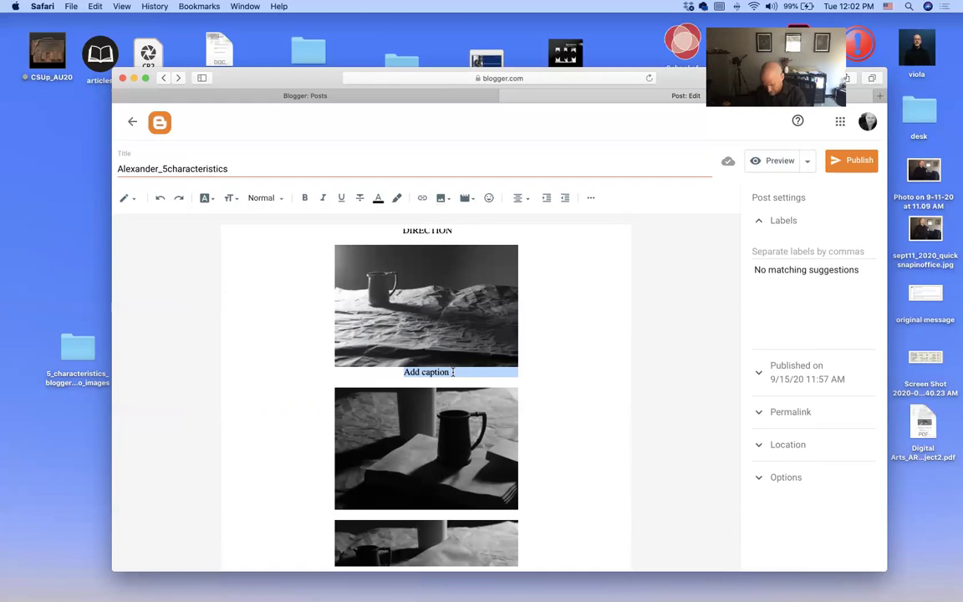
{"action": "type", "text": "position 1"}
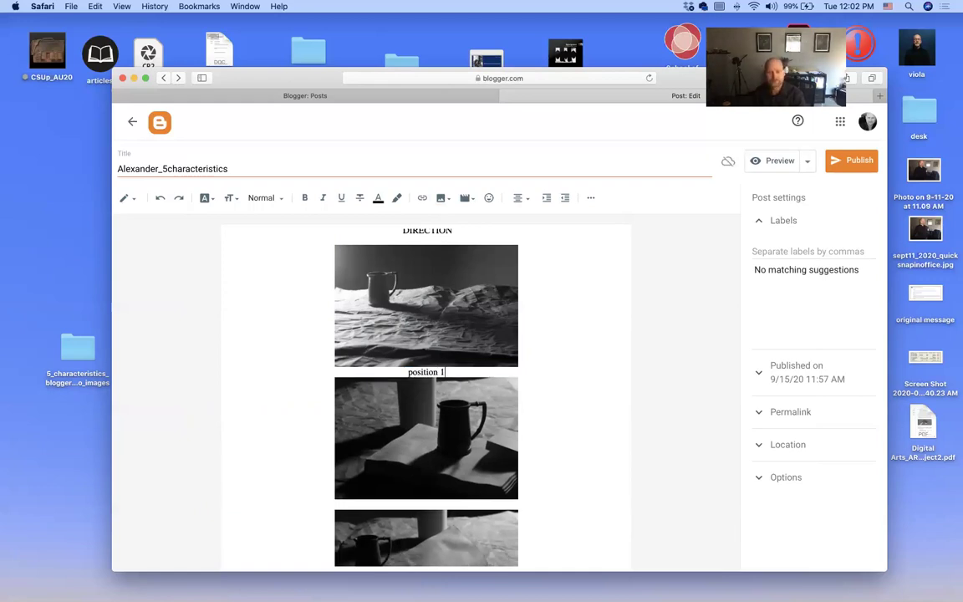
{"action": "key", "text": "Return"}
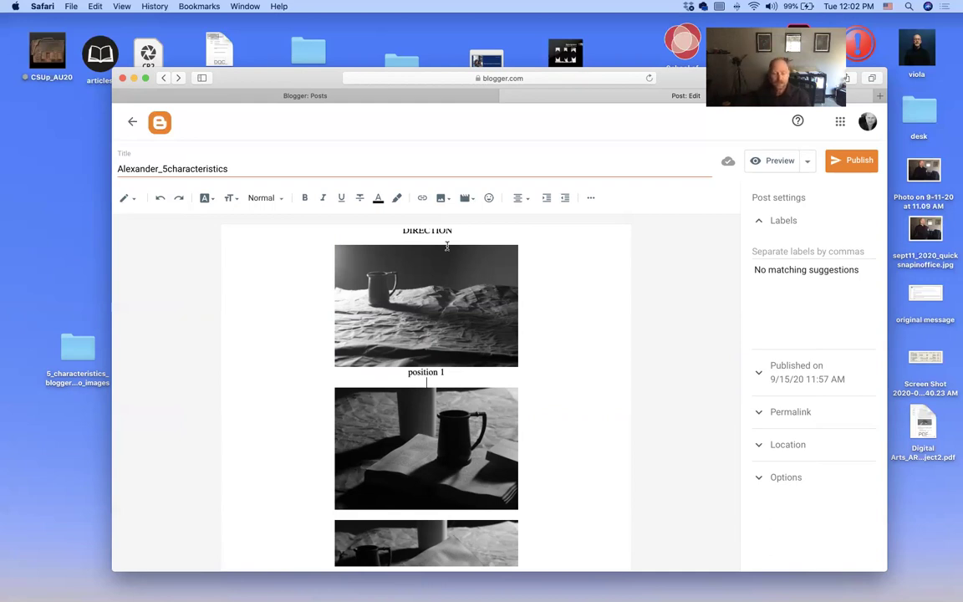
Add the caption "position2" to the second direction image and start a new line below it.
{"action": "left_click", "coordinate": [390, 487]}
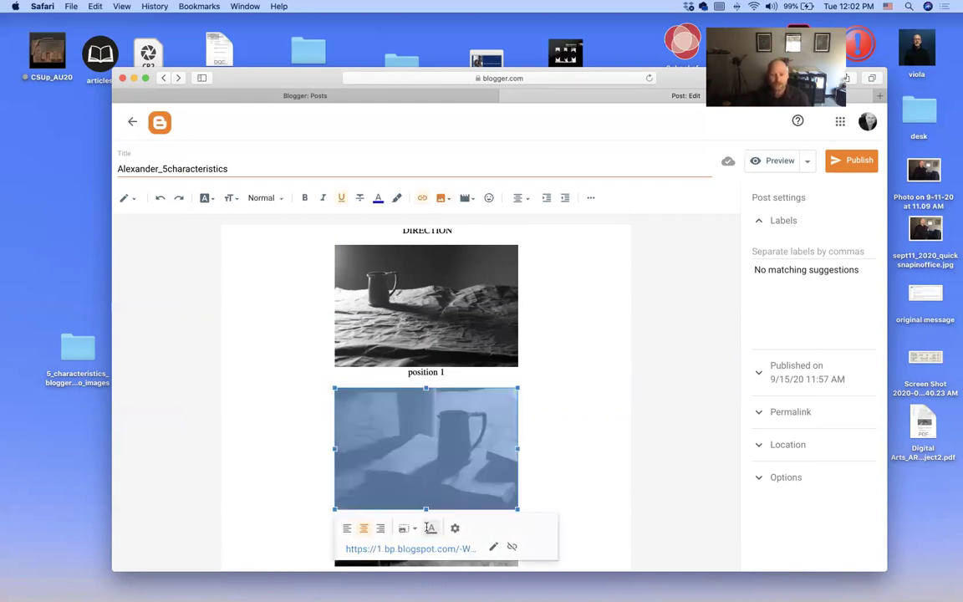
{"action": "left_click", "coordinate": [429, 526]}
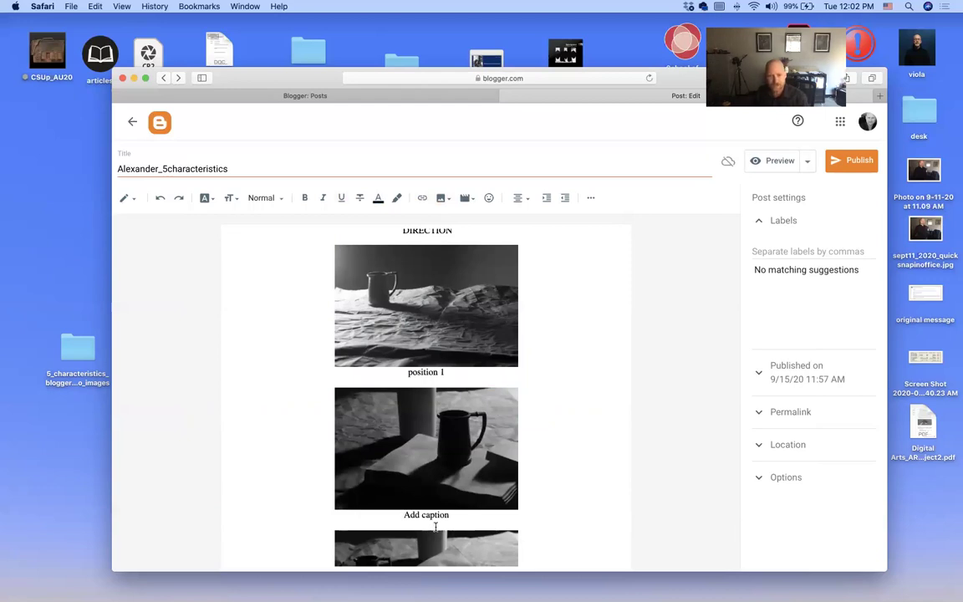
{"action": "triple_click", "coordinate": [432, 516]}
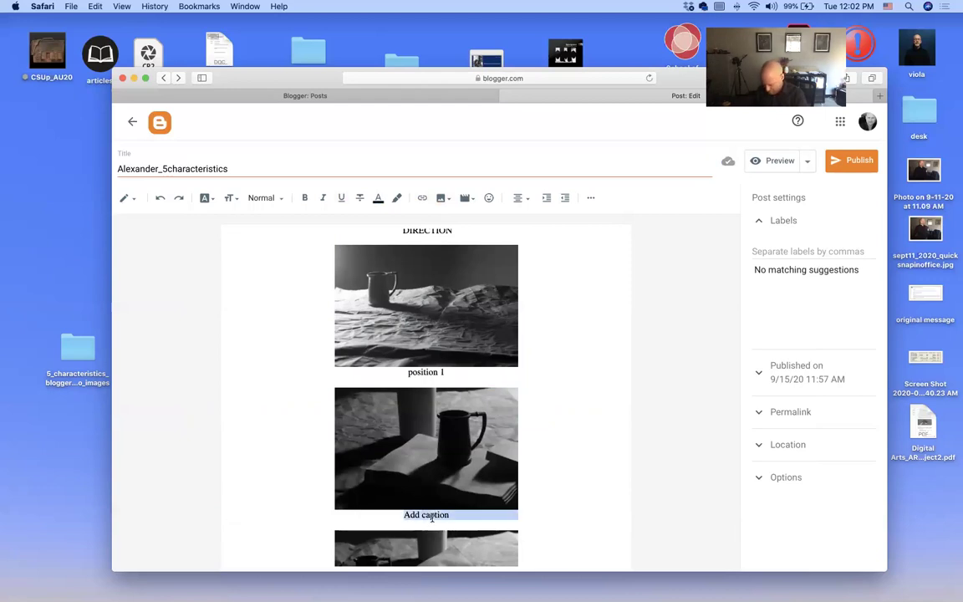
{"action": "type", "text": "position"}
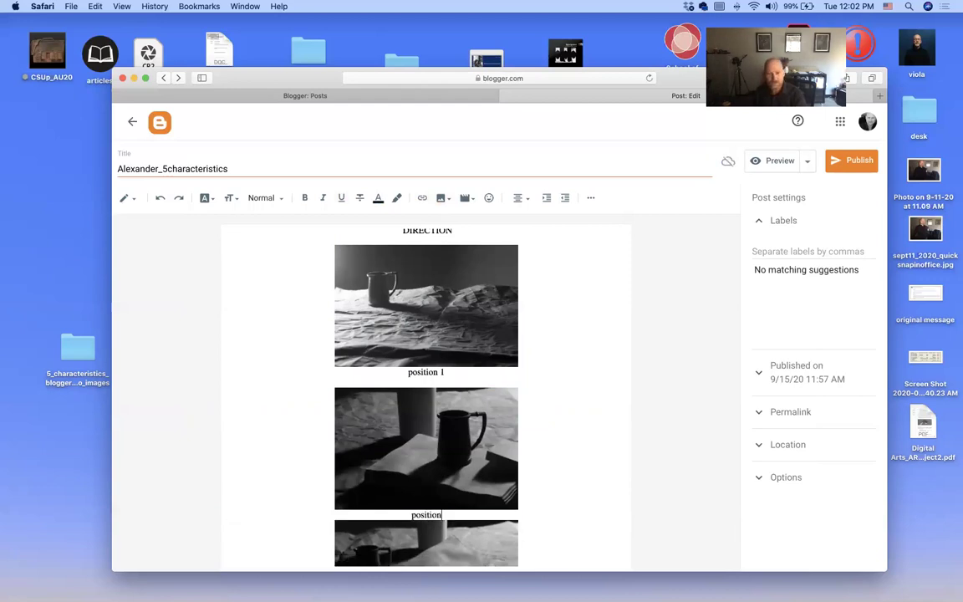
{"action": "type", "text": "2"}
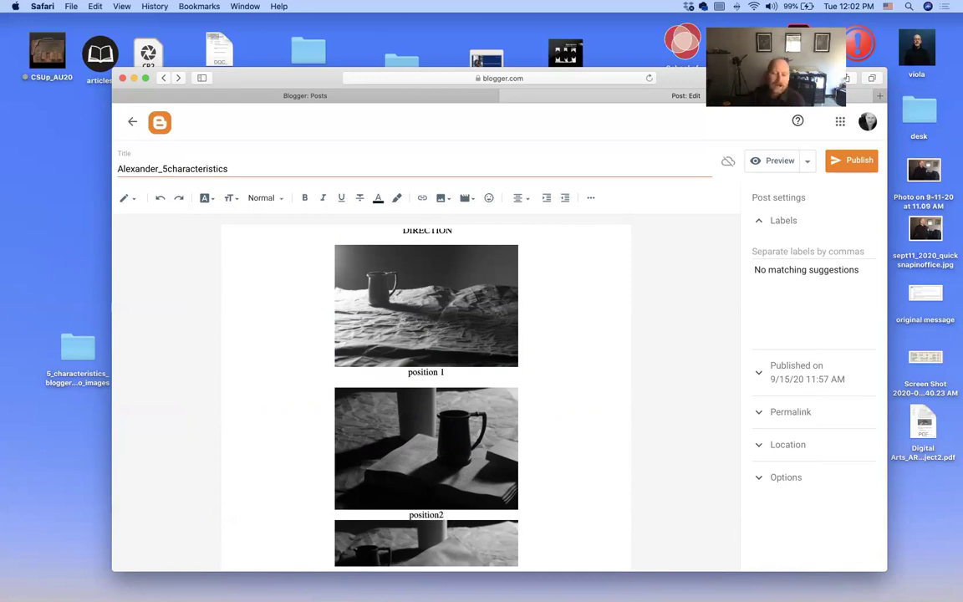
{"action": "key", "text": "Return"}
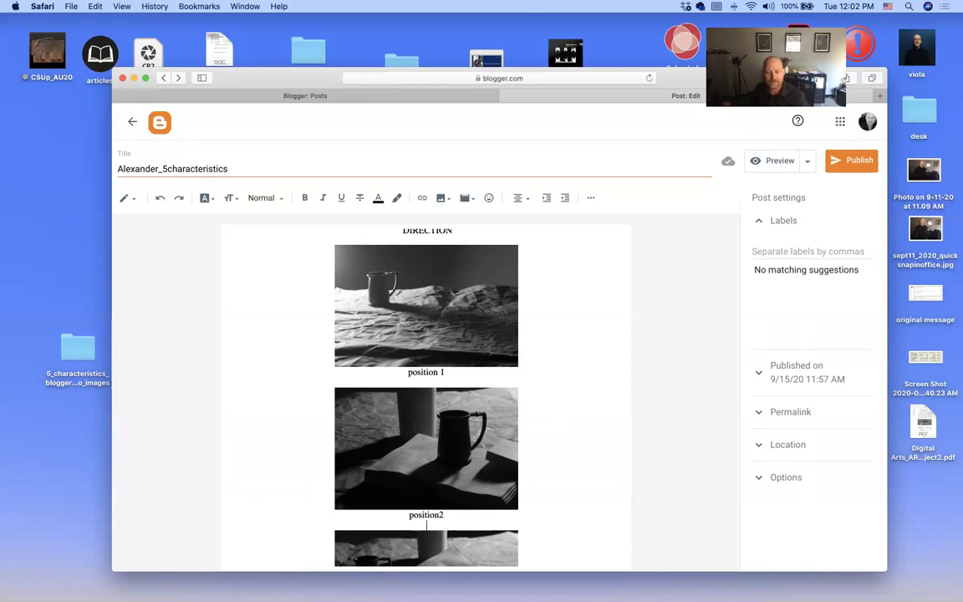
Add the caption "position6" to the last image in the DIRECTION section.
{"action": "scroll", "coordinate": [426, 393], "scroll_direction": "down", "scroll_amount": 10}
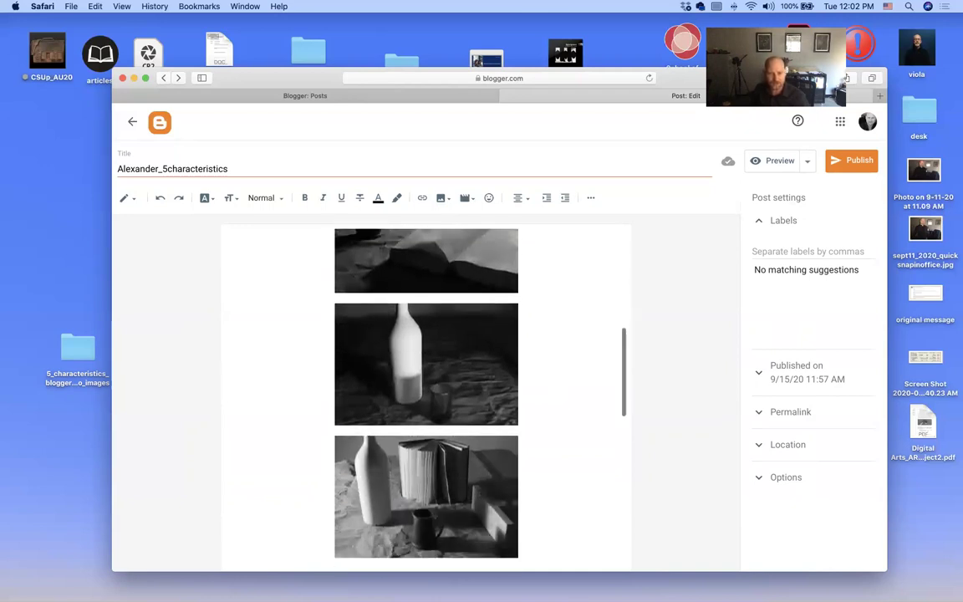
{"action": "scroll", "coordinate": [394, 518], "scroll_direction": "down", "scroll_amount": 10}
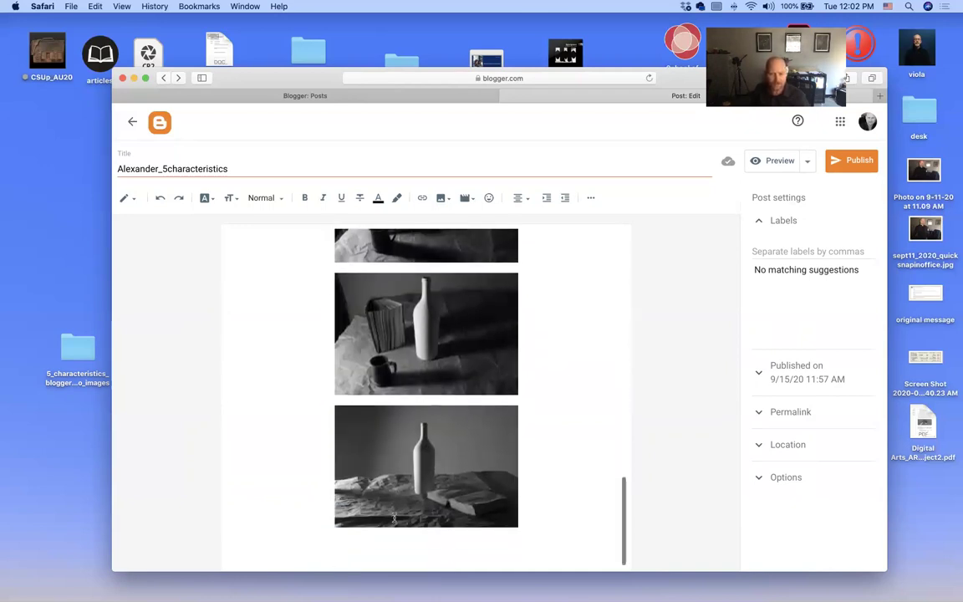
{"action": "left_click", "coordinate": [429, 490]}
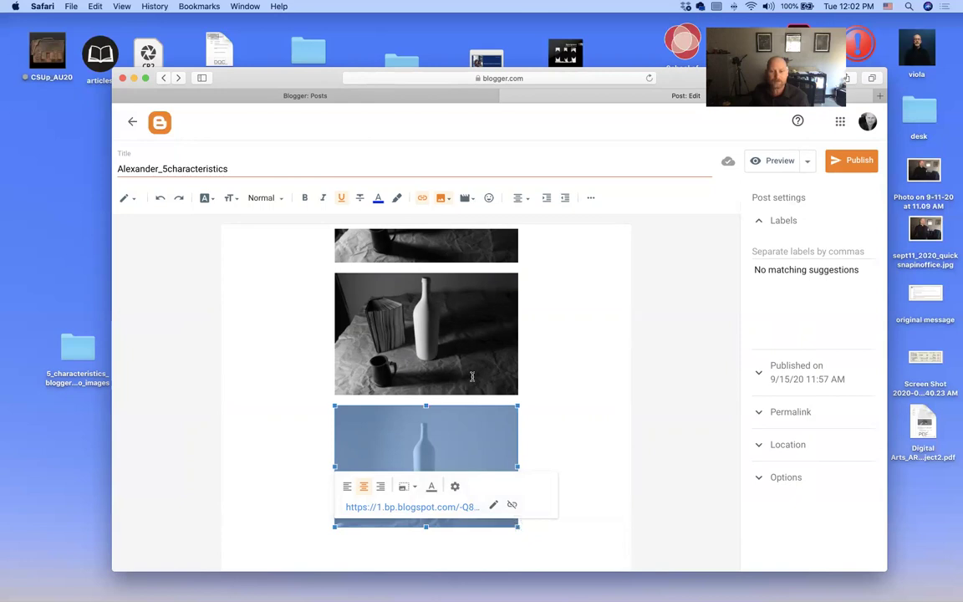
{"action": "left_click", "coordinate": [431, 488]}
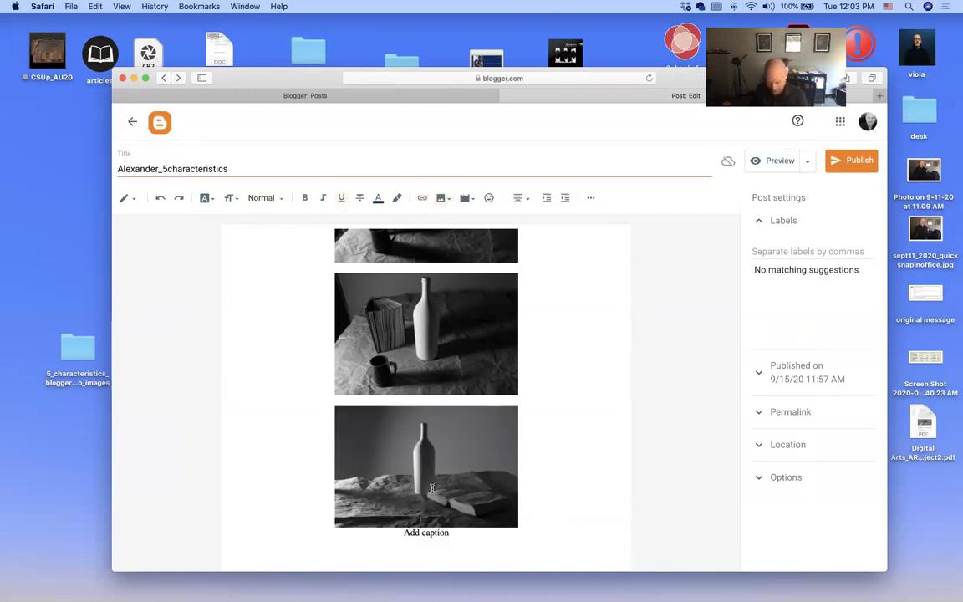
{"action": "triple_click", "coordinate": [451, 534]}
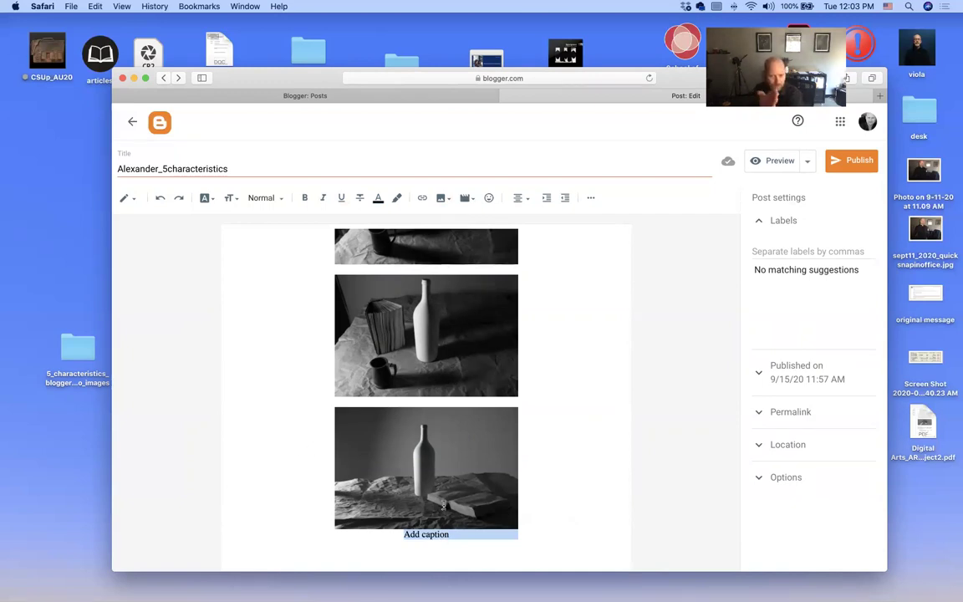
{"action": "type", "text": "pos"}
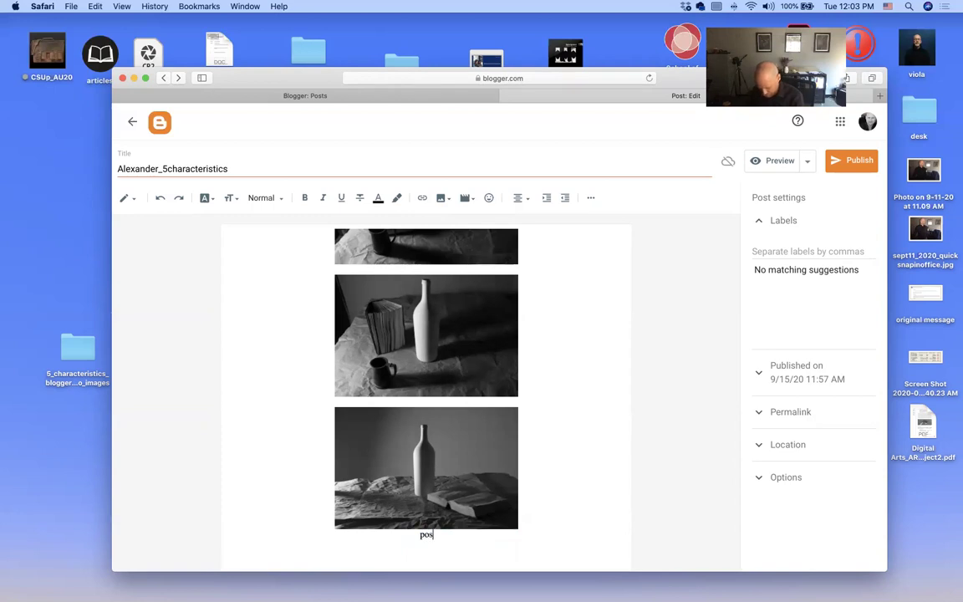
{"action": "type", "text": "ition"}
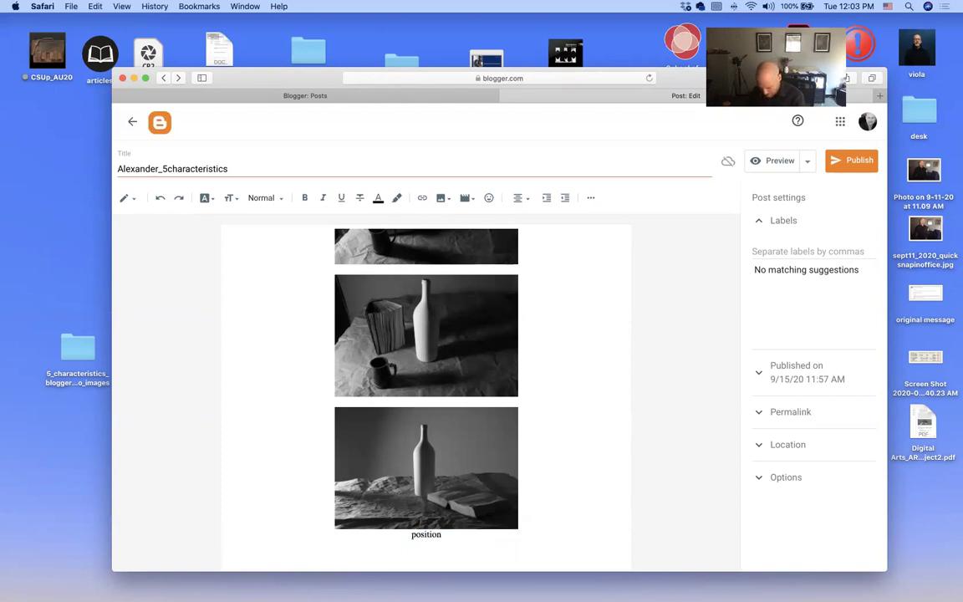
{"action": "type", "text": "6"}
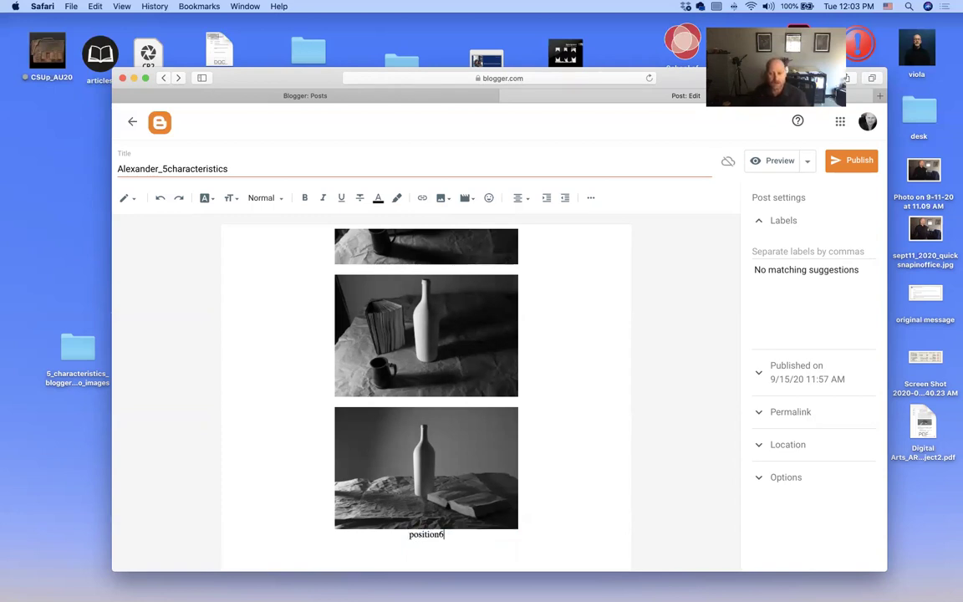
{"action": "key", "text": "Return"}
Start a new line beneath the caption of the last direction image, leaving space for the next section.
{"action": "scroll", "coordinate": [426, 393], "scroll_direction": "up", "scroll_amount": 15}
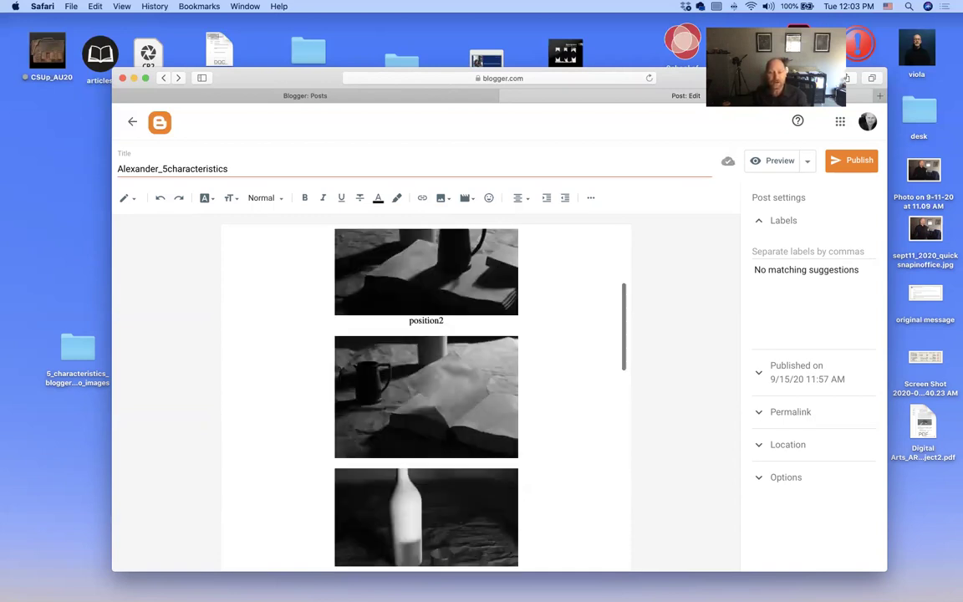
{"action": "scroll", "coordinate": [537, 483], "scroll_direction": "down", "scroll_amount": 8}
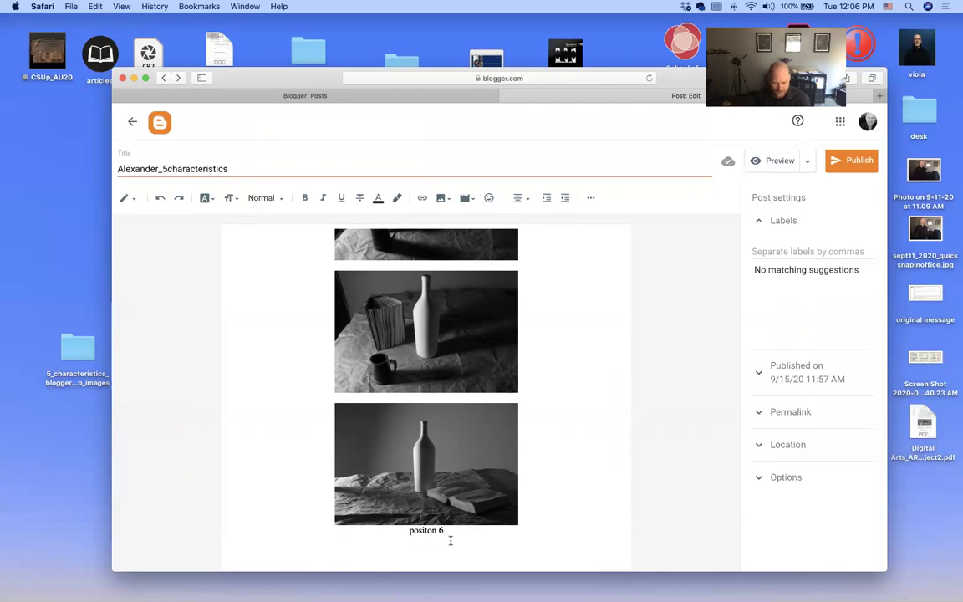
{"action": "left_click_drag", "start_coordinate": [454, 538], "coordinate": [525, 528]}
{"action": "left_click", "coordinate": [523, 525]}
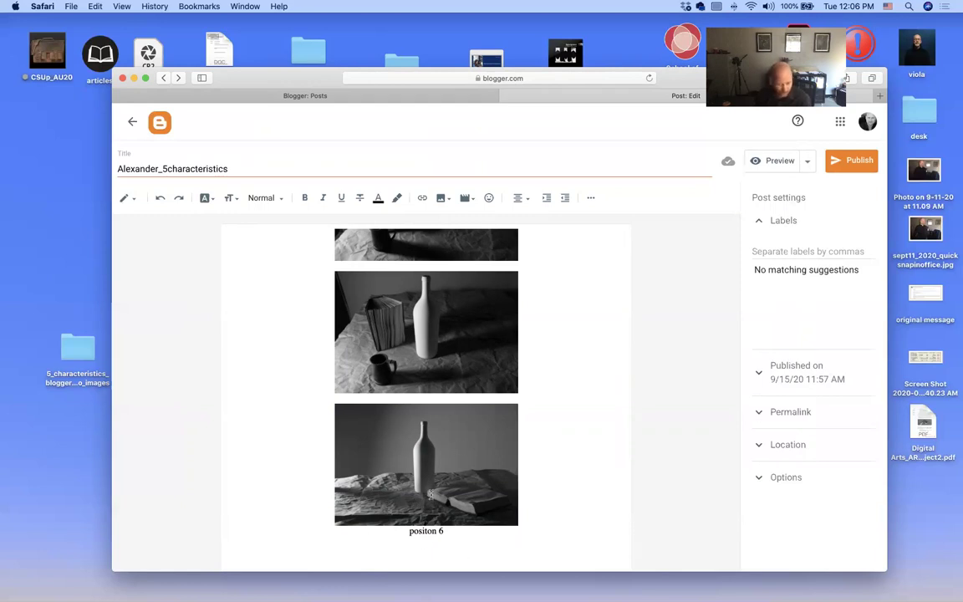
{"action": "key", "text": "Return"}
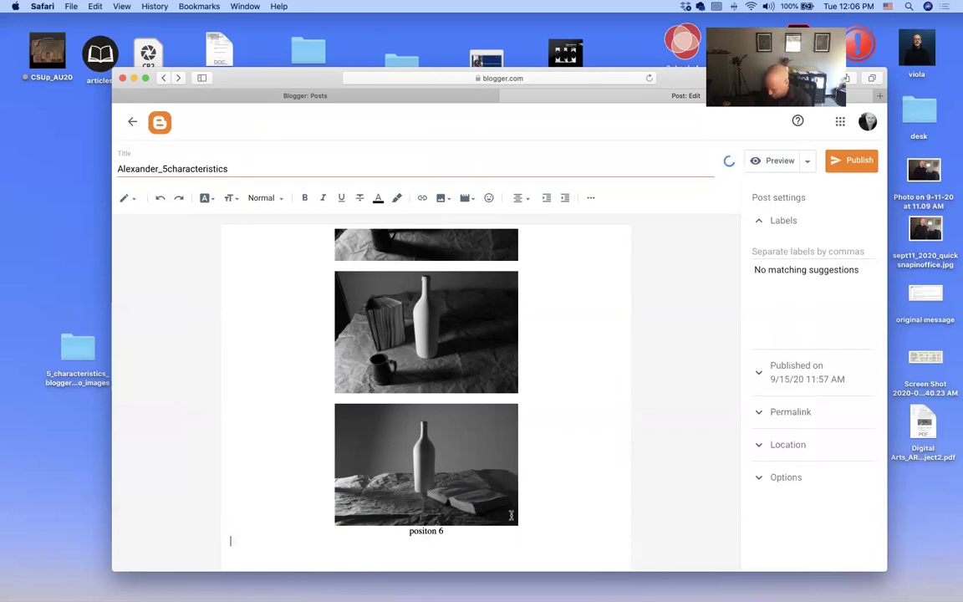
{"action": "left_click", "coordinate": [229, 543]}
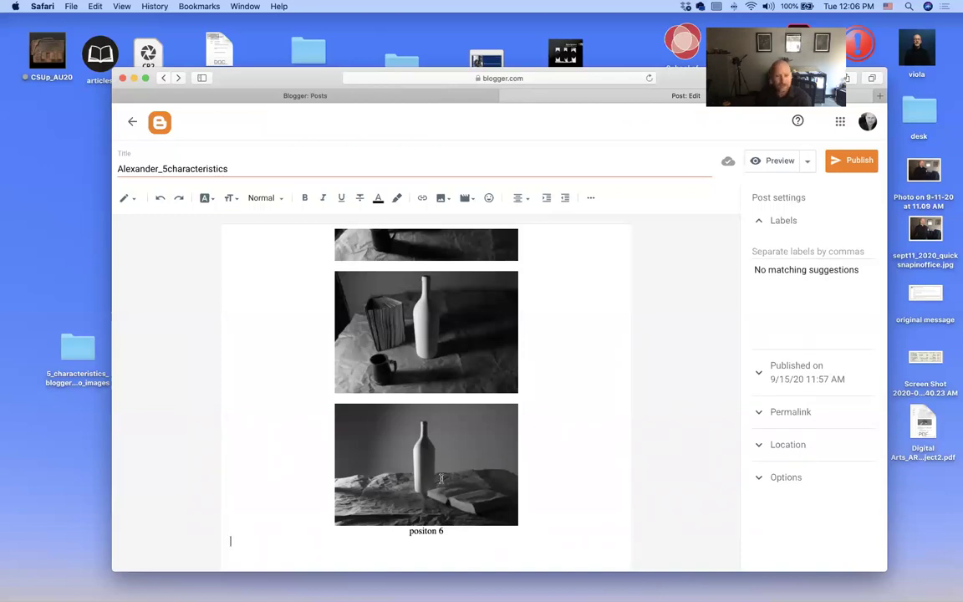
{"action": "scroll", "coordinate": [440, 478], "scroll_direction": "down", "scroll_amount": 2}
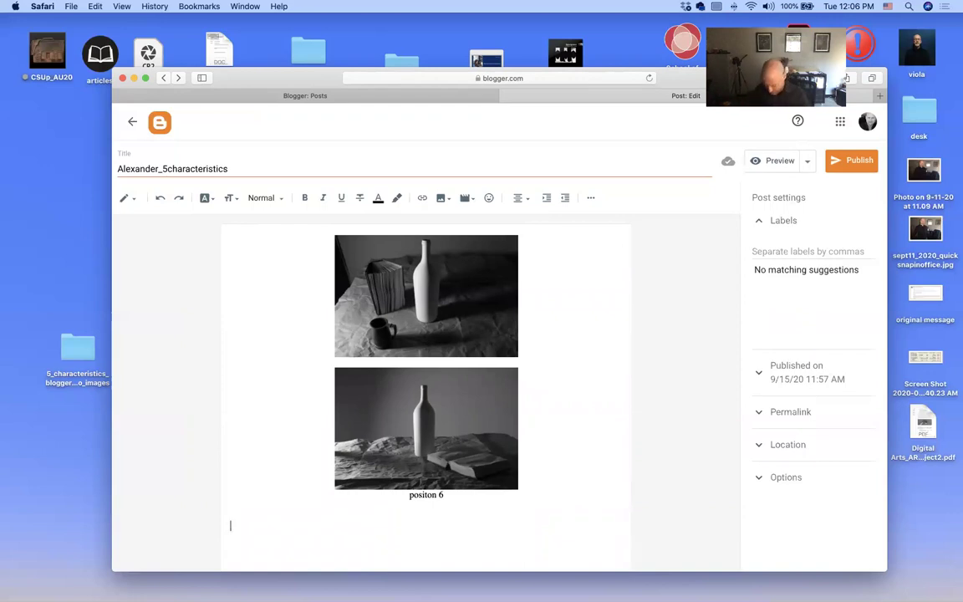
Enter the heading INTENSITY below the direction images and center-align it.
{"action": "type", "text": "INTENSITY"}
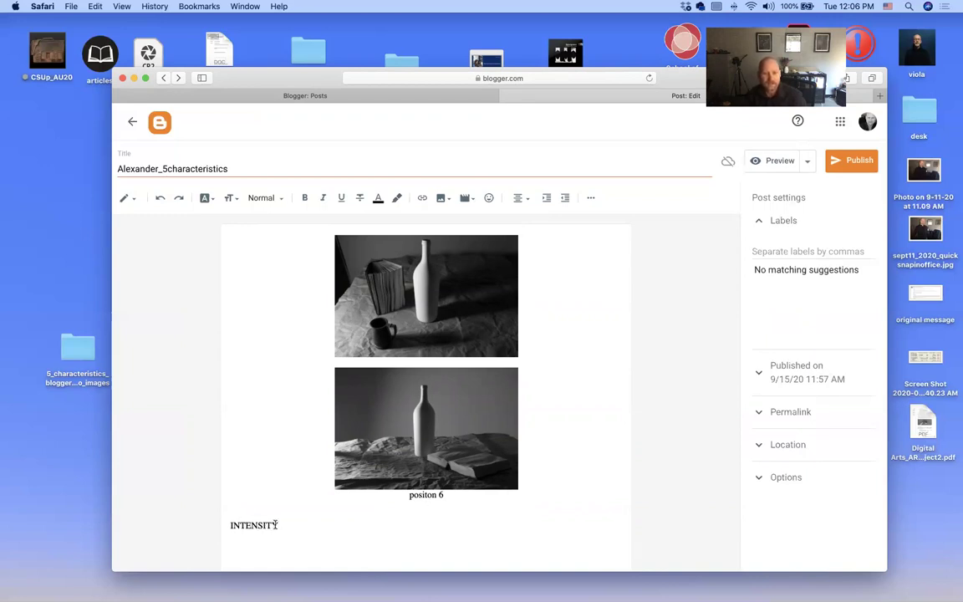
{"action": "left_click_drag", "start_coordinate": [276, 525], "coordinate": [213, 518]}
{"action": "left_click_drag", "start_coordinate": [294, 519], "coordinate": [213, 523]}
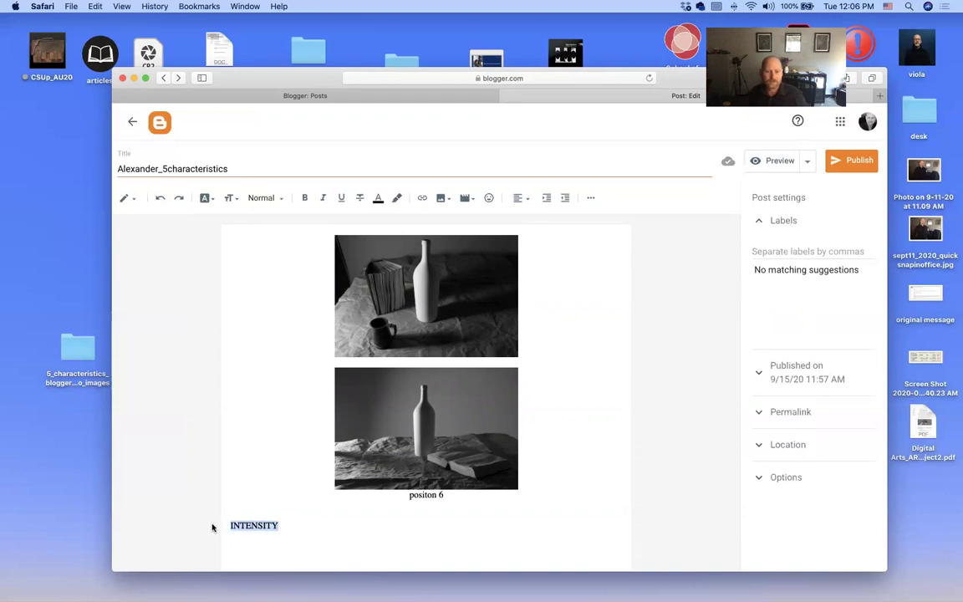
{"action": "left_click", "coordinate": [519, 200]}
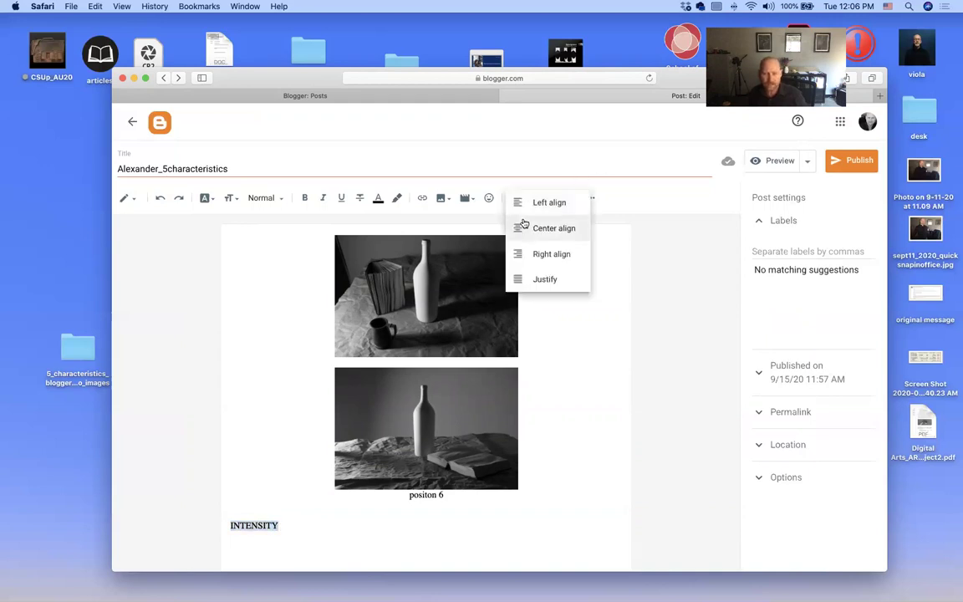
{"action": "left_click", "coordinate": [520, 228]}
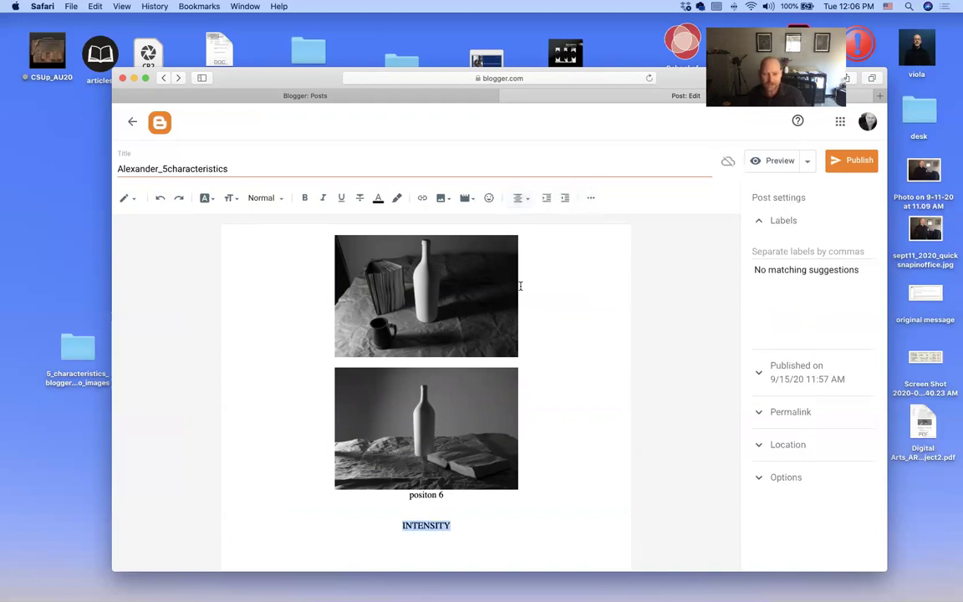
{"action": "left_click", "coordinate": [463, 529]}
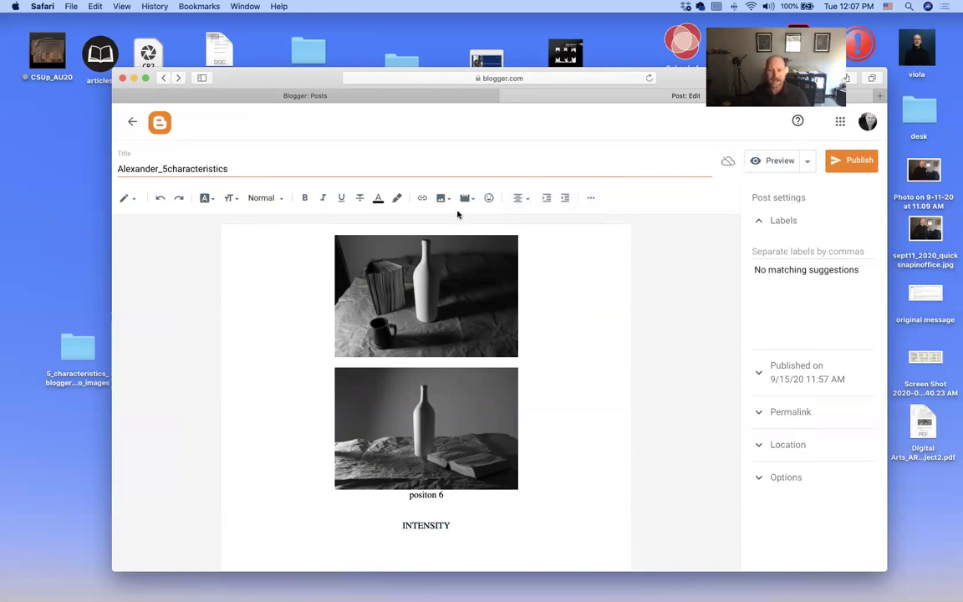
Upload all six images, intensity_03.jpg through intensity_14.jpg, from the intensity folder in 5_characteristics_bloggerdemo_images on the Desktop.
{"action": "left_click", "coordinate": [442, 198]}
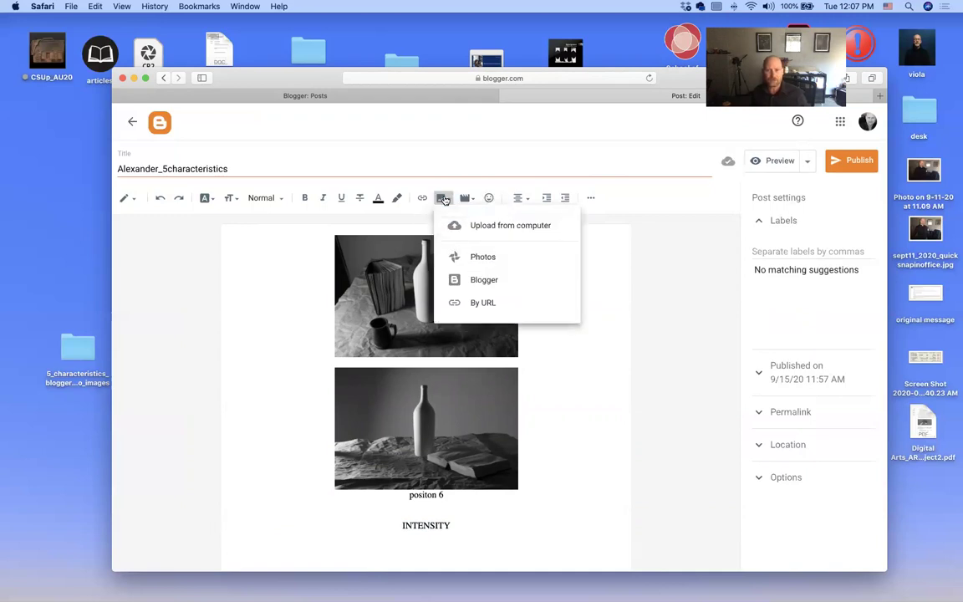
{"action": "left_click", "coordinate": [489, 226]}
{"action": "left_click", "coordinate": [238, 228]}
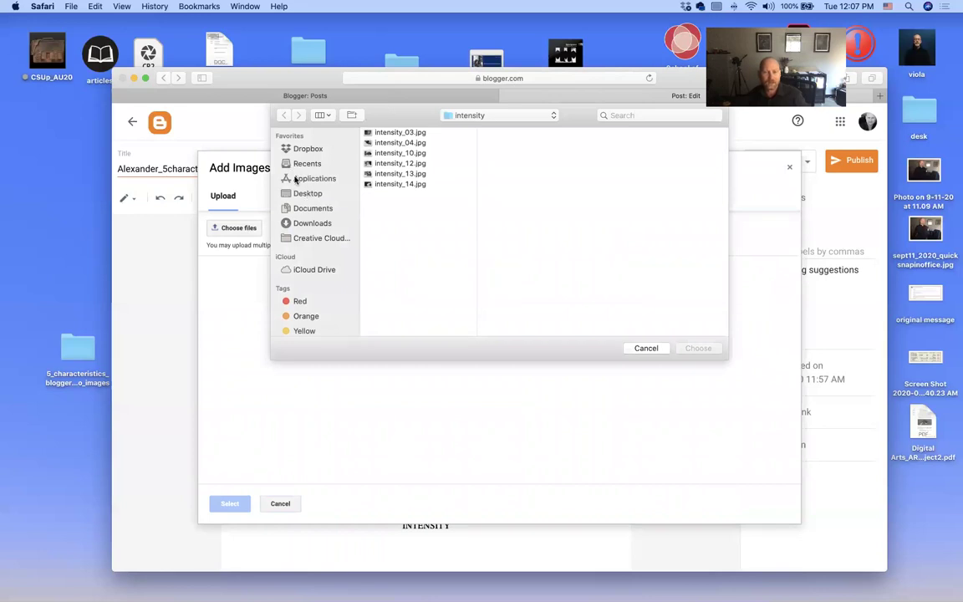
{"action": "left_click", "coordinate": [468, 117]}
{"action": "left_click", "coordinate": [457, 128]}
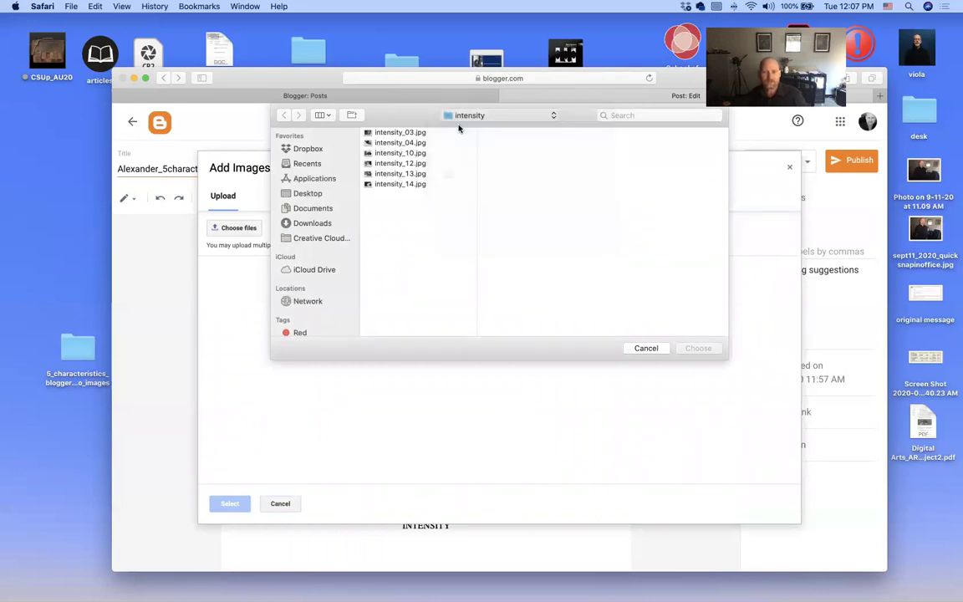
{"action": "left_click", "coordinate": [458, 115]}
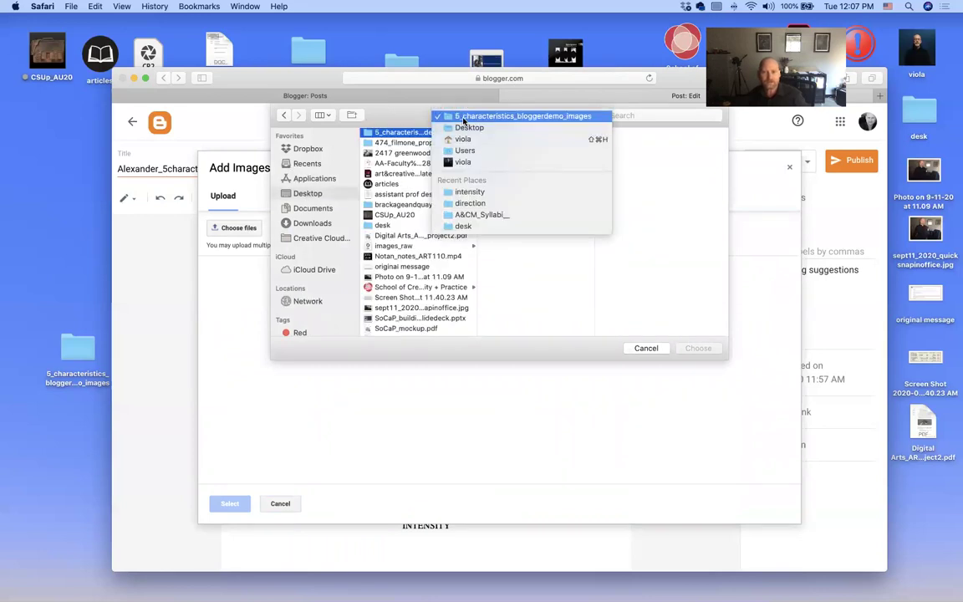
{"action": "left_click", "coordinate": [464, 117]}
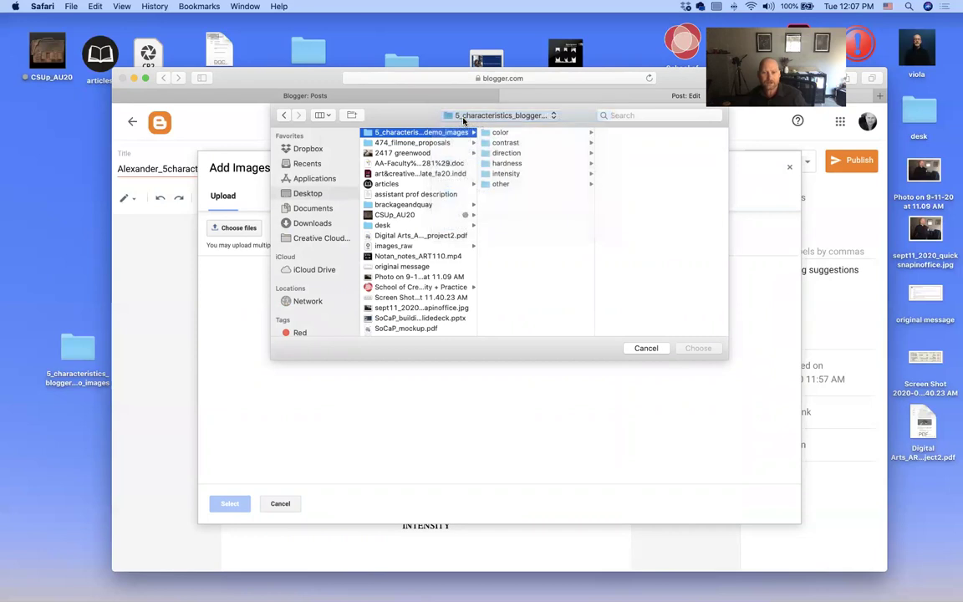
{"action": "left_click", "coordinate": [483, 174]}
{"action": "left_click", "coordinate": [621, 133]}
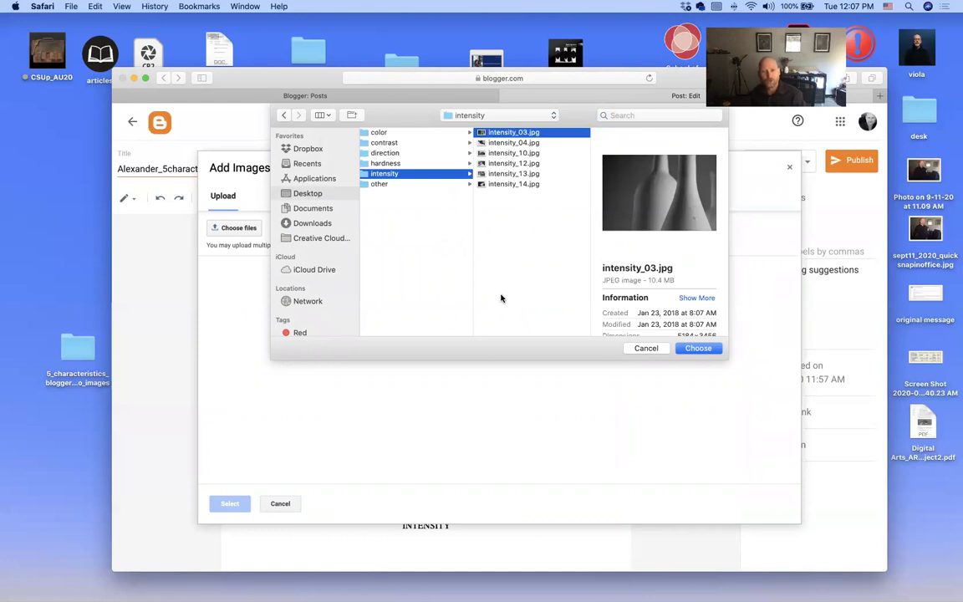
{"action": "left_click", "coordinate": [493, 184], "text": "shift"}
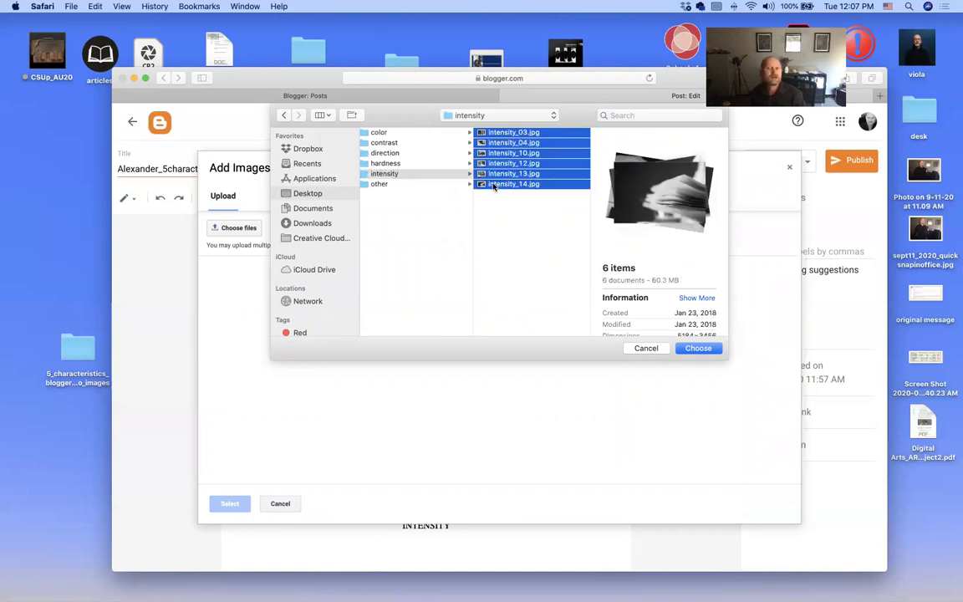
{"action": "left_click", "coordinate": [699, 348]}
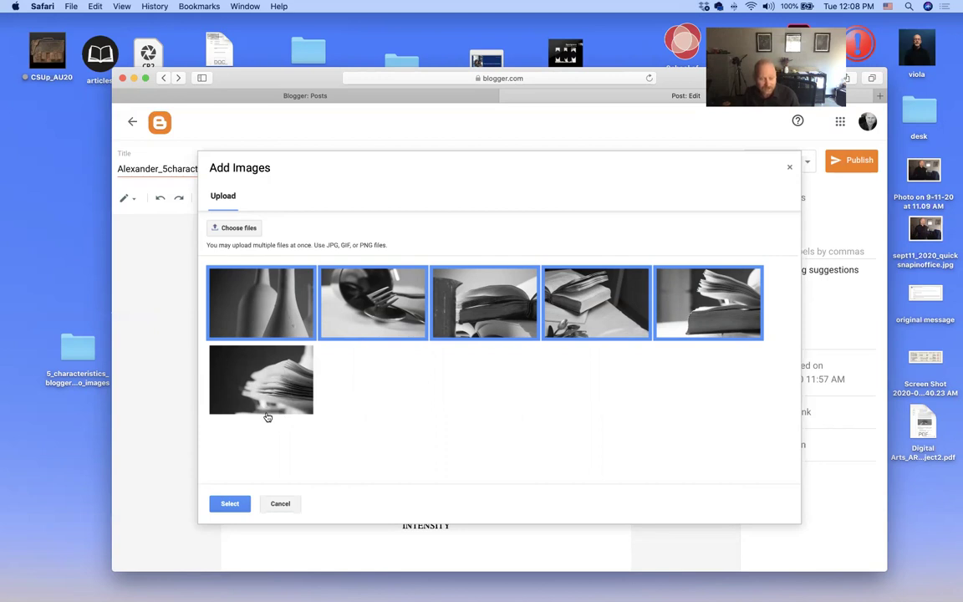
Mark all six uploaded intensity images as selected and insert them into the post below the INTENSITY heading.
{"action": "left_click", "coordinate": [258, 384]}
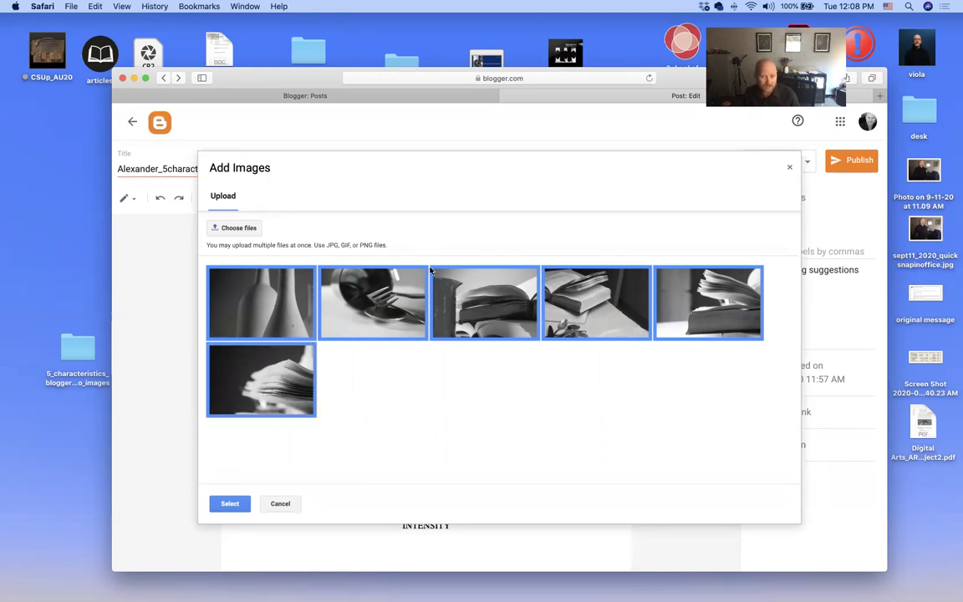
{"action": "left_click", "coordinate": [259, 380]}
{"action": "left_click", "coordinate": [259, 380]}
{"action": "left_click", "coordinate": [598, 316]}
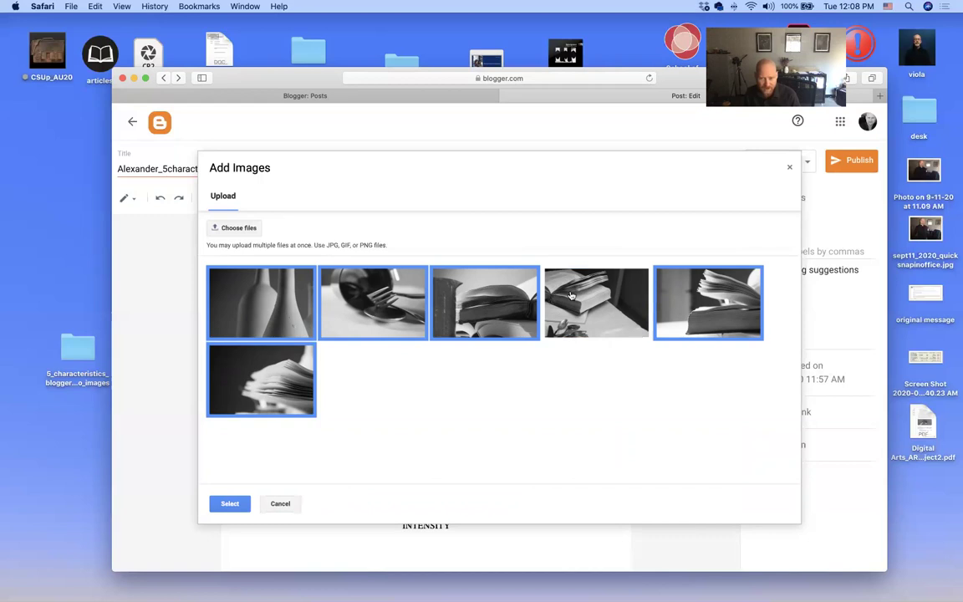
{"action": "left_click", "coordinate": [591, 299]}
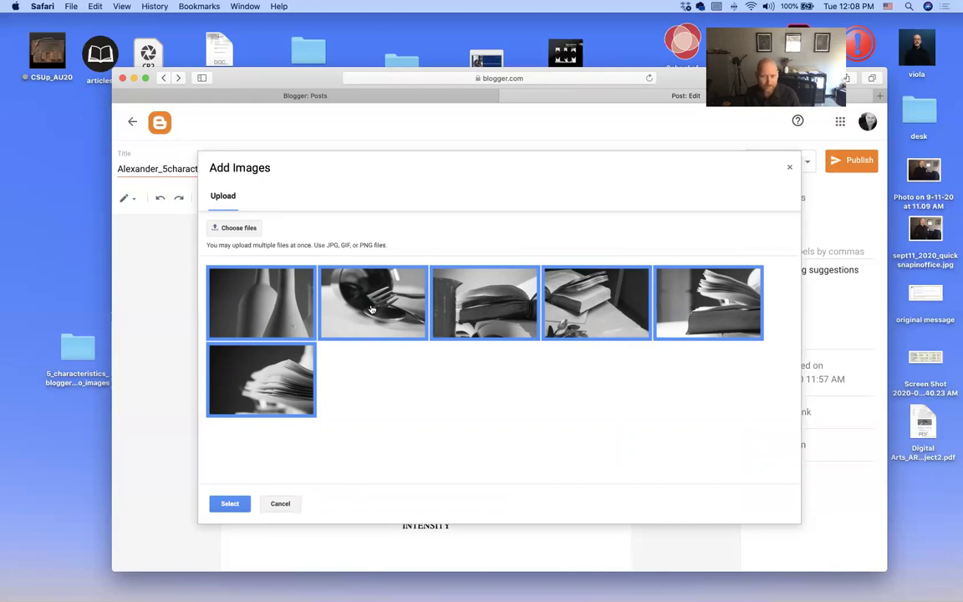
{"action": "left_click", "coordinate": [225, 504]}
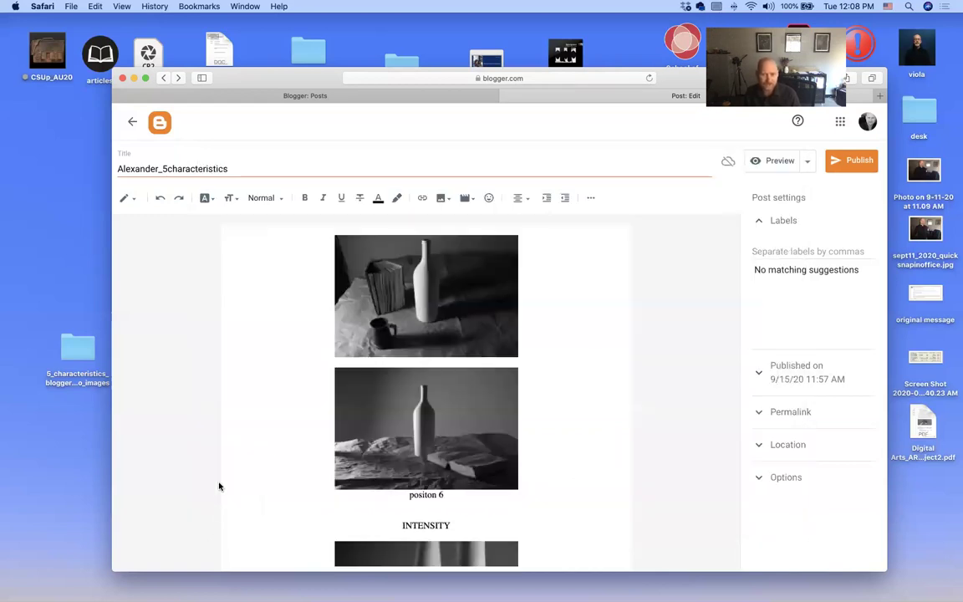
Add a caption to the first intensity image, showing the two bottles, and replace its placeholder text with 1:2.
{"action": "scroll", "coordinate": [297, 408], "scroll_direction": "down", "scroll_amount": 5}
{"action": "scroll", "coordinate": [297, 408], "scroll_direction": "down", "scroll_amount": 5}
{"action": "scroll", "coordinate": [297, 407], "scroll_direction": "up", "scroll_amount": 10}
{"action": "scroll", "coordinate": [298, 408], "scroll_direction": "down", "scroll_amount": 5}
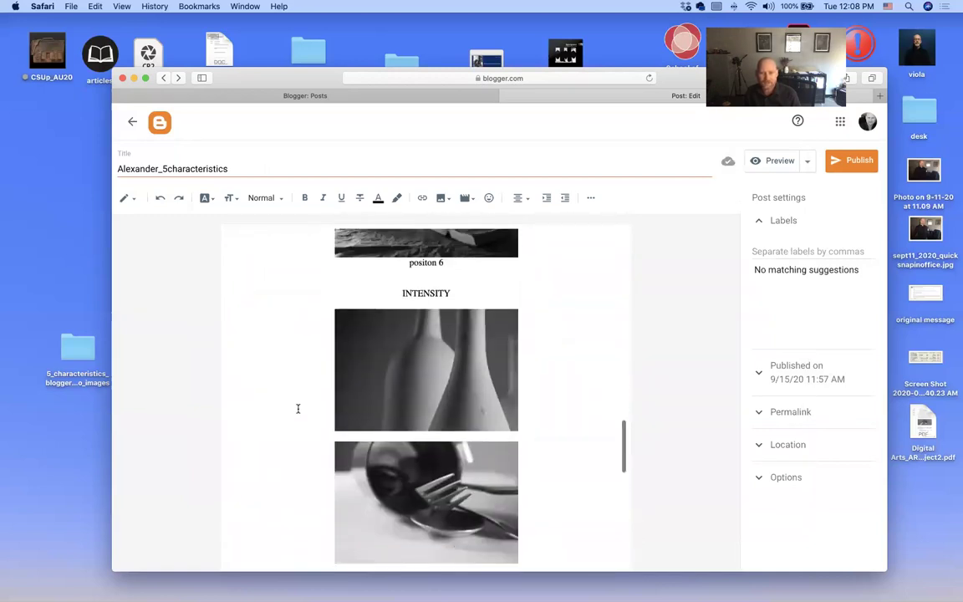
{"action": "left_click", "coordinate": [450, 374]}
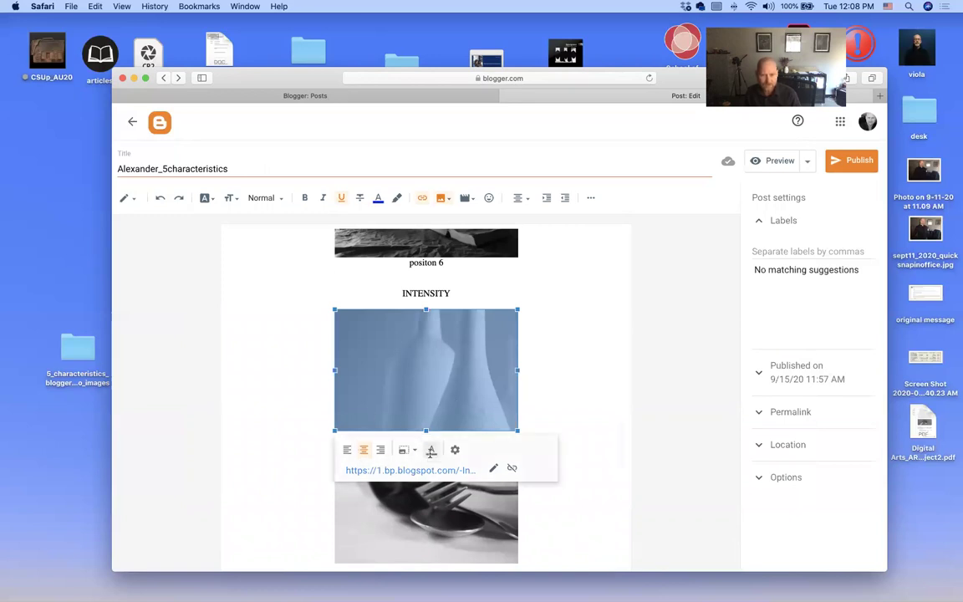
{"action": "left_click", "coordinate": [431, 449]}
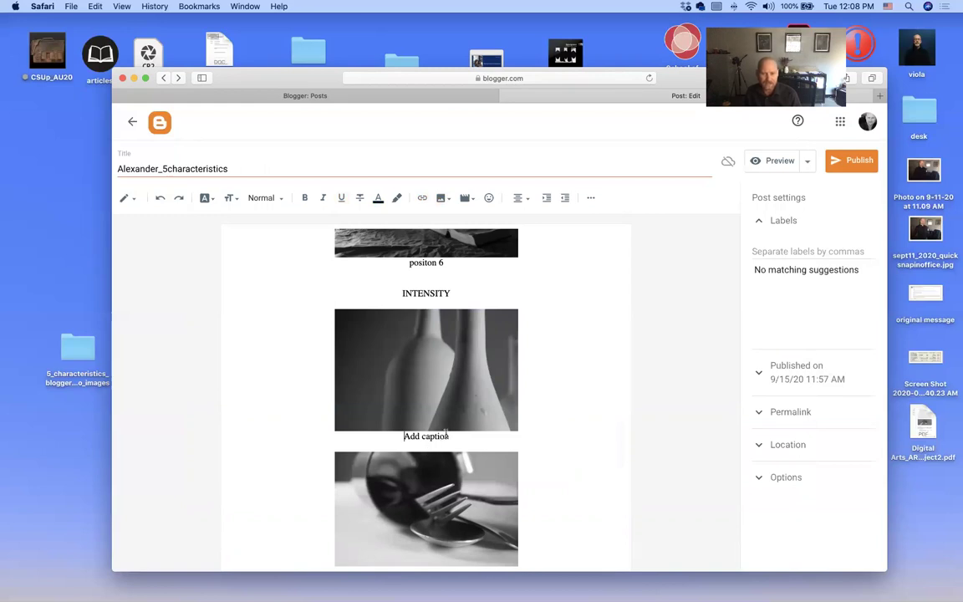
{"action": "left_click_drag", "start_coordinate": [449, 435], "coordinate": [400, 431]}
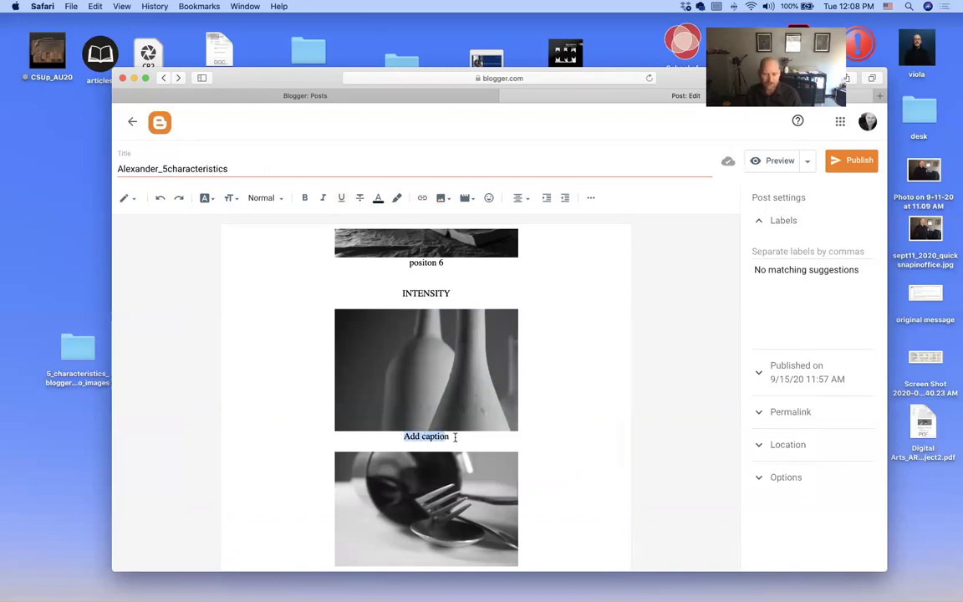
{"action": "left_click", "coordinate": [394, 428]}
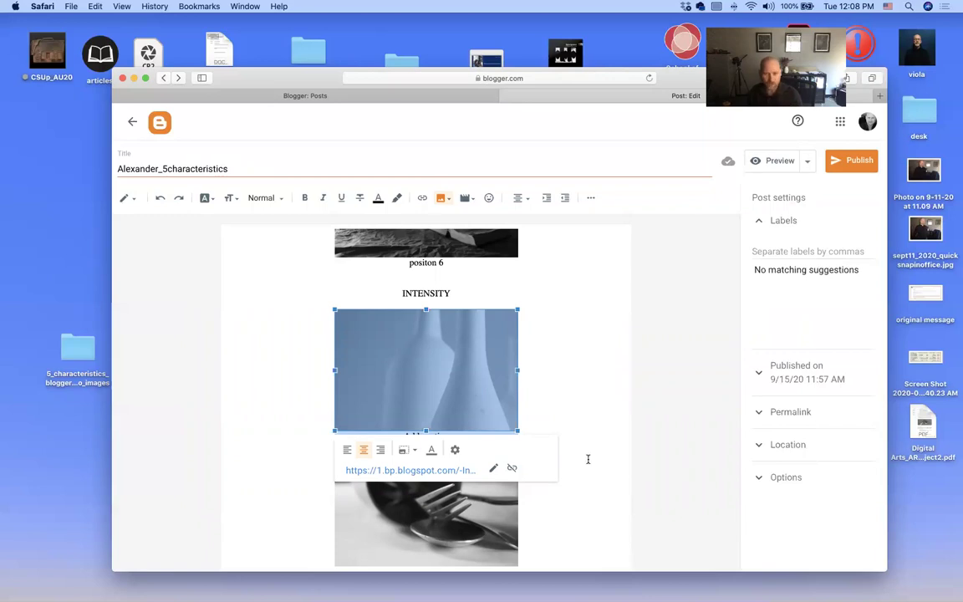
{"action": "left_click", "coordinate": [583, 409]}
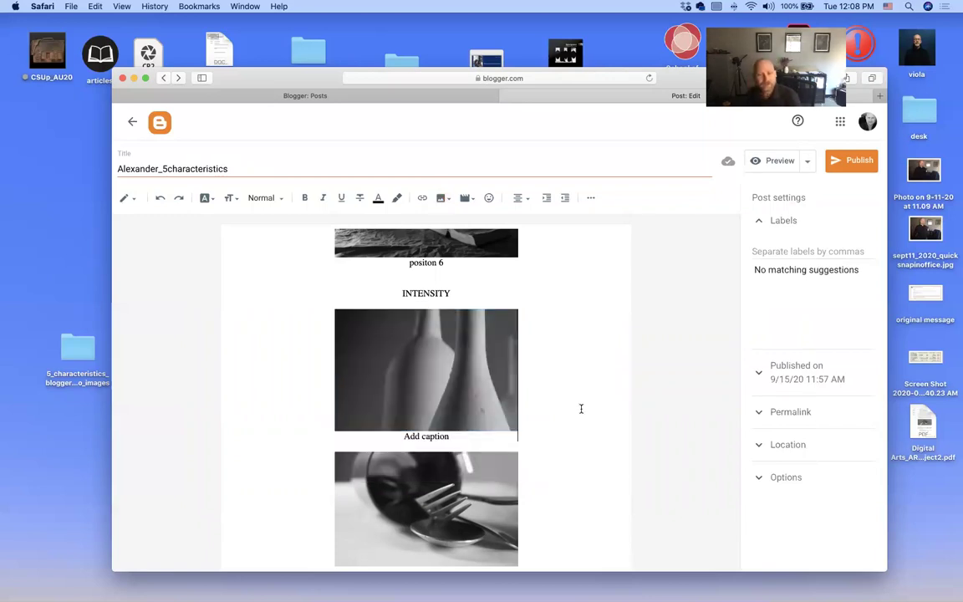
{"action": "double_click", "coordinate": [412, 435]}
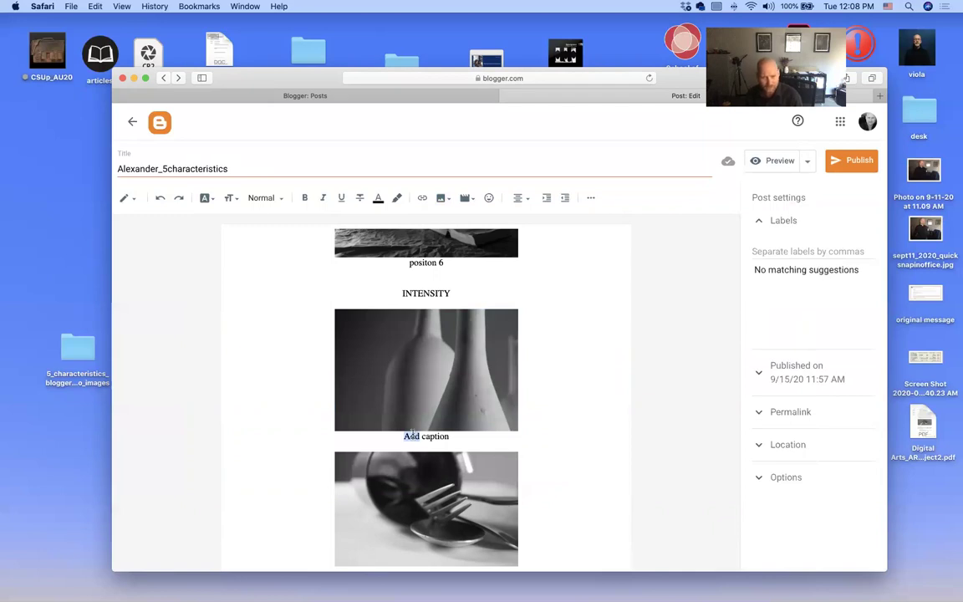
{"action": "triple_click", "coordinate": [412, 435]}
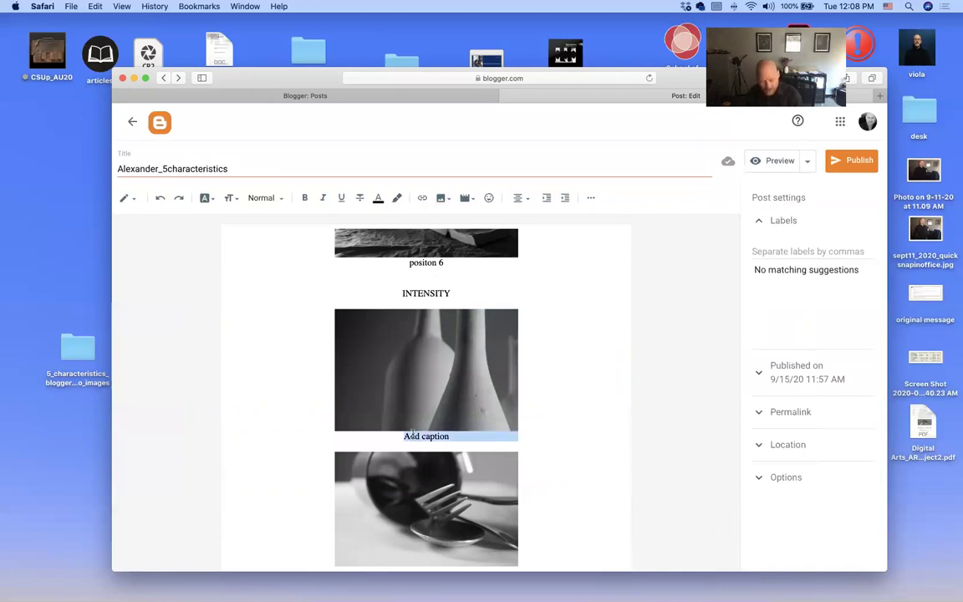
{"action": "type", "text": "1:2"}
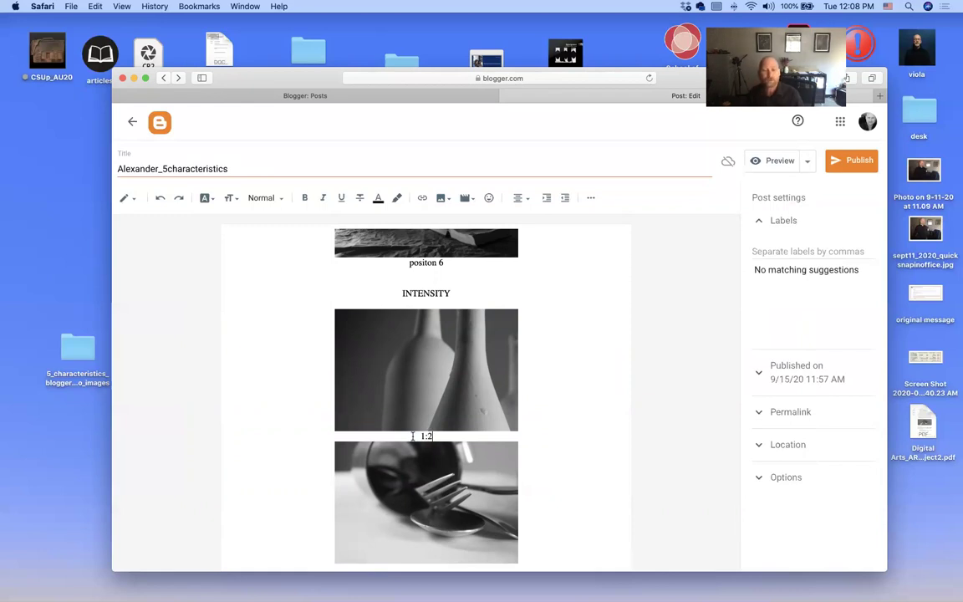
Enter the ratio 1:3 as centered text beneath the last intensity image, showing the open books.
{"action": "scroll", "coordinate": [412, 436], "scroll_direction": "down", "scroll_amount": 10}
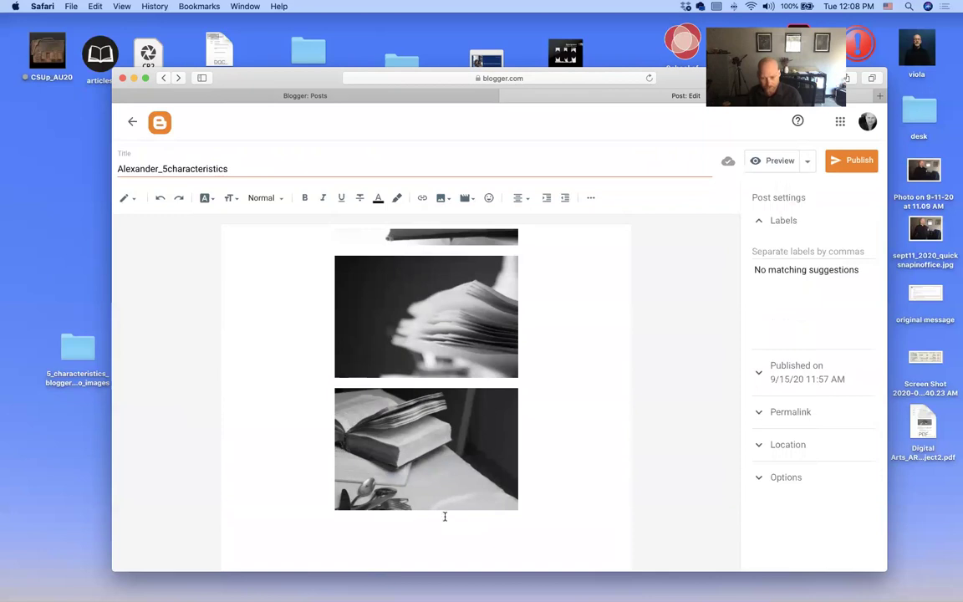
{"action": "type", "text": "1:3"}
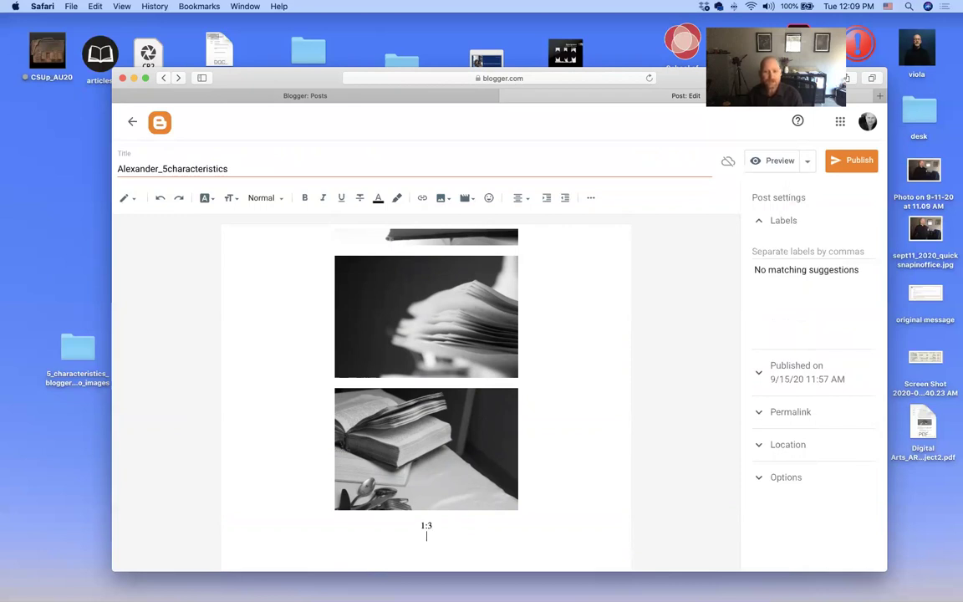
{"action": "left_click", "coordinate": [524, 510]}
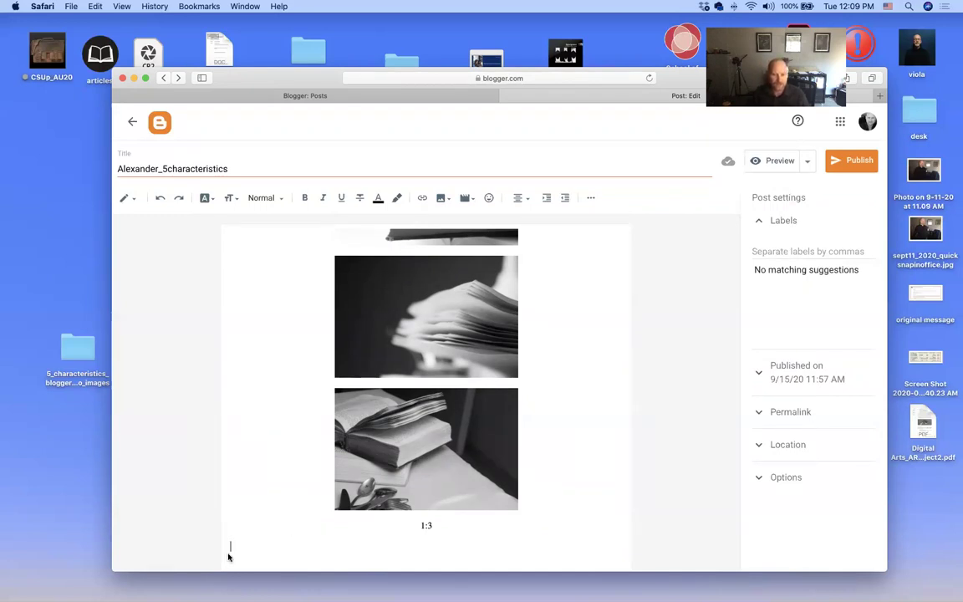
Enter the heading TEMPERATURE below the 1:3 text, leaving blank space between them.
{"action": "scroll", "coordinate": [230, 554], "scroll_direction": "down", "scroll_amount": 1}
{"action": "key", "text": "Return"}
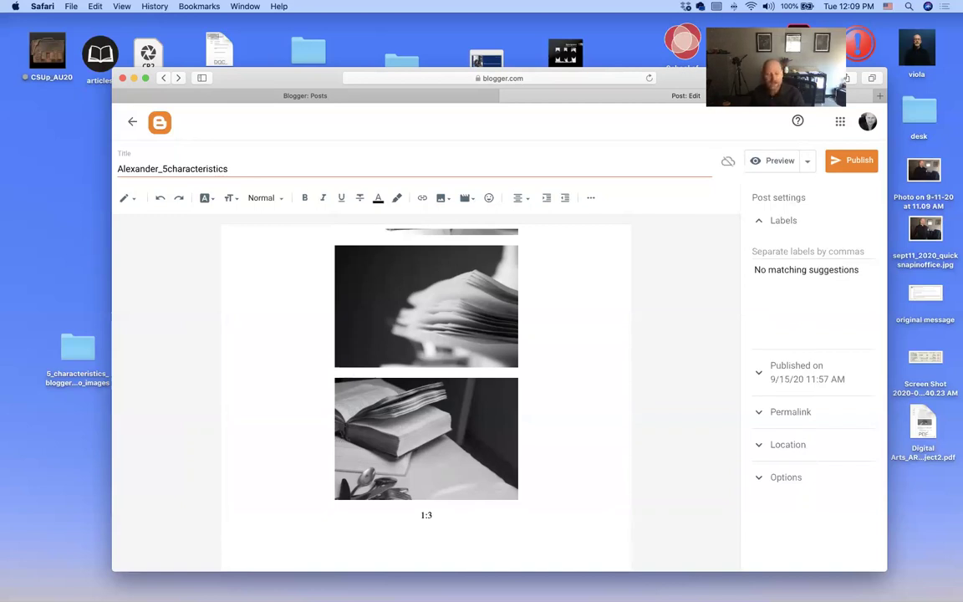
{"action": "type", "text": "TEMPERATURE"}
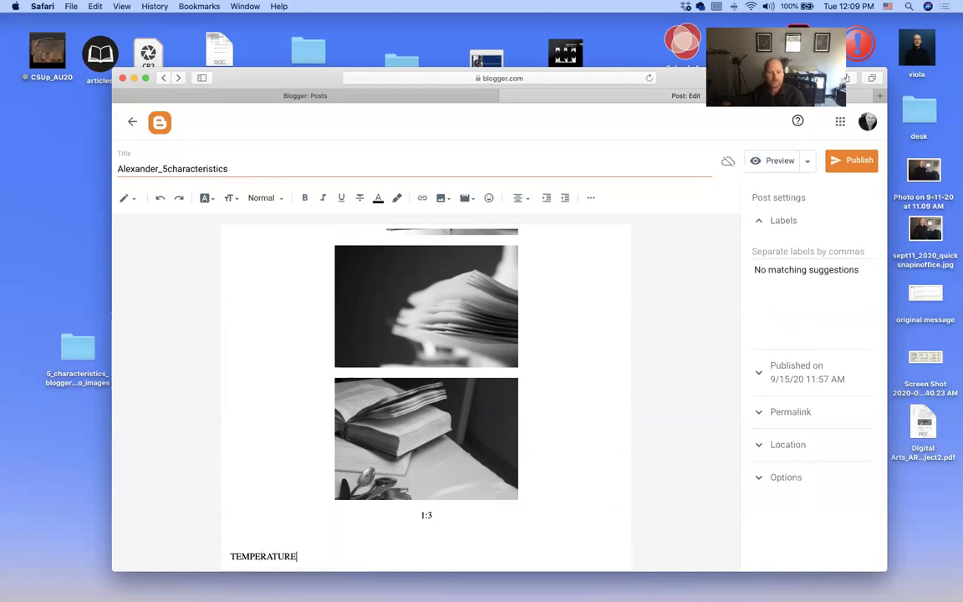
{"action": "key", "text": "BackSpace"}
{"action": "key", "text": "BackSpace"}
{"action": "key", "text": "BackSpace"}
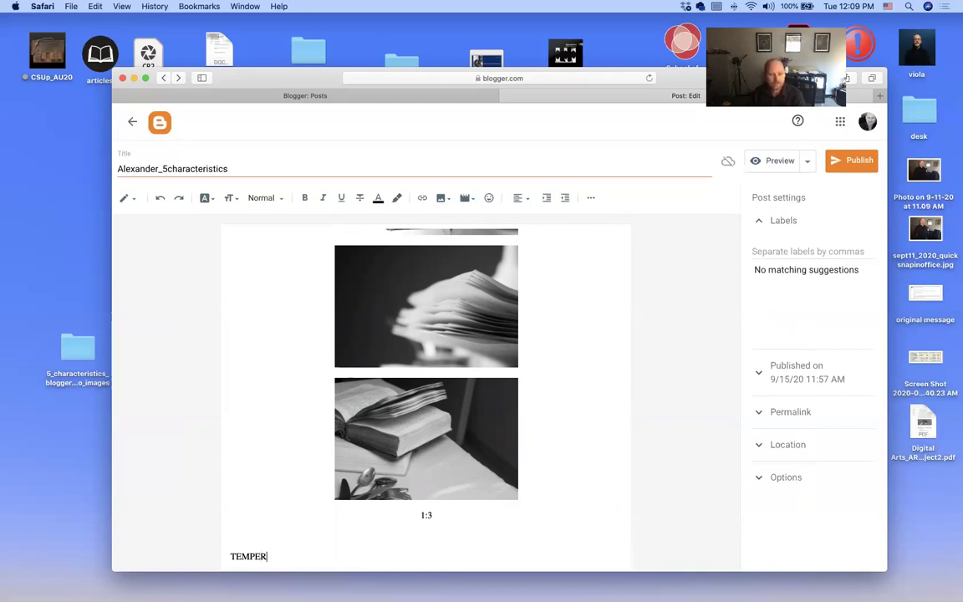
{"action": "type", "text": "TURE"}
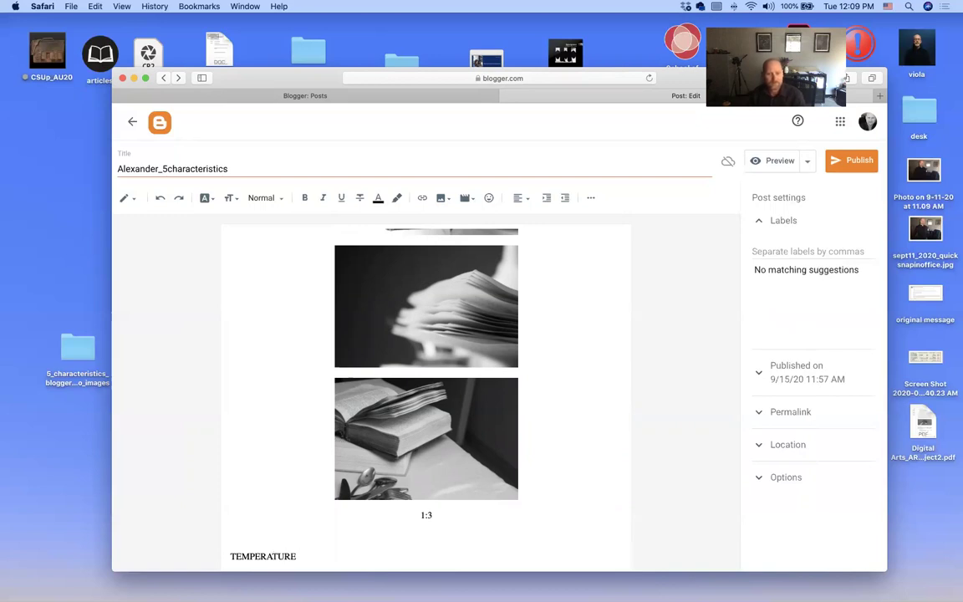
Center-align the TEMPERATURE heading and start a new line beneath it.
{"action": "left_click_drag", "start_coordinate": [307, 557], "coordinate": [200, 554]}
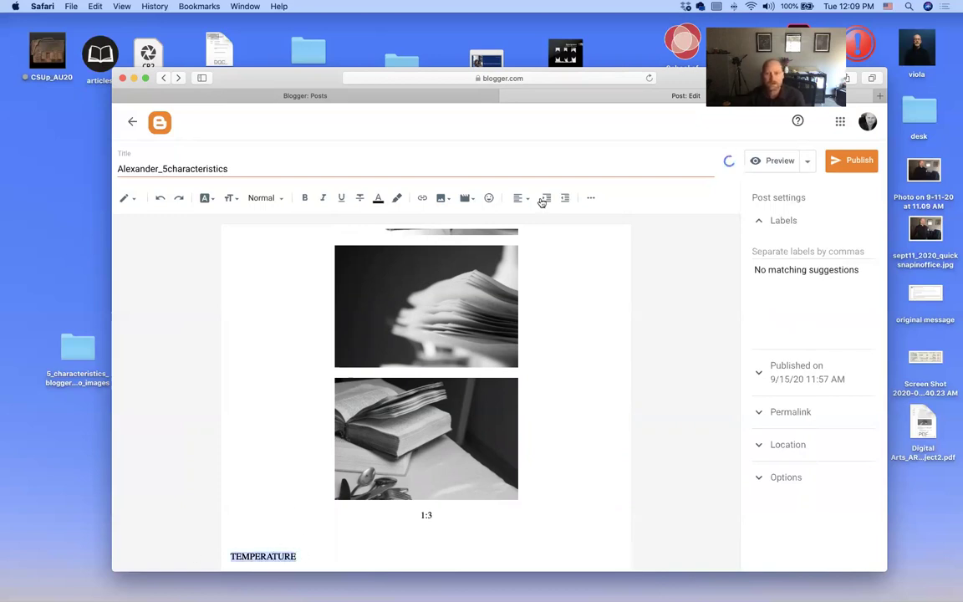
{"action": "left_click", "coordinate": [442, 198]}
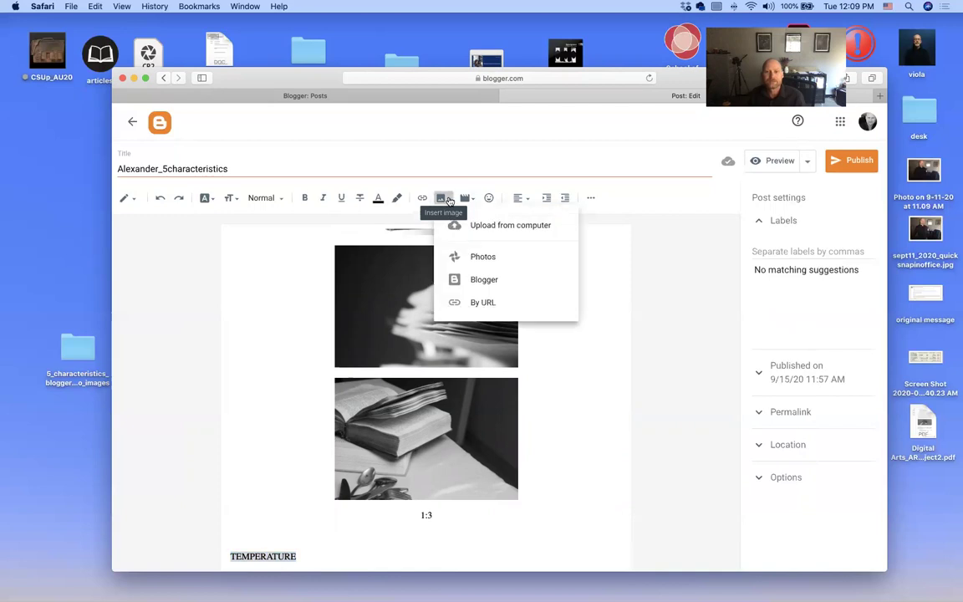
{"action": "left_click", "coordinate": [439, 197]}
{"action": "left_click", "coordinate": [519, 198]}
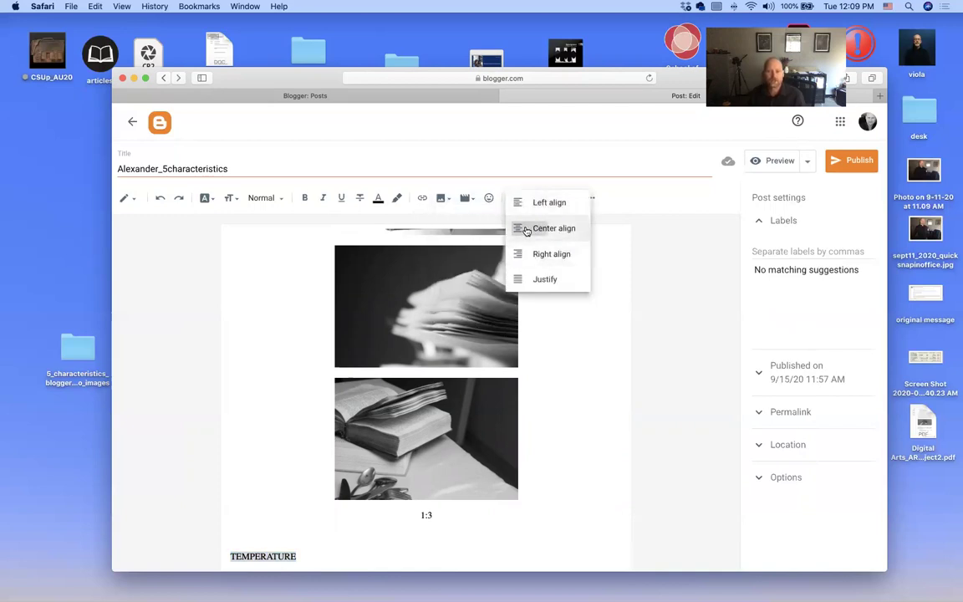
{"action": "left_click", "coordinate": [527, 229]}
{"action": "left_click", "coordinate": [466, 544]}
{"action": "scroll", "coordinate": [467, 543], "scroll_direction": "down", "scroll_amount": 1}
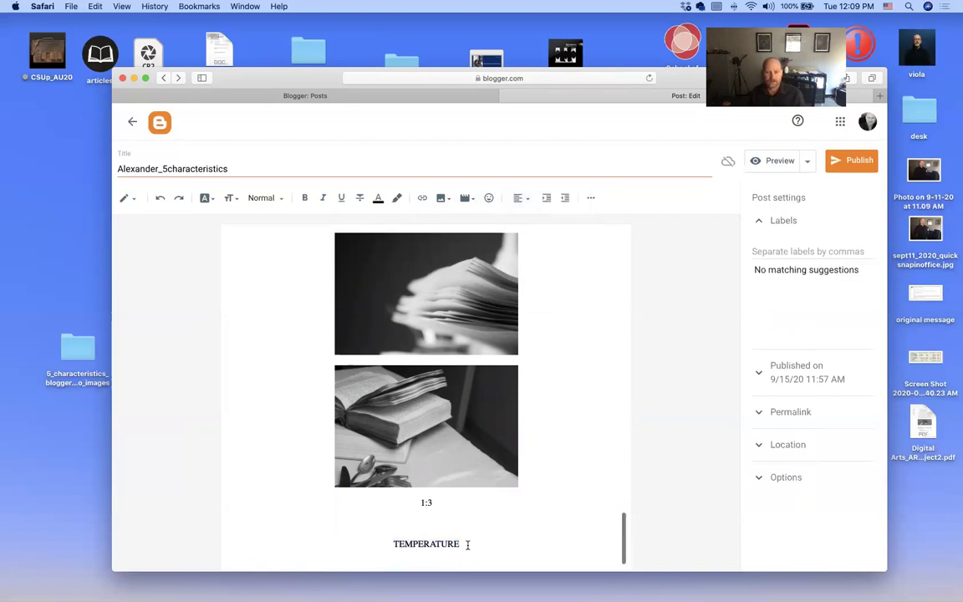
{"action": "key", "text": "Return"}
{"action": "scroll", "coordinate": [546, 455], "scroll_direction": "down", "scroll_amount": 1}
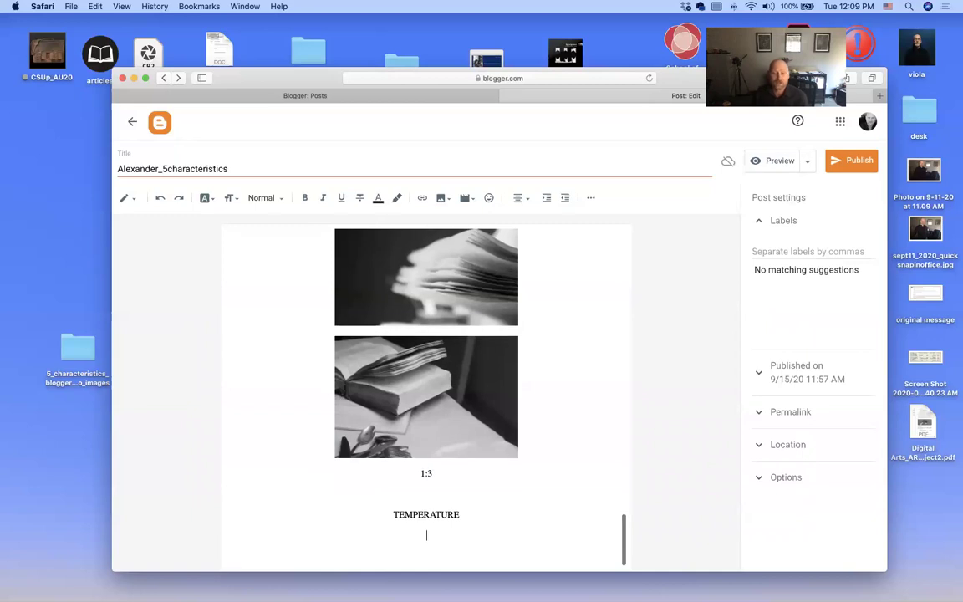
{"action": "left_click", "coordinate": [441, 197]}
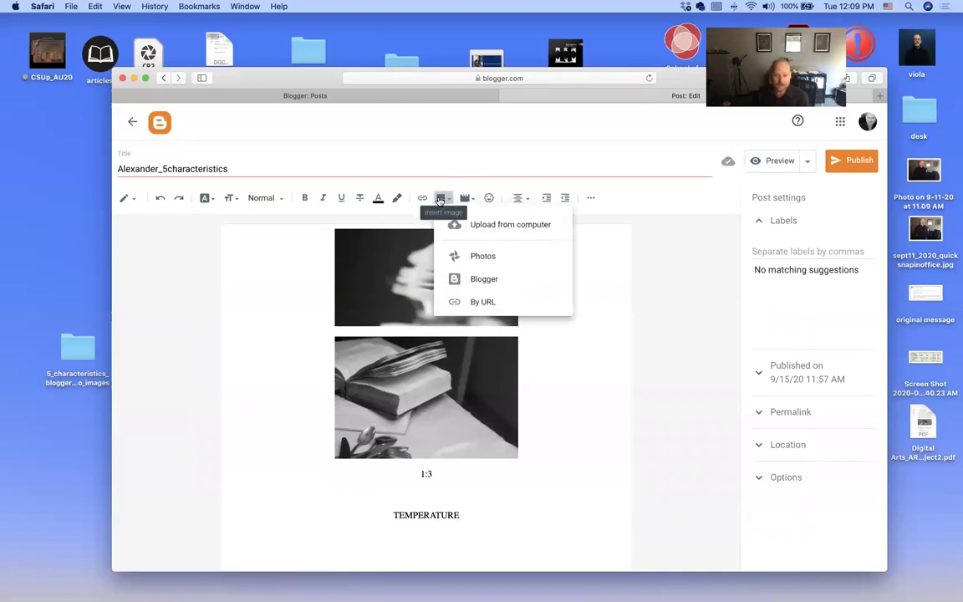
{"action": "left_click", "coordinate": [479, 229]}
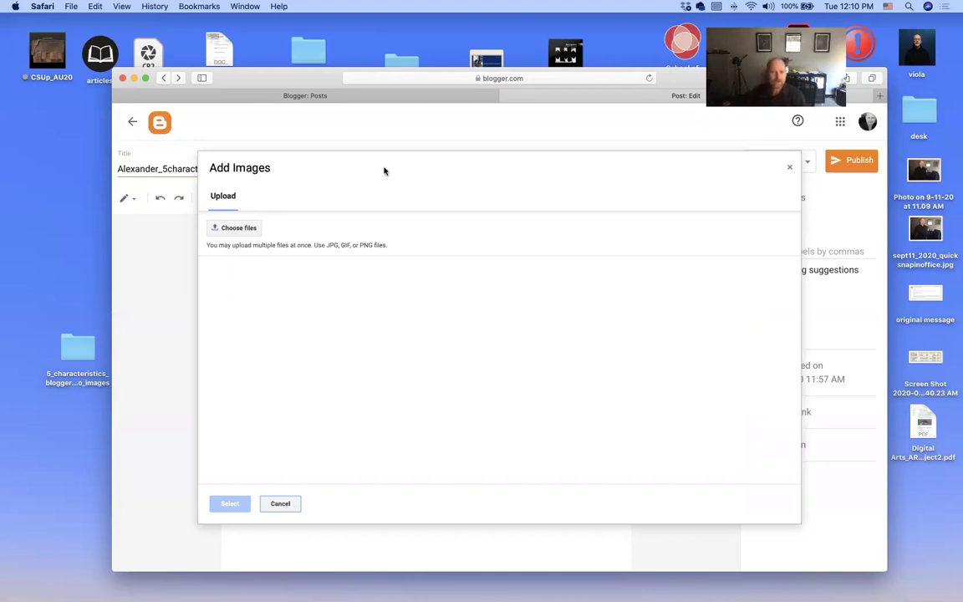
{"action": "left_click", "coordinate": [275, 504]}
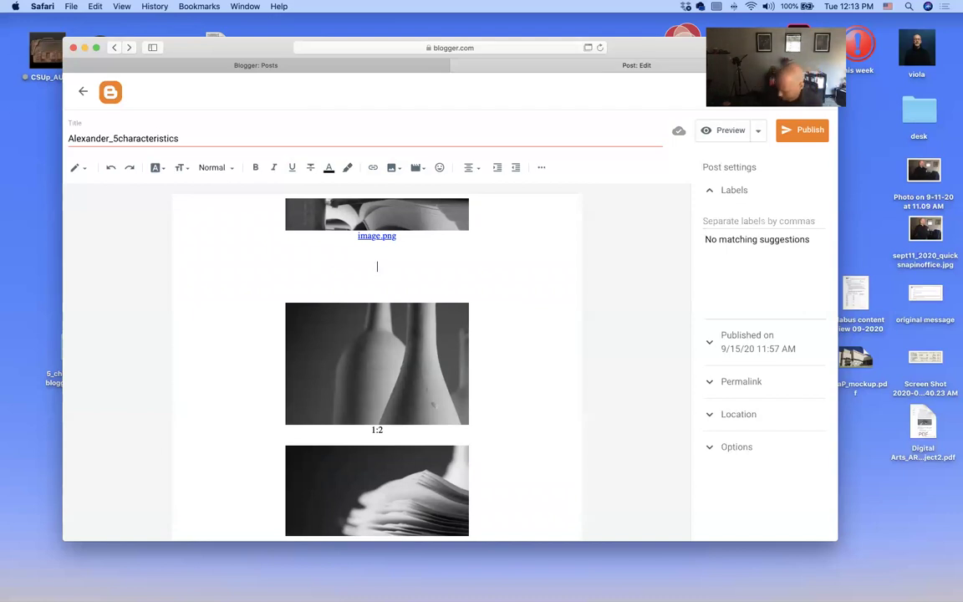
Delete the extra blank lines between the image.png link and the bottle image captioned 1:2.
{"action": "key", "text": "BackSpace"}
{"action": "key", "text": "BackSpace"}
{"action": "key", "text": "BackSpace"}
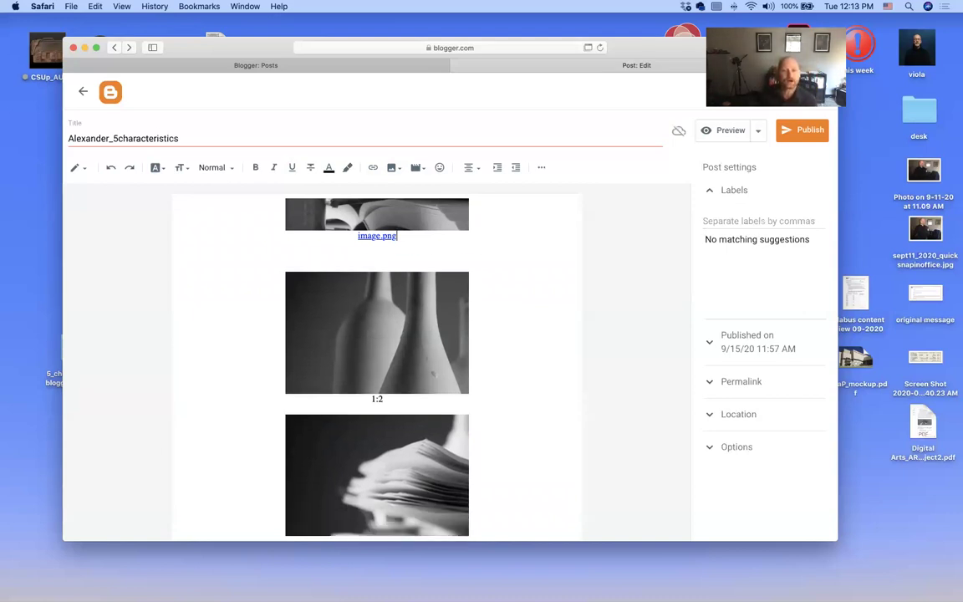
Look over the order of the images and their captions in the INTENSITY section.
{"action": "scroll", "coordinate": [313, 301], "scroll_direction": "down", "scroll_amount": 4}
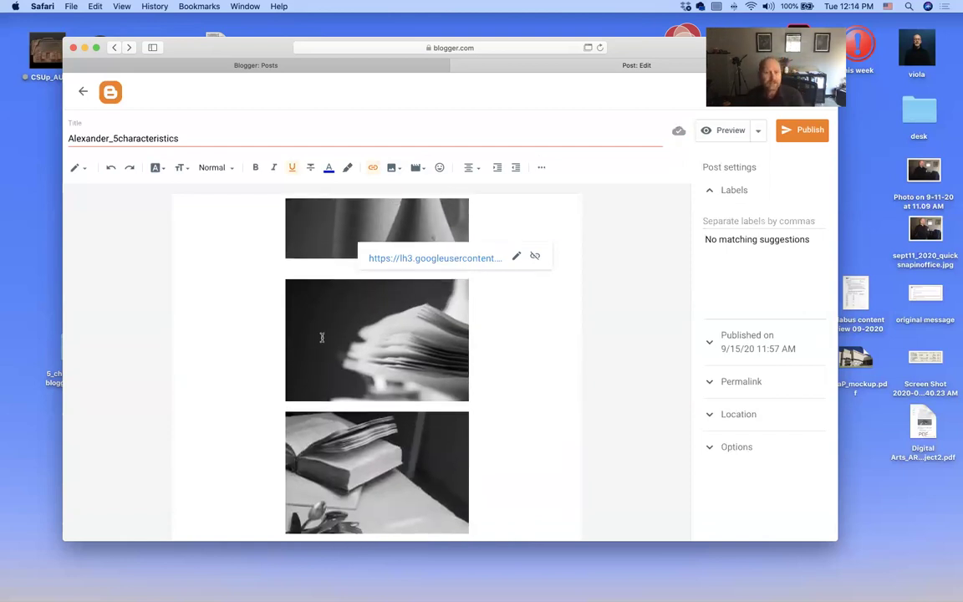
{"action": "scroll", "coordinate": [318, 330], "scroll_direction": "up", "scroll_amount": 2}
{"action": "scroll", "coordinate": [320, 337], "scroll_direction": "up", "scroll_amount": 1}
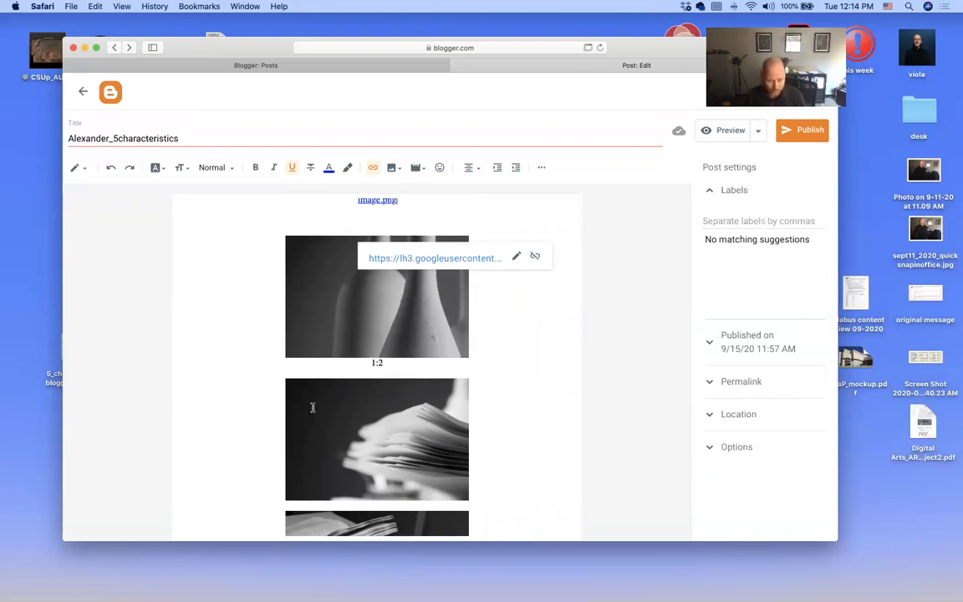
{"action": "scroll", "coordinate": [312, 407], "scroll_direction": "up", "scroll_amount": 4}
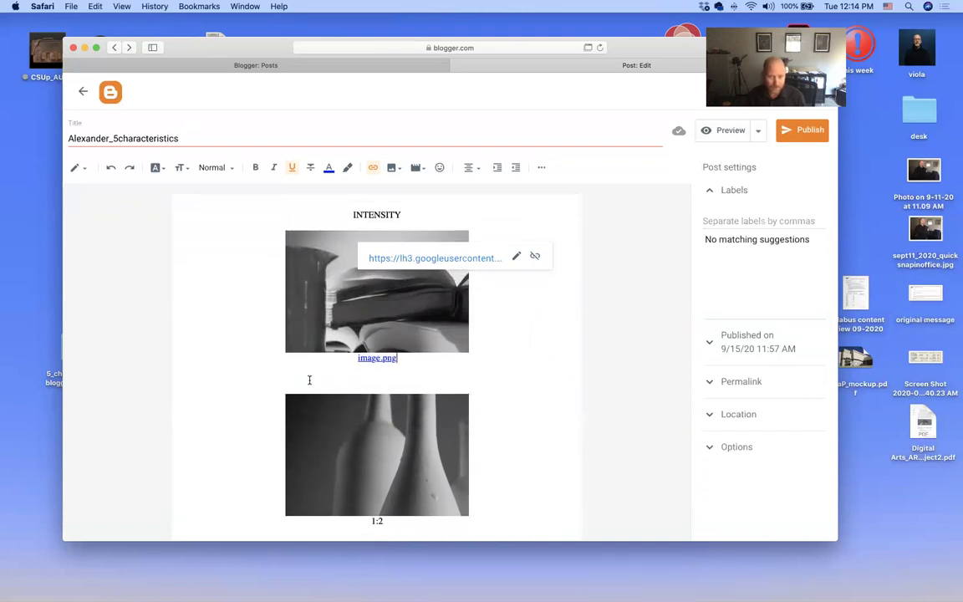
{"action": "scroll", "coordinate": [279, 471], "scroll_direction": "down", "scroll_amount": 4}
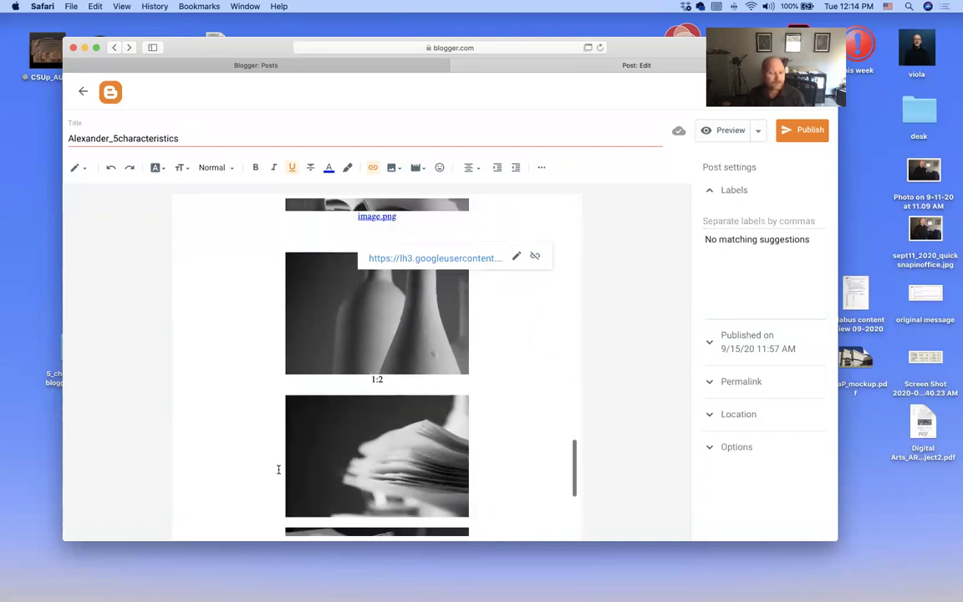
{"action": "left_click", "coordinate": [339, 459]}
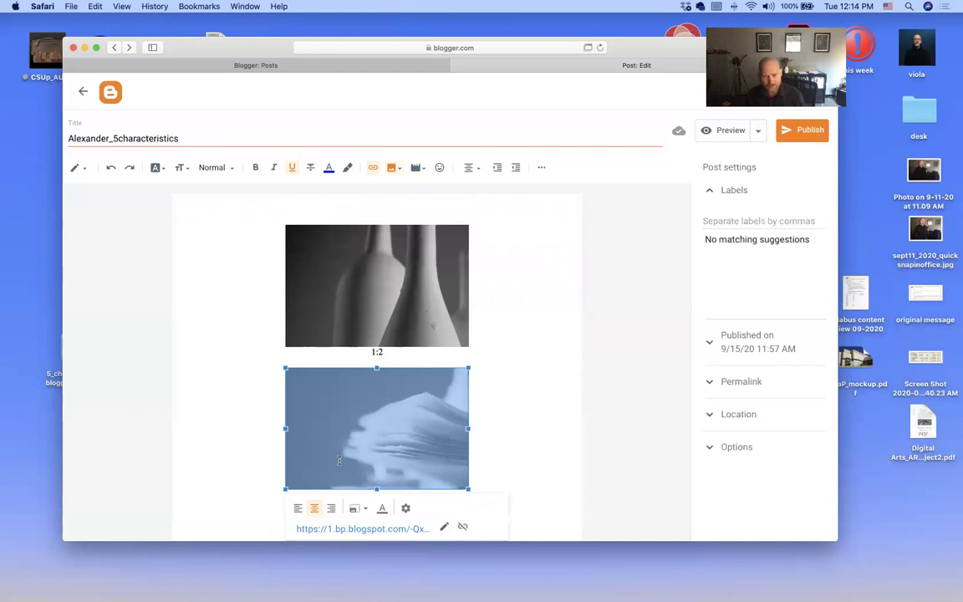
{"action": "left_click", "coordinate": [273, 432]}
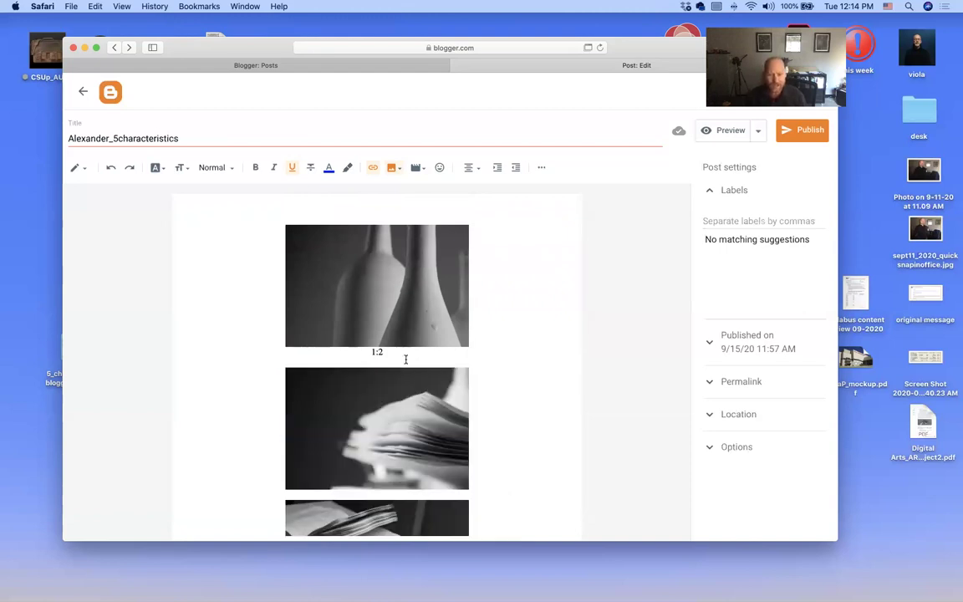
Copy the image of the fanned book pages and paste it above the bottle image in the INTENSITY section, adding blank lines between them.
{"action": "left_click", "coordinate": [332, 422]}
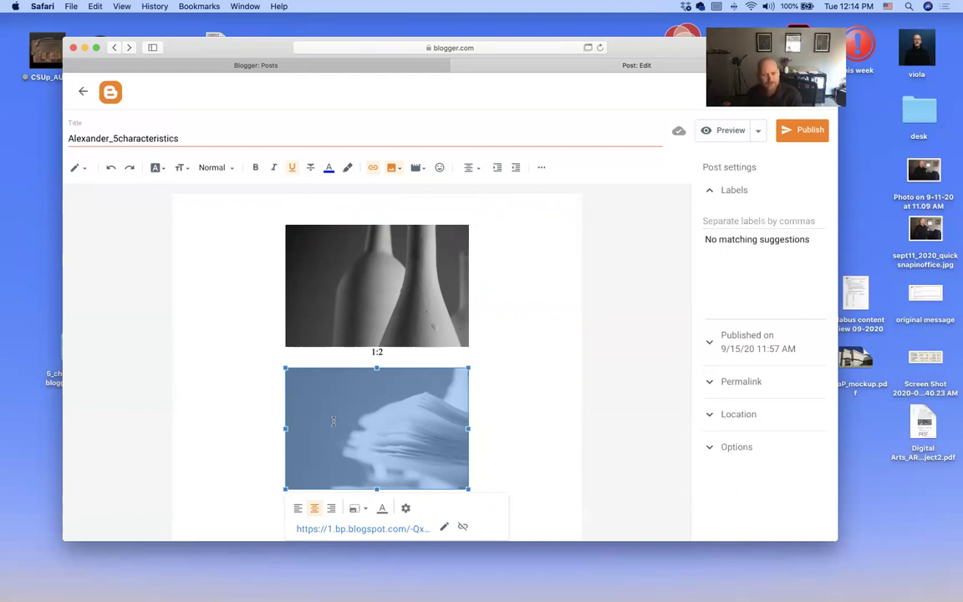
{"action": "key", "text": "BackSpace"}
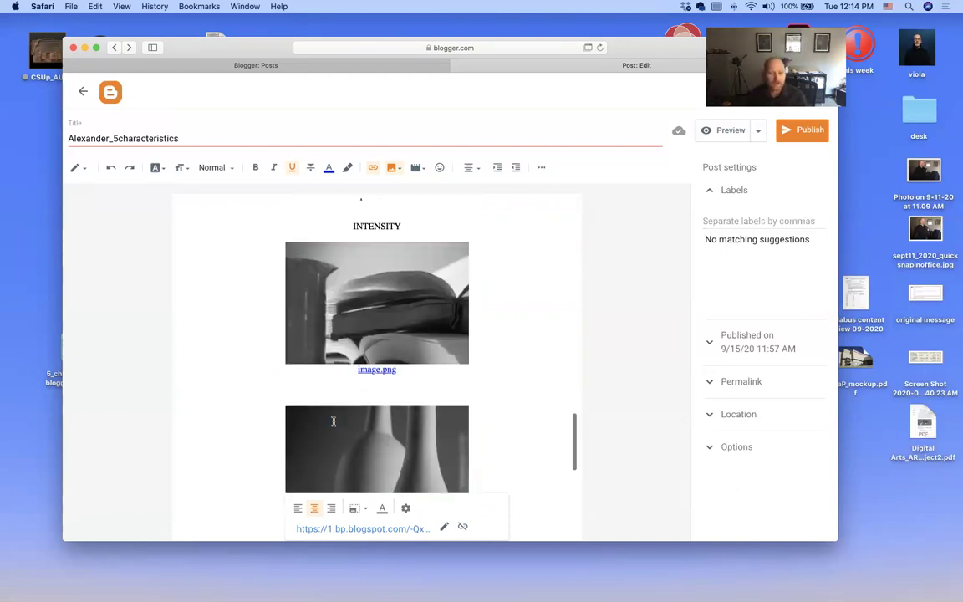
{"action": "left_click", "coordinate": [380, 397]}
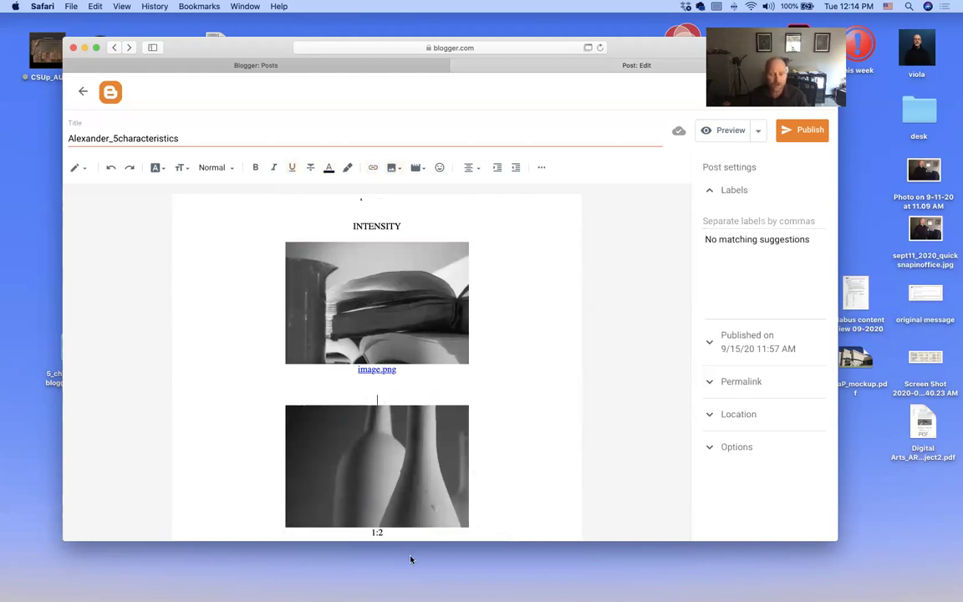
{"action": "scroll", "coordinate": [383, 333], "scroll_direction": "down", "scroll_amount": 3}
{"action": "scroll", "coordinate": [368, 314], "scroll_direction": "up", "scroll_amount": 3}
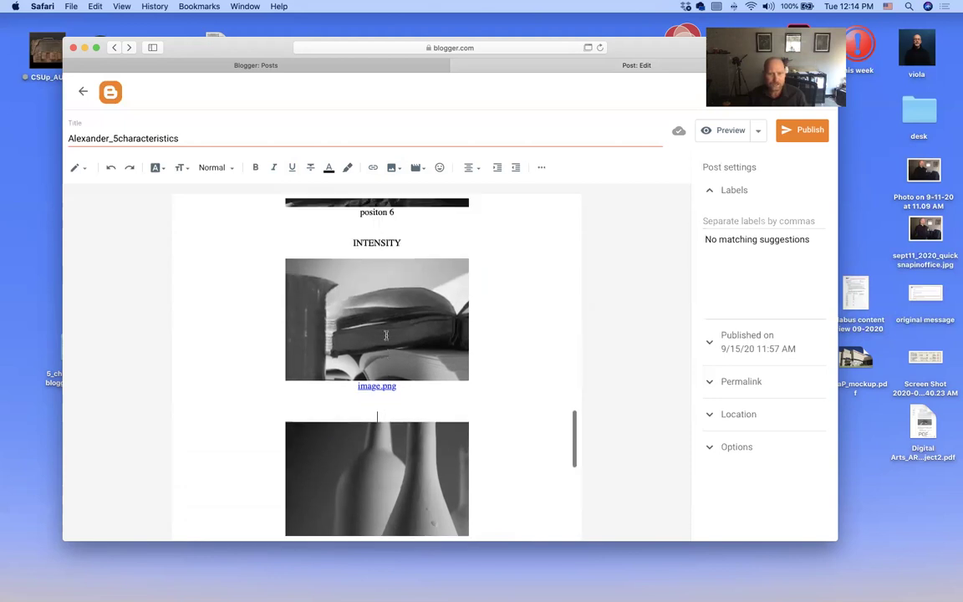
{"action": "scroll", "coordinate": [368, 326], "scroll_direction": "down", "scroll_amount": 2}
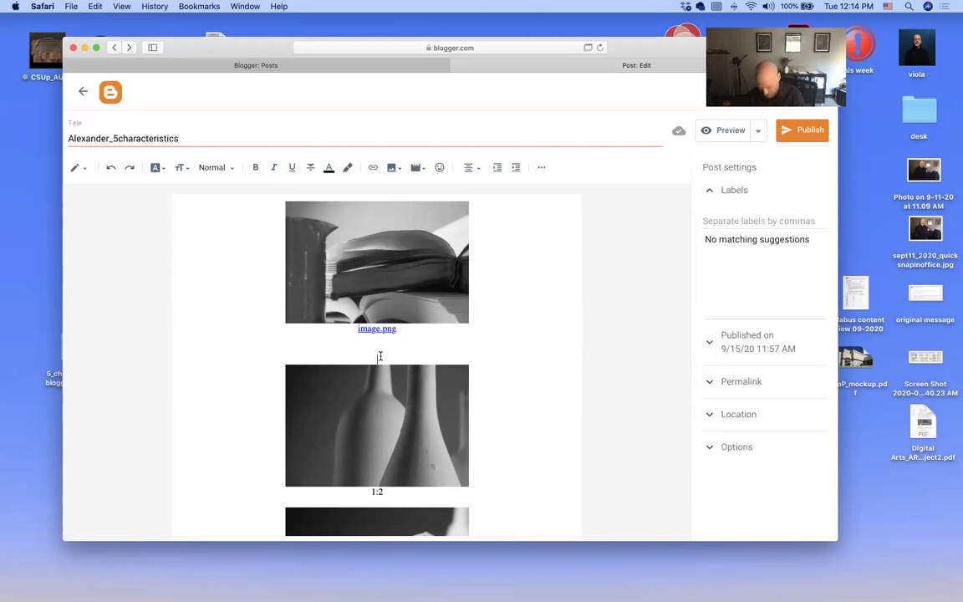
{"action": "key", "text": "super+v"}
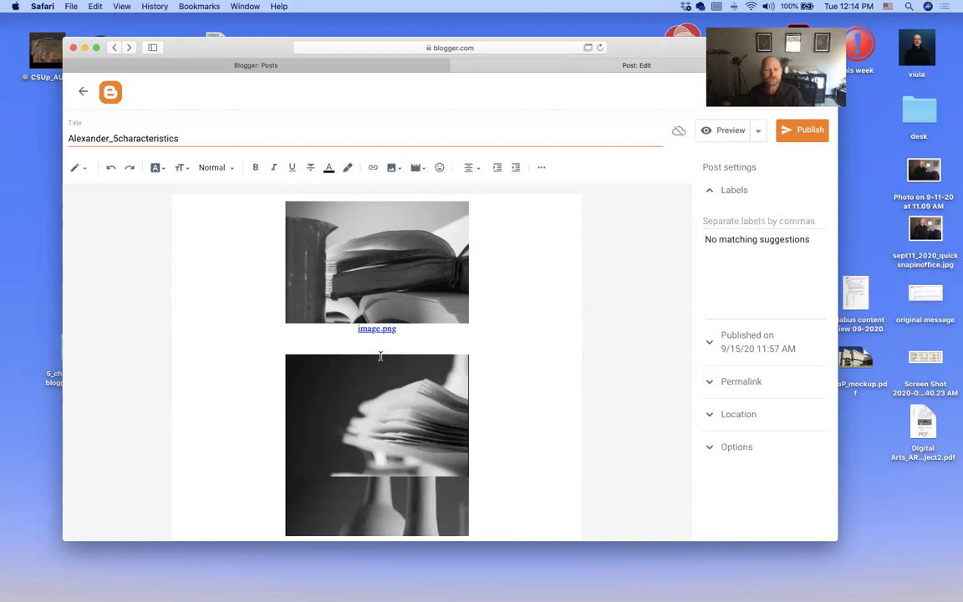
{"action": "scroll", "coordinate": [381, 356], "scroll_direction": "down", "scroll_amount": 3}
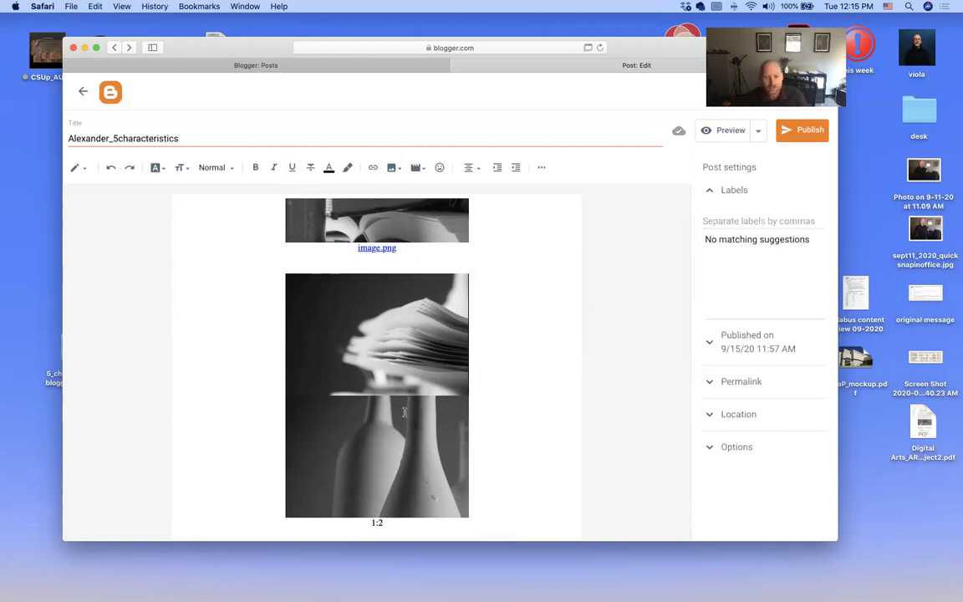
{"action": "key", "text": "Return"}
{"action": "key", "text": "Return"}
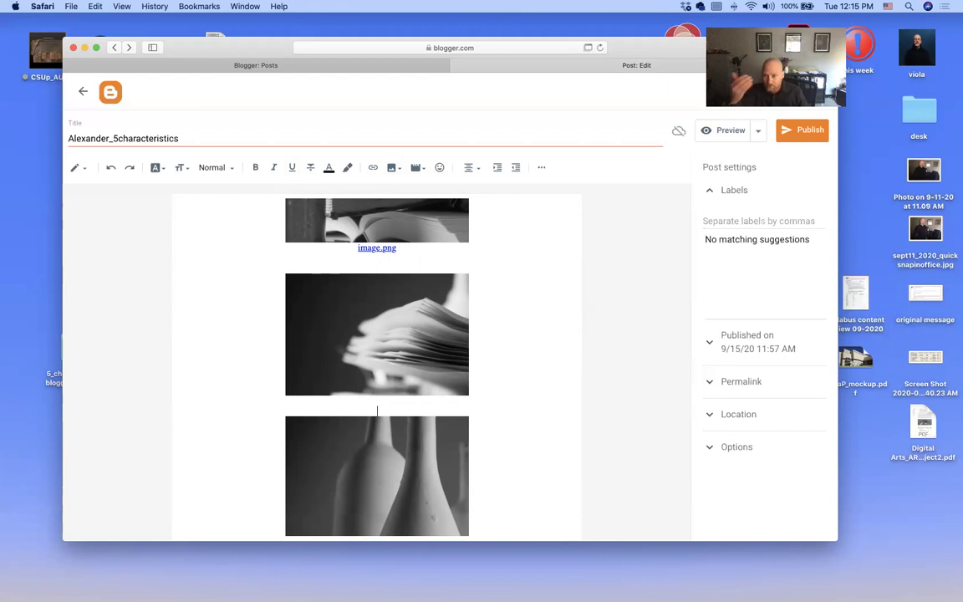
Delete the original image of the fanned book pages below the bottle image captioned 1:2.
{"action": "scroll", "coordinate": [377, 368], "scroll_direction": "down", "scroll_amount": 5}
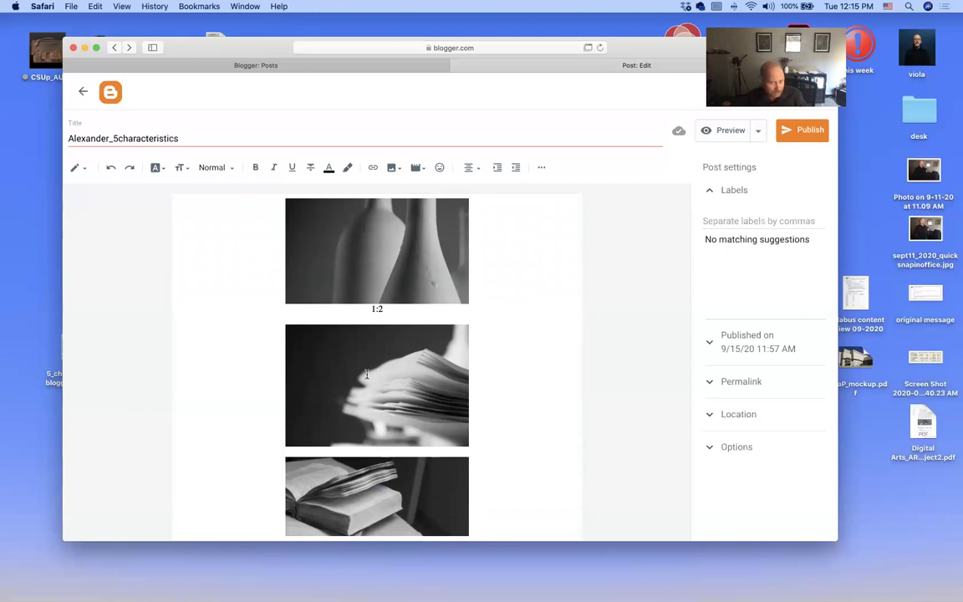
{"action": "left_click", "coordinate": [366, 375]}
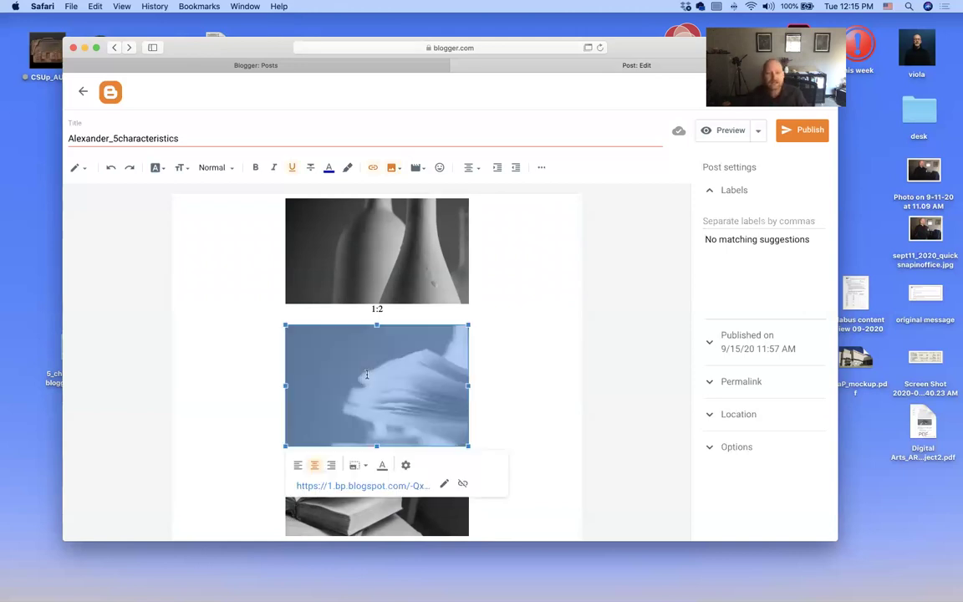
{"action": "key", "text": "BackSpace"}
{"action": "scroll", "coordinate": [366, 374], "scroll_direction": "up", "scroll_amount": 5}
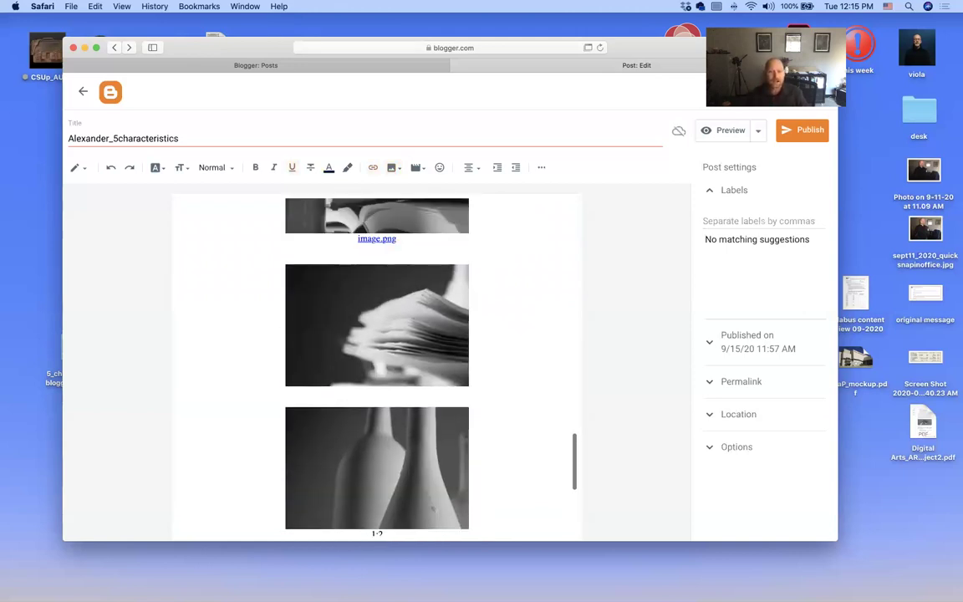
Copy the bottle image with its 1:2 caption and paste it between the image.png link and the fanned book pages.
{"action": "scroll", "coordinate": [377, 368], "scroll_direction": "up", "scroll_amount": 2}
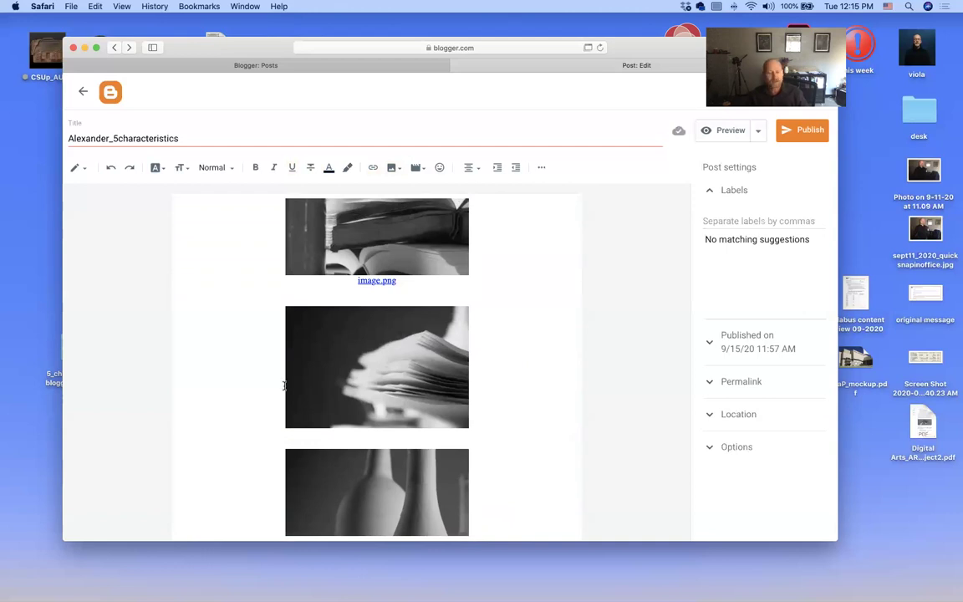
{"action": "scroll", "coordinate": [409, 376], "scroll_direction": "down", "scroll_amount": 1}
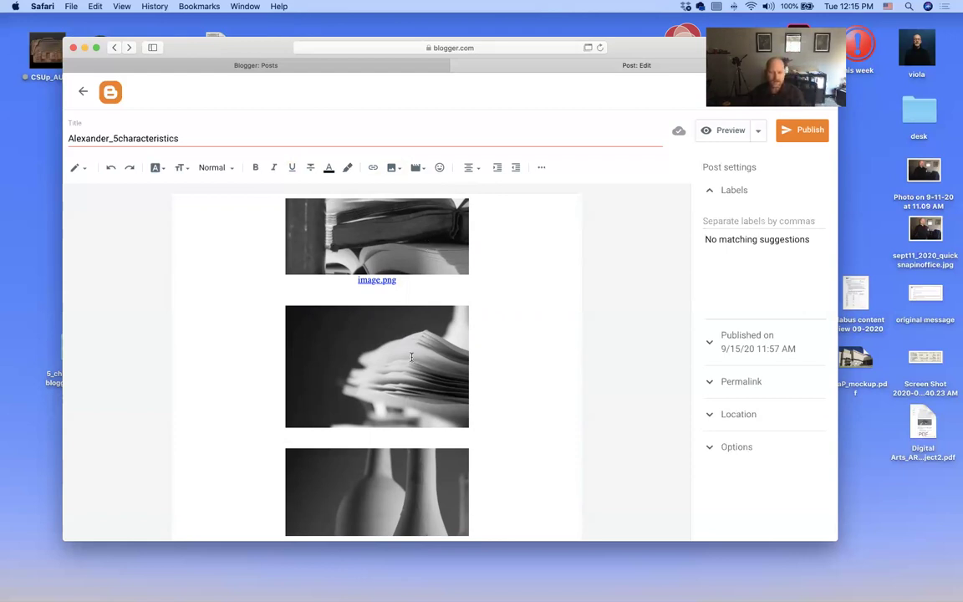
{"action": "scroll", "coordinate": [411, 357], "scroll_direction": "down", "scroll_amount": 3}
{"action": "left_click", "coordinate": [365, 391]}
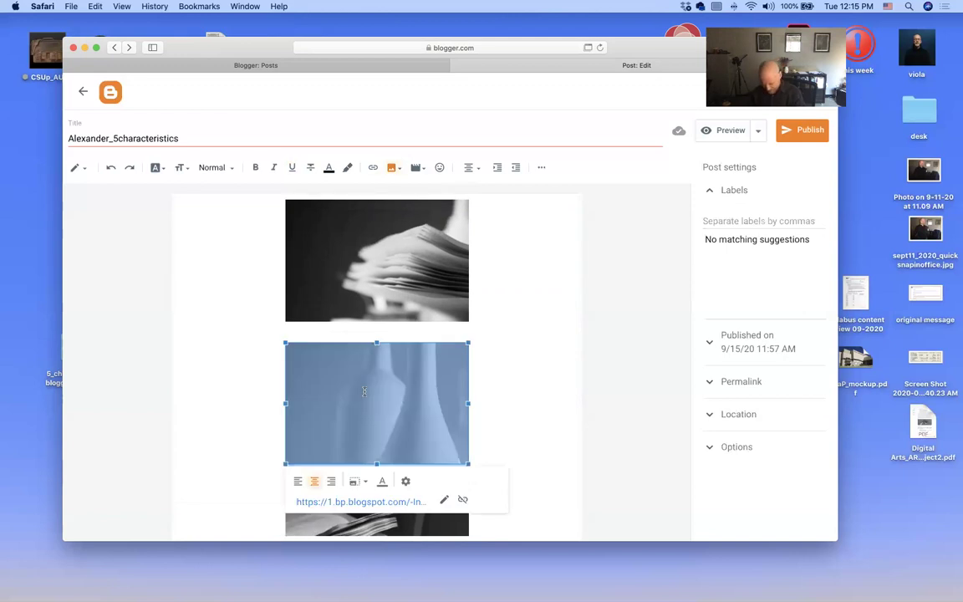
{"action": "scroll", "coordinate": [364, 391], "scroll_direction": "up", "scroll_amount": 3}
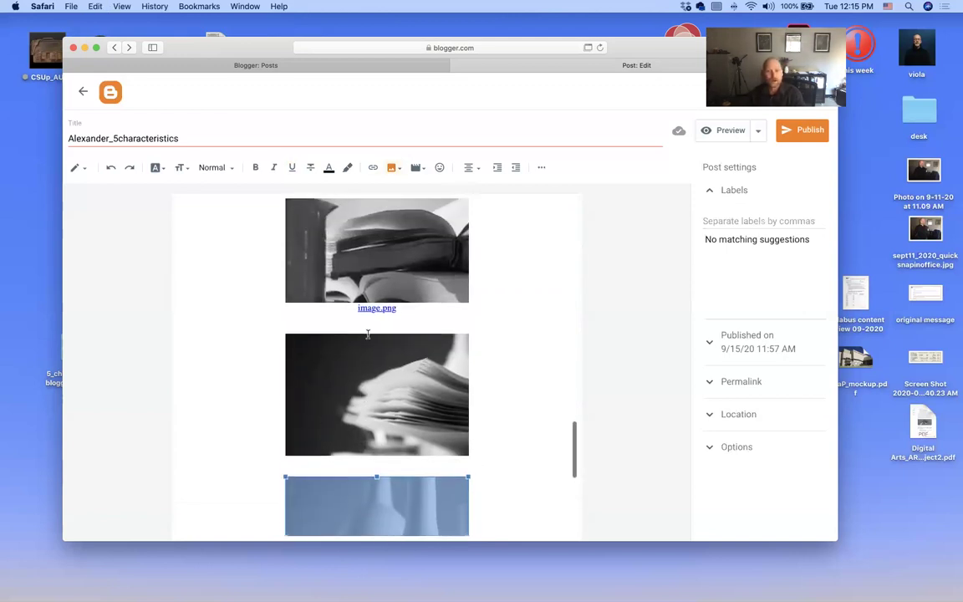
{"action": "left_click", "coordinate": [372, 327]}
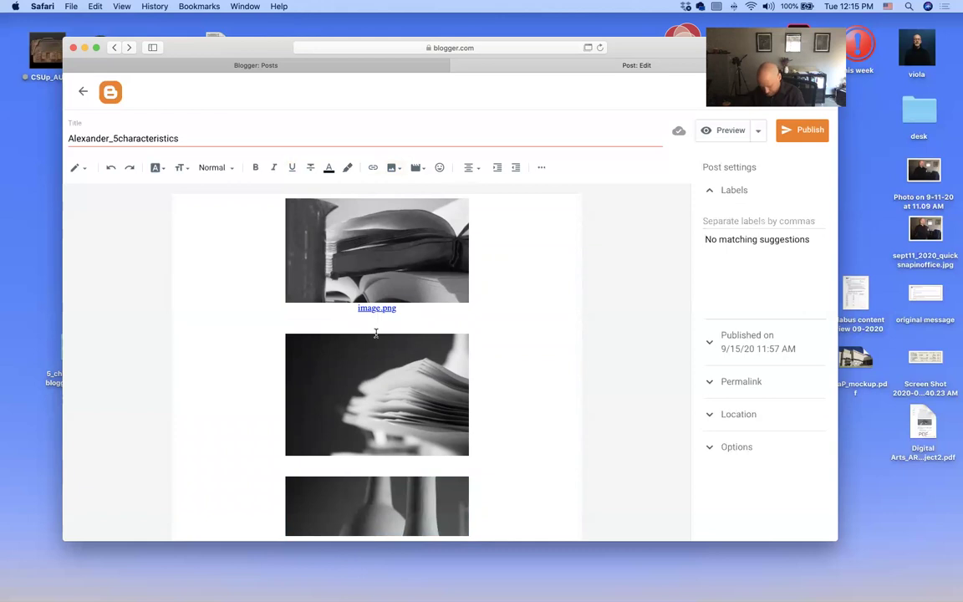
{"action": "key", "text": "Return"}
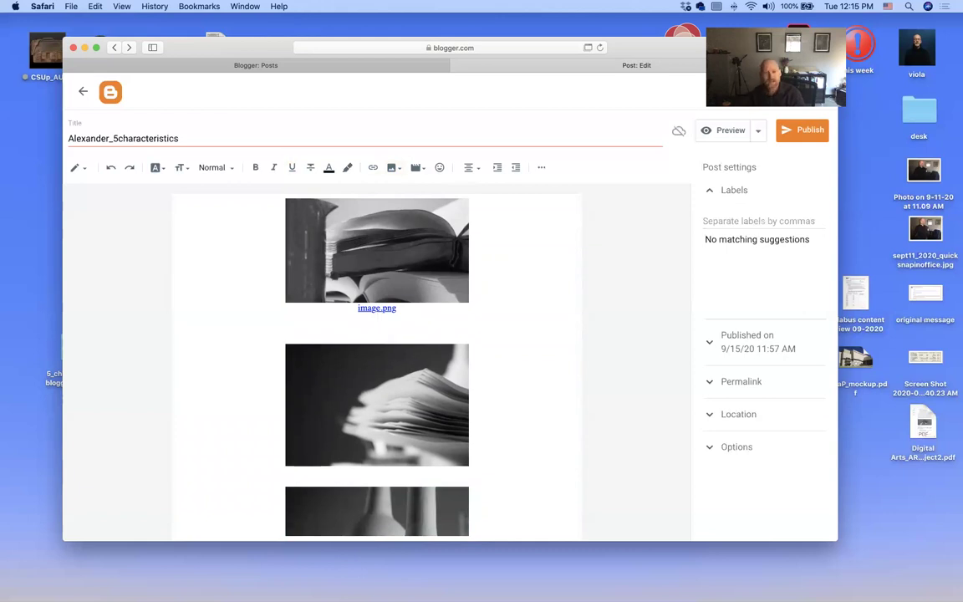
{"action": "key", "text": "super+v"}
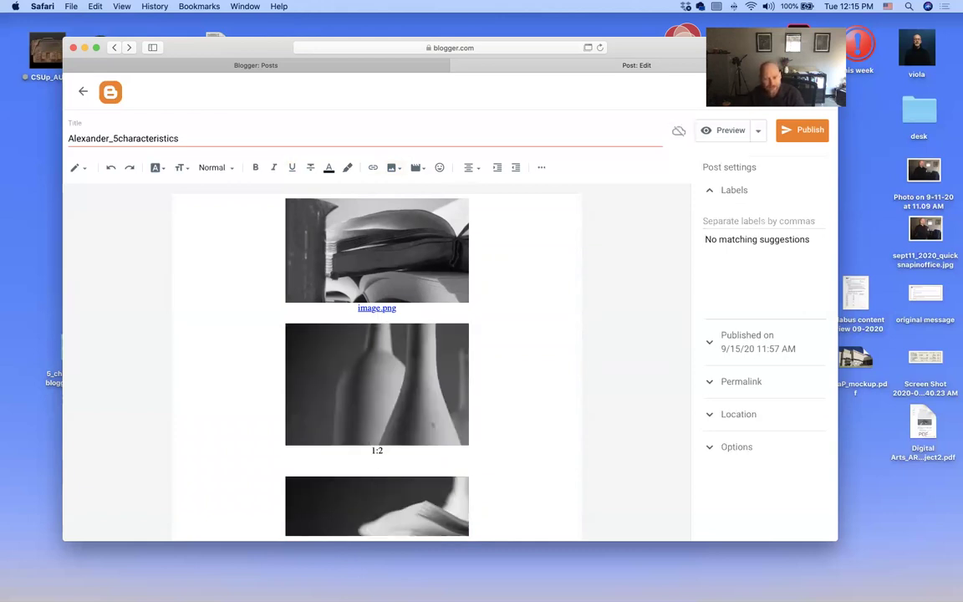
Delete the duplicate bottle image and its 1:2 caption below the fanned book pages.
{"action": "scroll", "coordinate": [376, 367], "scroll_direction": "down", "scroll_amount": 10}
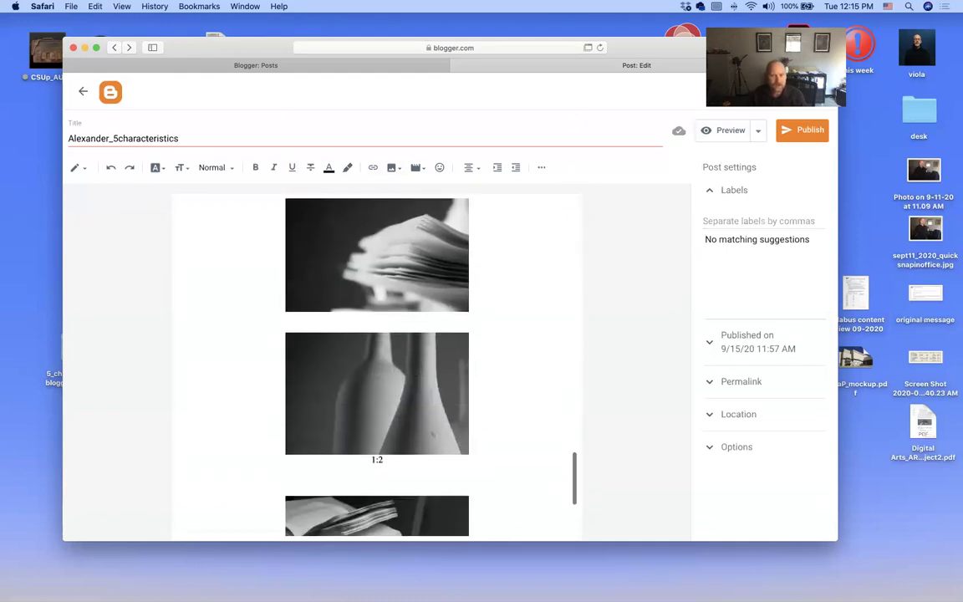
{"action": "left_click", "coordinate": [358, 391]}
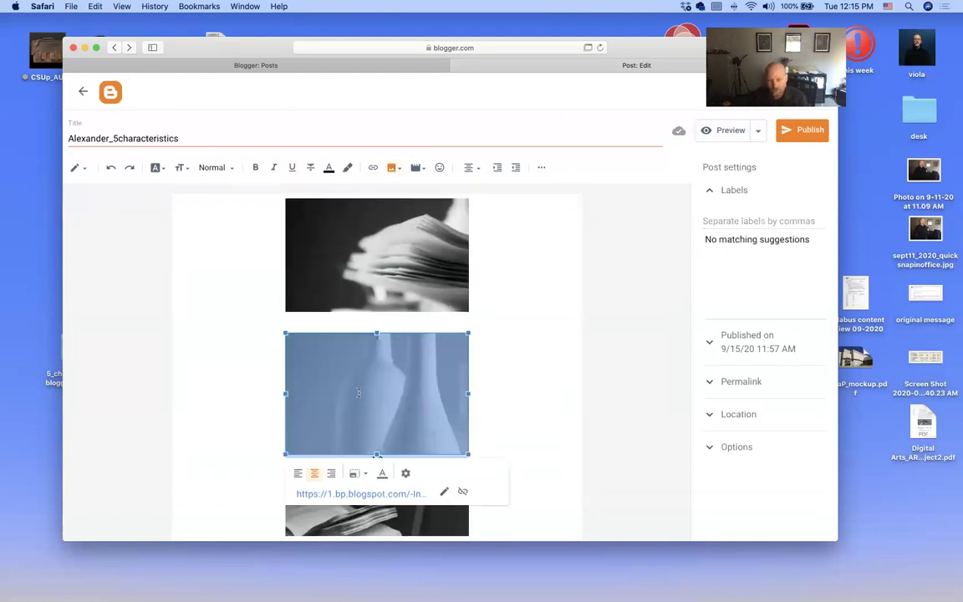
{"action": "key", "text": "BackSpace"}
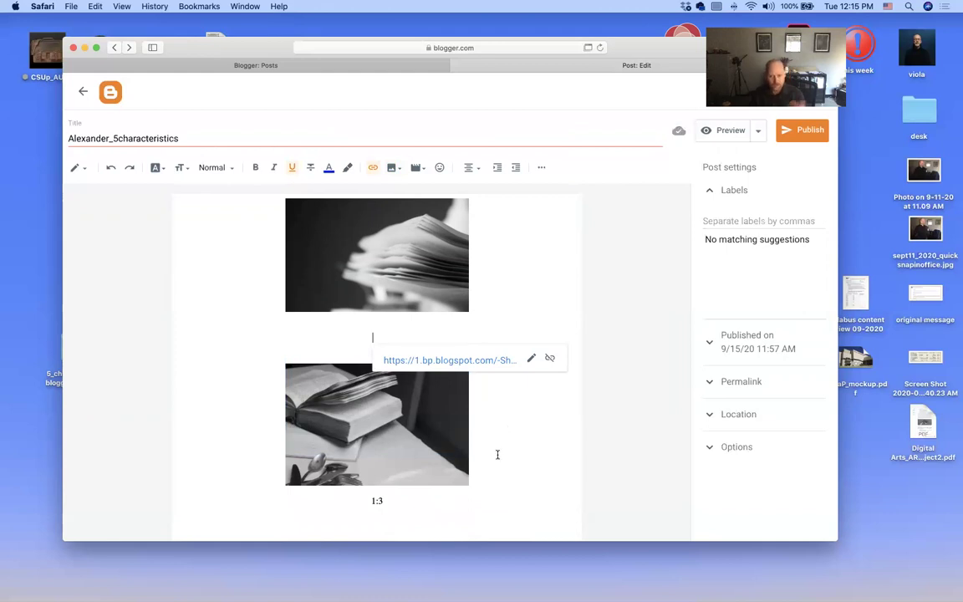
Check the post from the position images through the TEMPERATURE heading, and publish it to the blog.
{"action": "scroll", "coordinate": [500, 435], "scroll_direction": "down", "scroll_amount": 2}
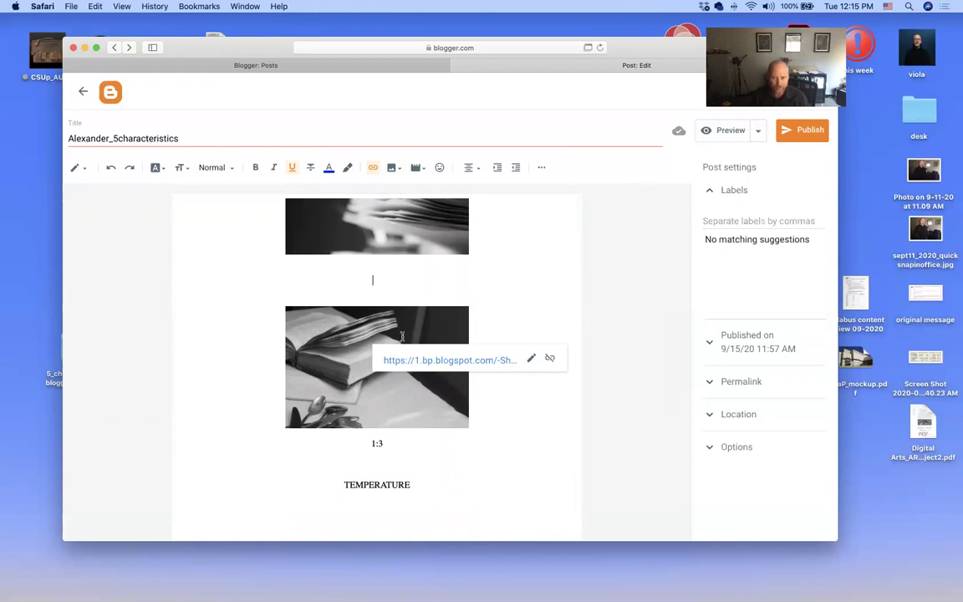
{"action": "scroll", "coordinate": [426, 338], "scroll_direction": "up", "scroll_amount": 15}
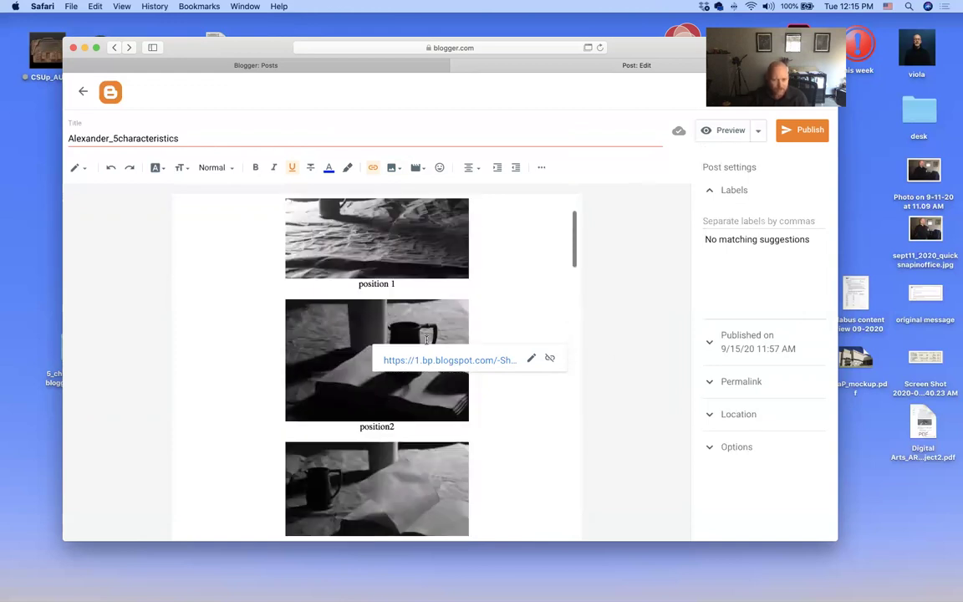
{"action": "scroll", "coordinate": [426, 339], "scroll_direction": "down", "scroll_amount": 20}
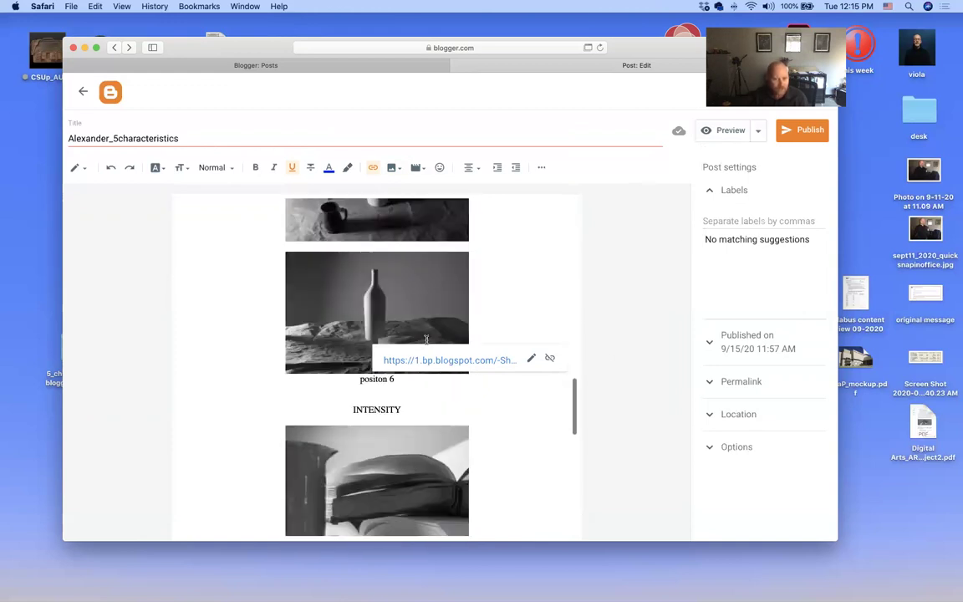
{"action": "left_click", "coordinate": [801, 131]}
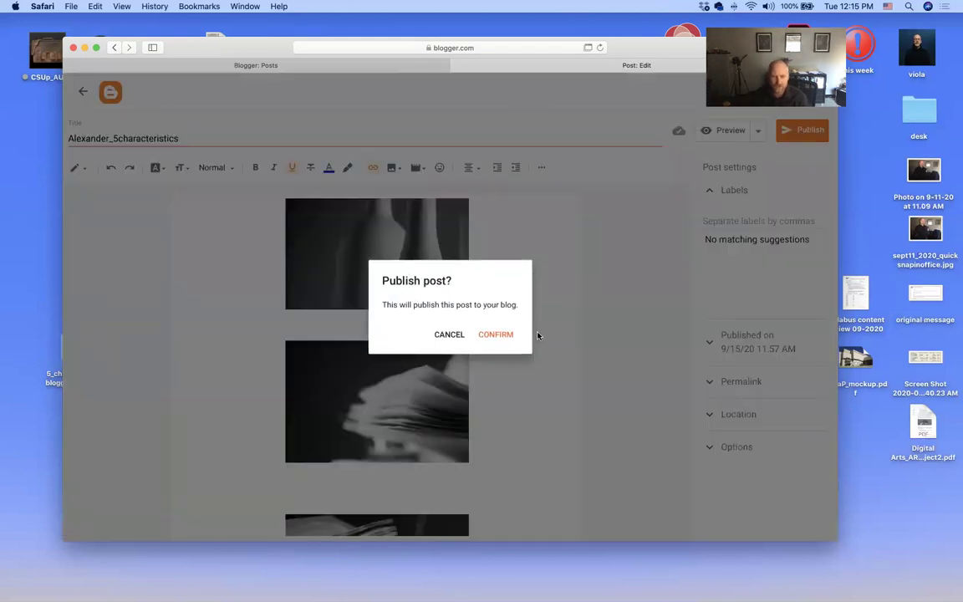
{"action": "left_click", "coordinate": [500, 335]}
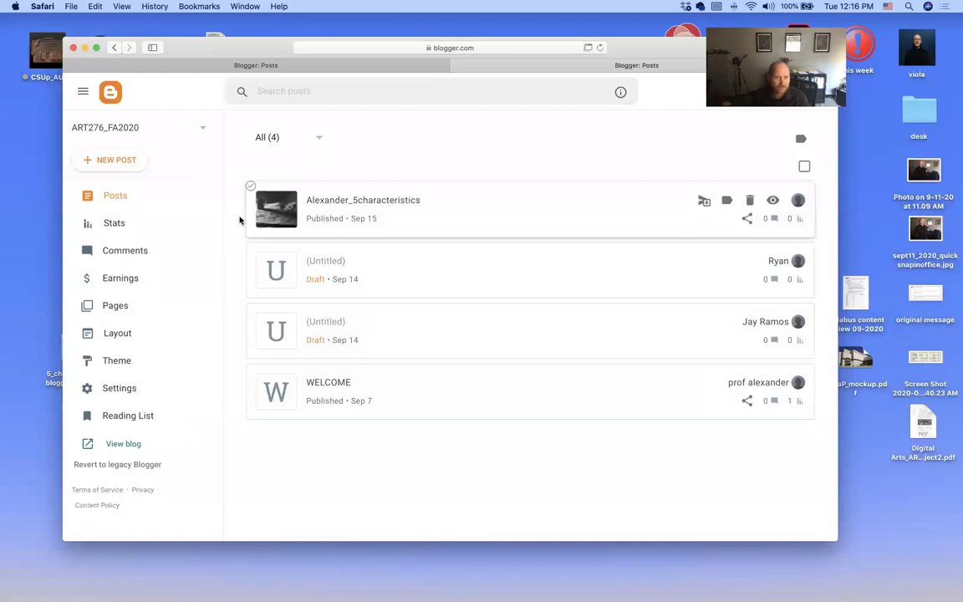
View the ART276_FA2020 blog, open the published five-characteristics post, and review its images, captions and headings.
{"action": "left_click", "coordinate": [123, 445]}
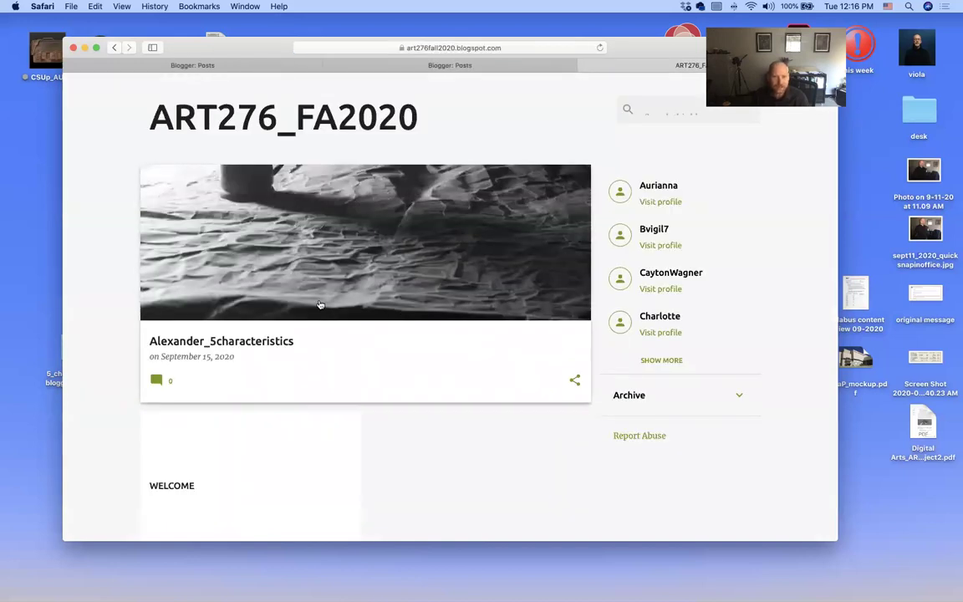
{"action": "left_click", "coordinate": [376, 258]}
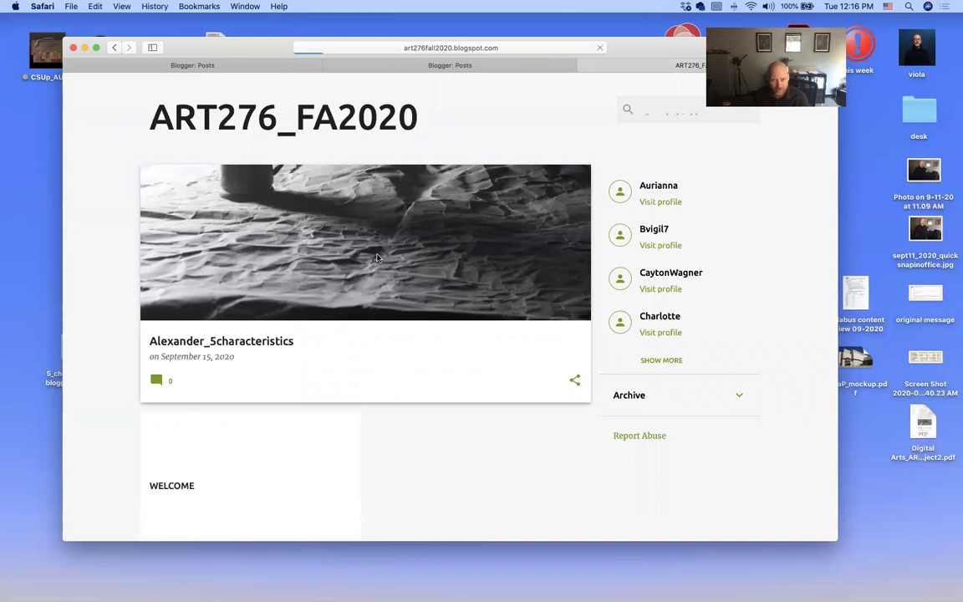
{"action": "scroll", "coordinate": [376, 258], "scroll_direction": "down", "scroll_amount": 3}
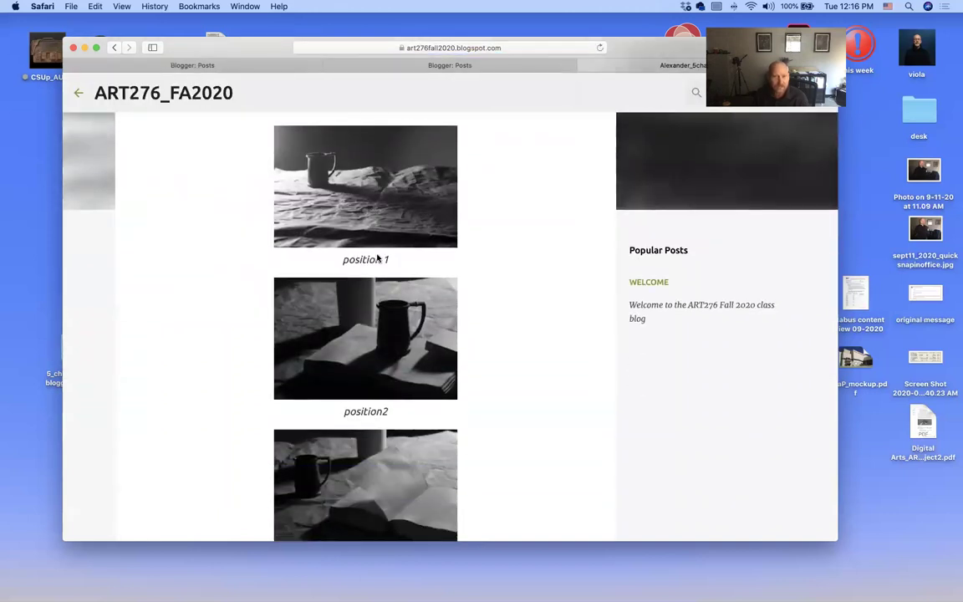
{"action": "scroll", "coordinate": [376, 258], "scroll_direction": "down", "scroll_amount": 10}
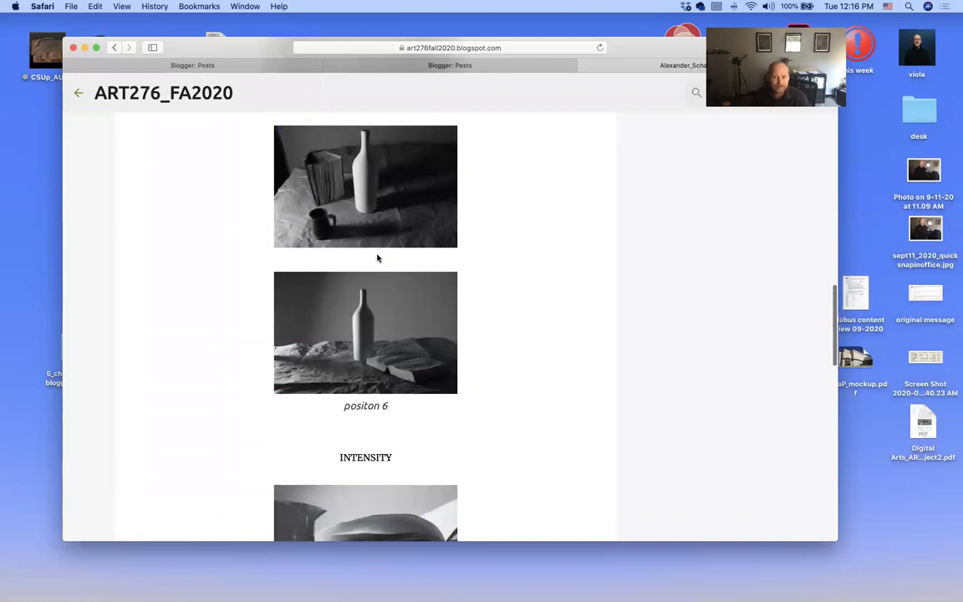
{"action": "scroll", "coordinate": [378, 258], "scroll_direction": "down", "scroll_amount": 10}
{"action": "scroll", "coordinate": [379, 257], "scroll_direction": "up", "scroll_amount": 8}
{"action": "scroll", "coordinate": [379, 257], "scroll_direction": "down", "scroll_amount": 10}
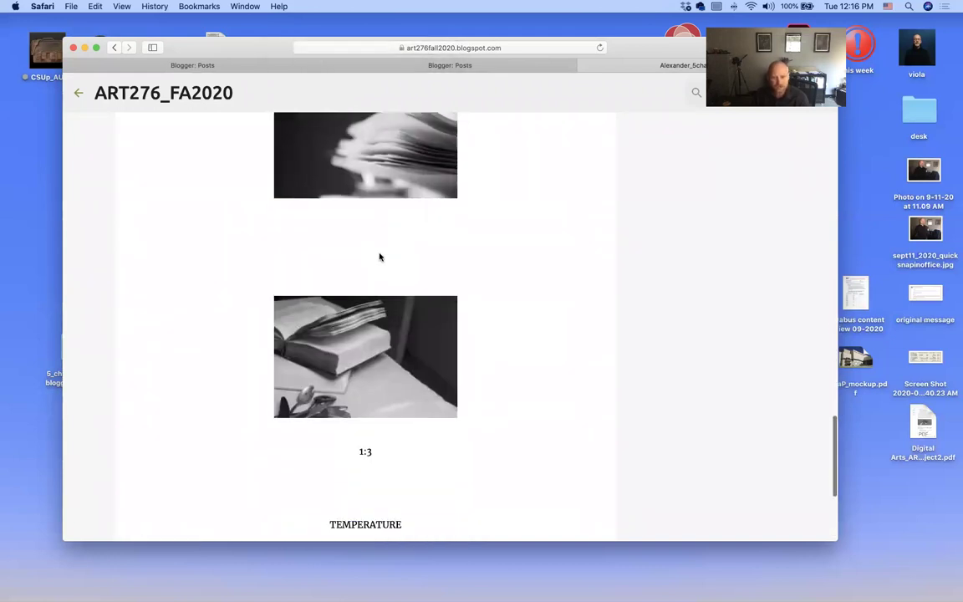
{"action": "scroll", "coordinate": [379, 257], "scroll_direction": "up", "scroll_amount": 8}
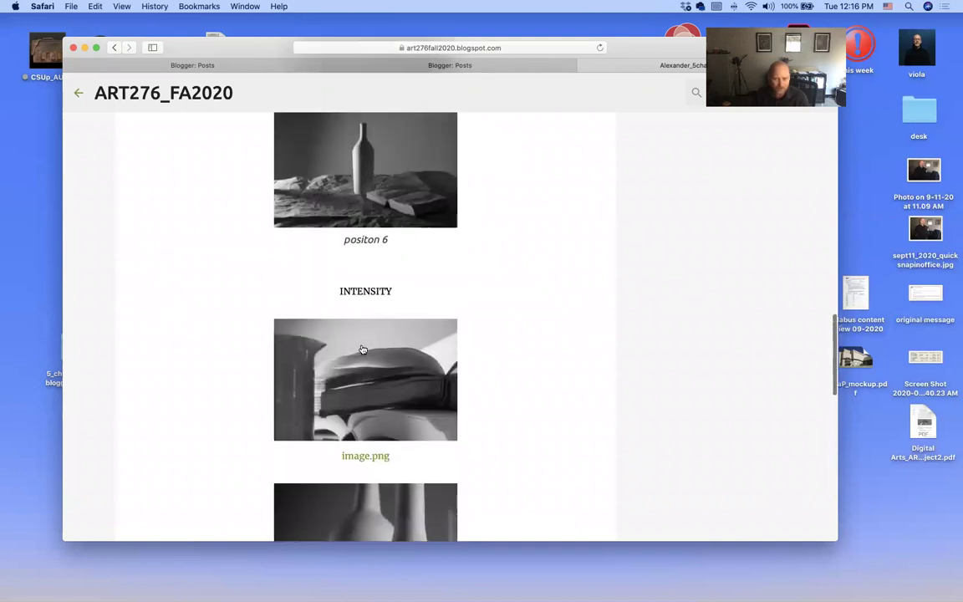
{"action": "scroll", "coordinate": [363, 349], "scroll_direction": "up", "scroll_amount": 10}
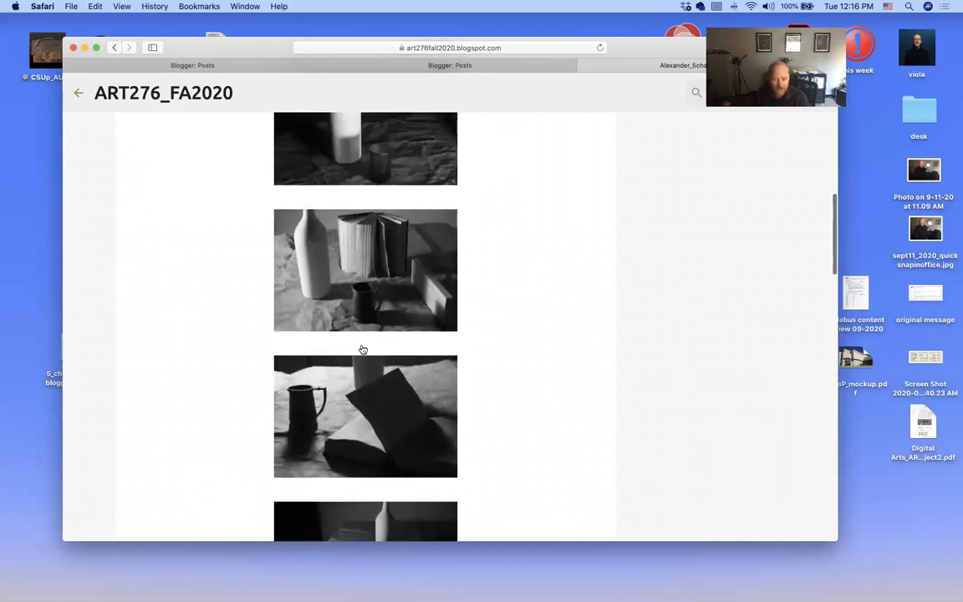
{"action": "scroll", "coordinate": [363, 349], "scroll_direction": "up", "scroll_amount": 8}
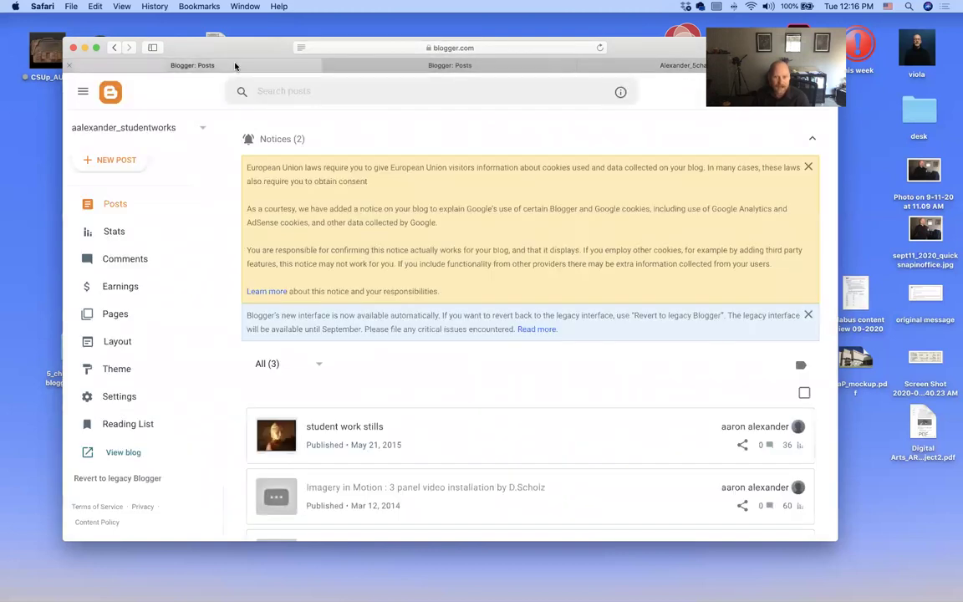
Close the browser tab that lists the posts of the separate student works blog.
{"action": "left_click", "coordinate": [69, 66]}
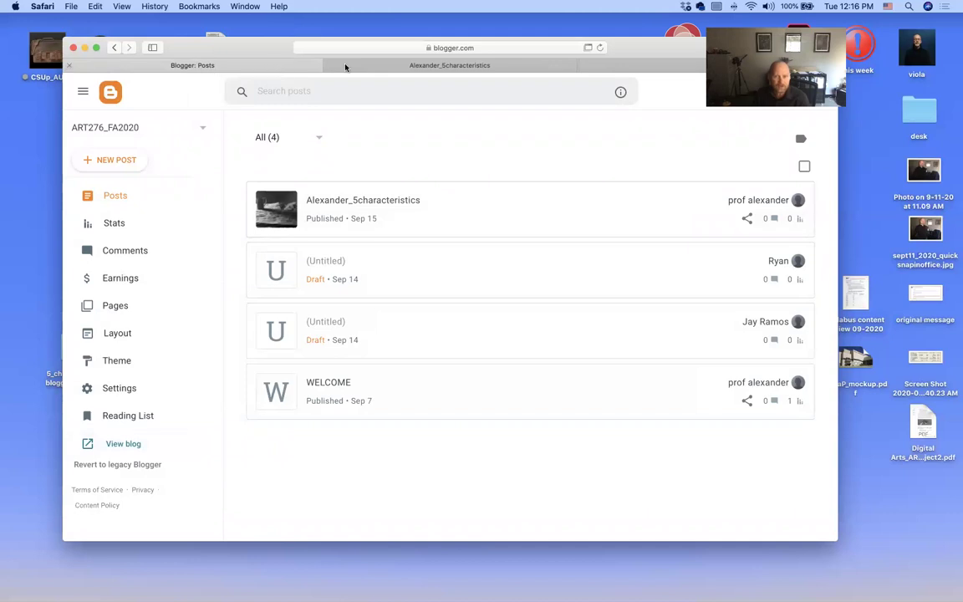
{"action": "left_click", "coordinate": [376, 66]}
{"action": "left_click", "coordinate": [276, 66]}
{"action": "left_click", "coordinate": [348, 65]}
{"action": "left_click", "coordinate": [326, 66]}
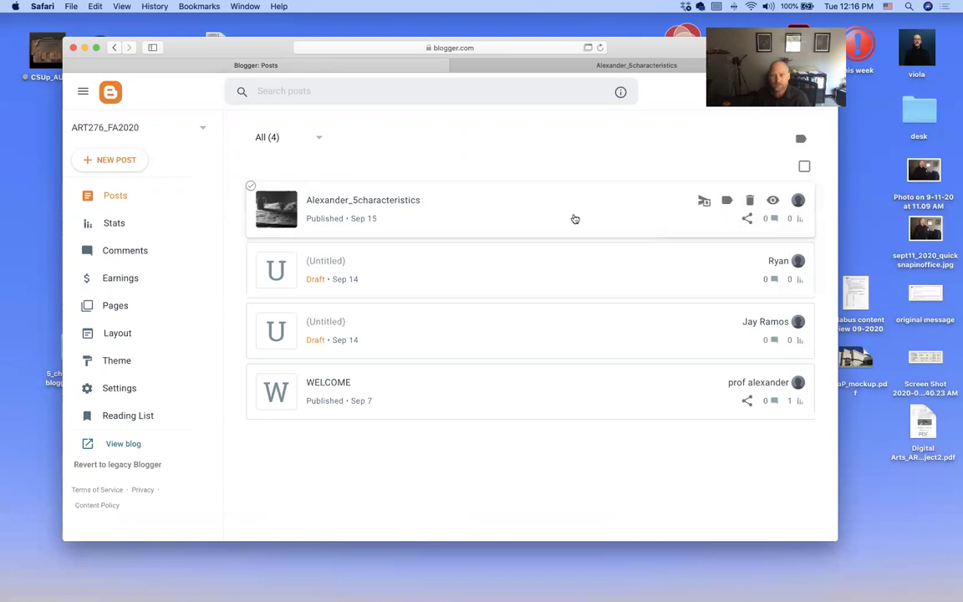
Remove the blank lines below the fanned book pages image in the five-characteristics post, update the post, and return to the posts list.
{"action": "left_click", "coordinate": [329, 214]}
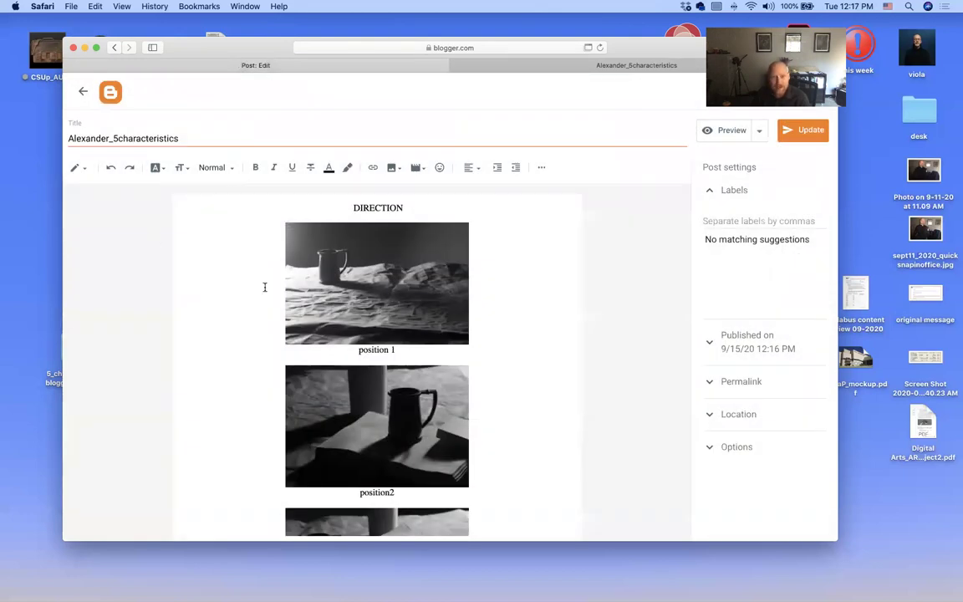
{"action": "scroll", "coordinate": [249, 333], "scroll_direction": "down", "scroll_amount": 5}
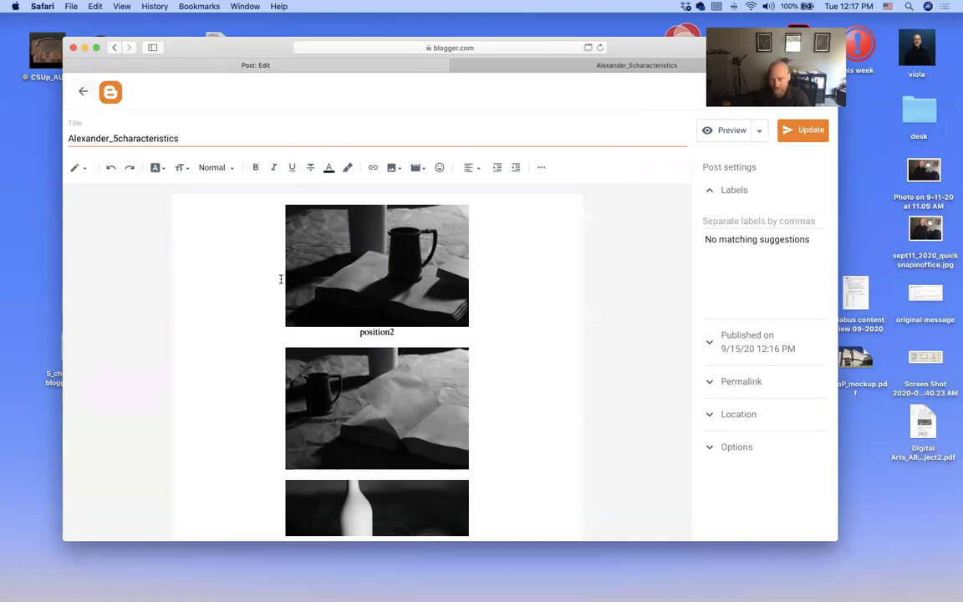
{"action": "scroll", "coordinate": [425, 318], "scroll_direction": "down", "scroll_amount": 10}
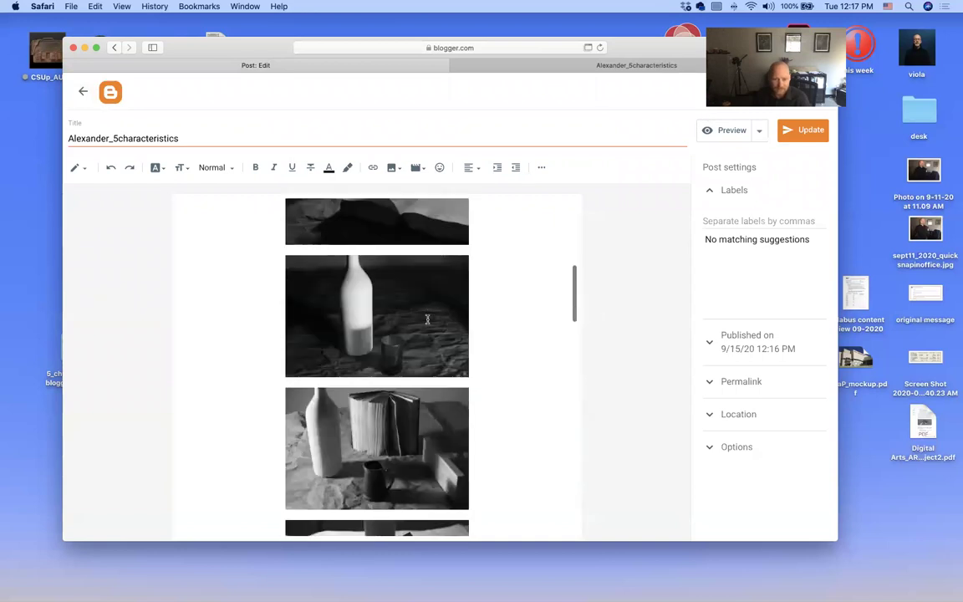
{"action": "scroll", "coordinate": [427, 319], "scroll_direction": "down", "scroll_amount": 15}
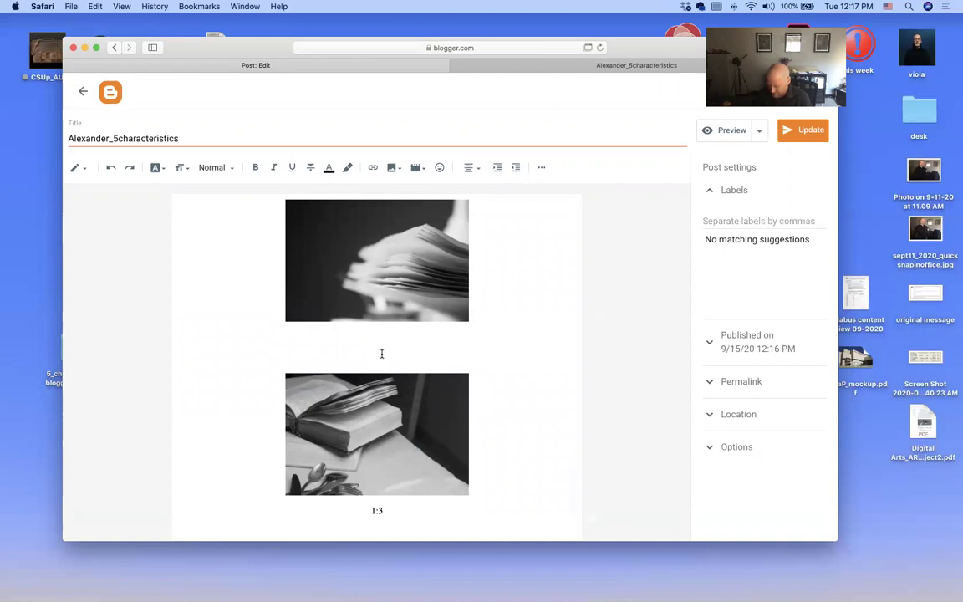
{"action": "left_click", "coordinate": [381, 352]}
{"action": "key", "text": "BackSpace"}
{"action": "key", "text": "BackSpace"}
{"action": "key", "text": "BackSpace"}
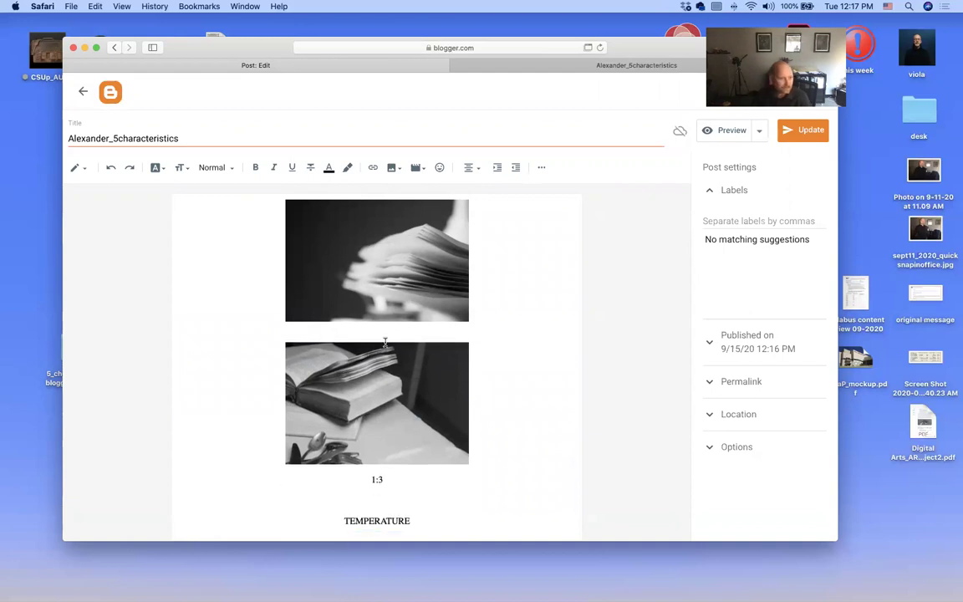
{"action": "left_click", "coordinate": [794, 127]}
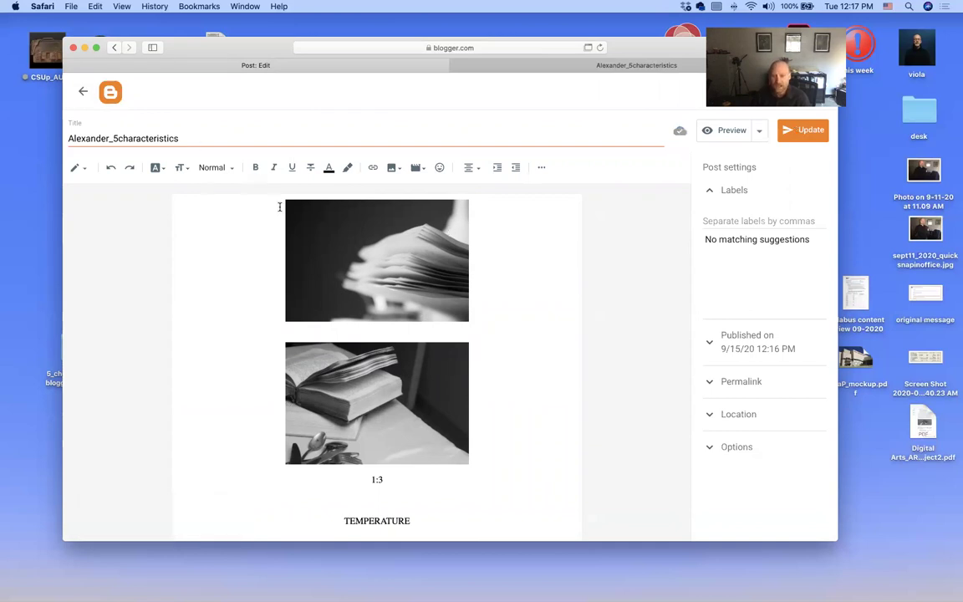
{"action": "left_click", "coordinate": [82, 91]}
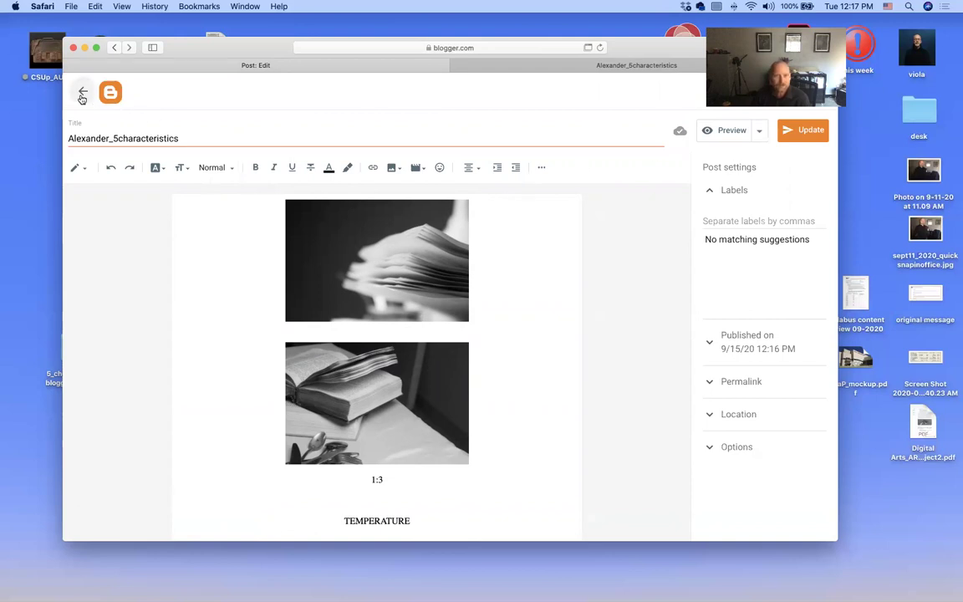
{"action": "left_click", "coordinate": [283, 203]}
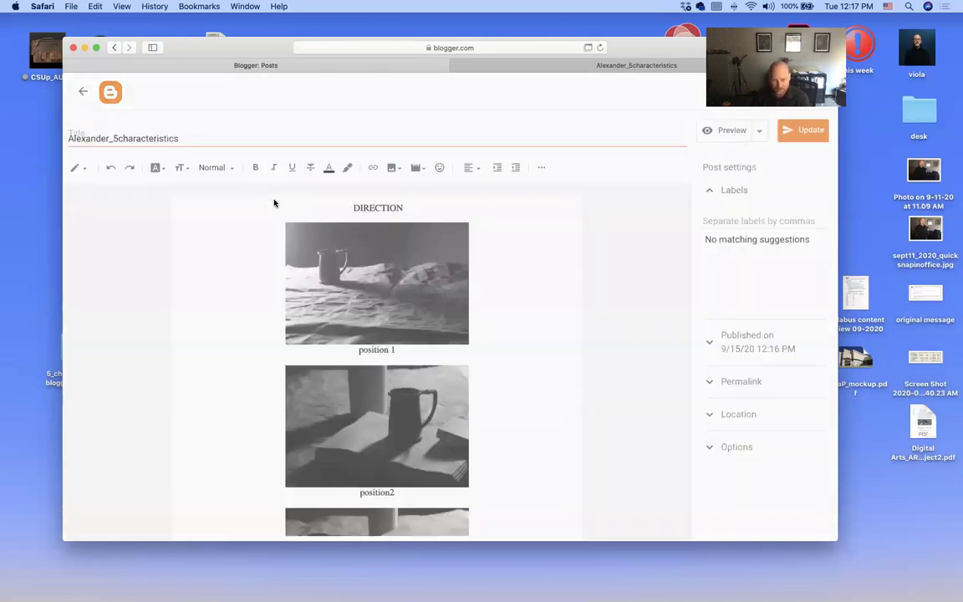
{"action": "left_click", "coordinate": [81, 91]}
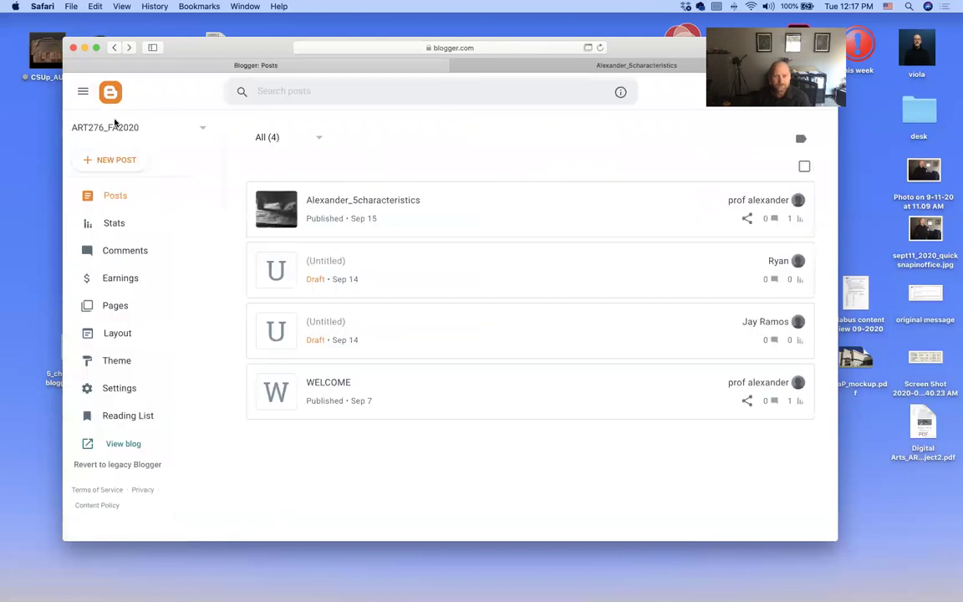
View the ART276_FA2020 blog, open the updated five-characteristics post, and check its images, captions and spacing from the DIRECTION section down.
{"action": "left_click", "coordinate": [112, 446]}
{"action": "left_click", "coordinate": [328, 263]}
{"action": "scroll", "coordinate": [328, 264], "scroll_direction": "down", "scroll_amount": 10}
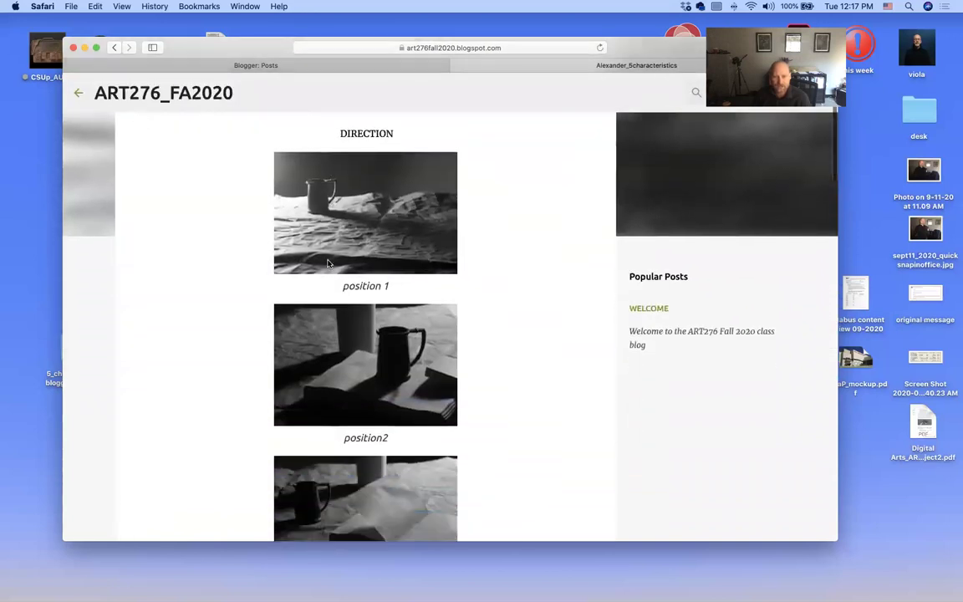
{"action": "scroll", "coordinate": [328, 264], "scroll_direction": "down", "scroll_amount": 10}
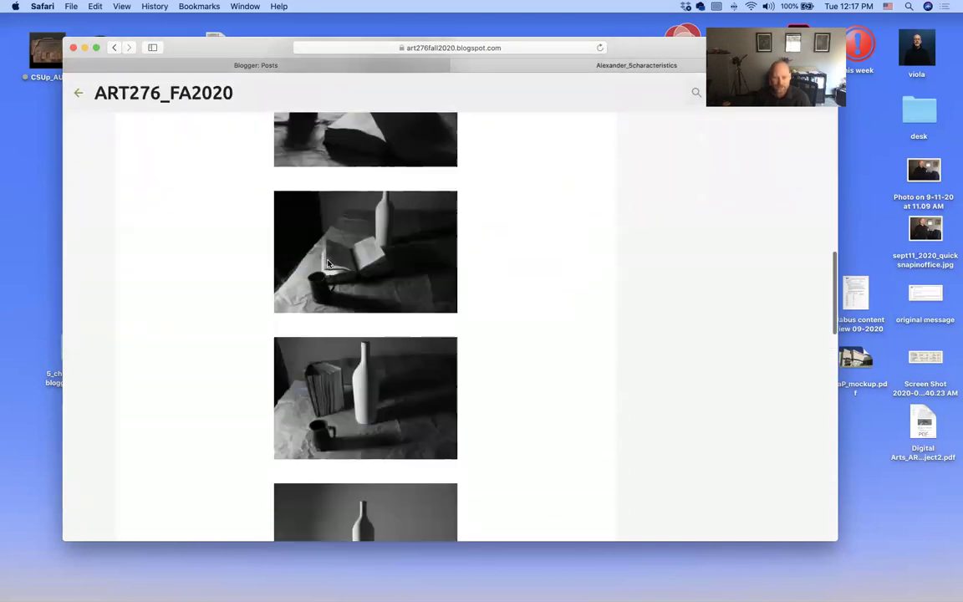
{"action": "scroll", "coordinate": [329, 263], "scroll_direction": "down", "scroll_amount": 10}
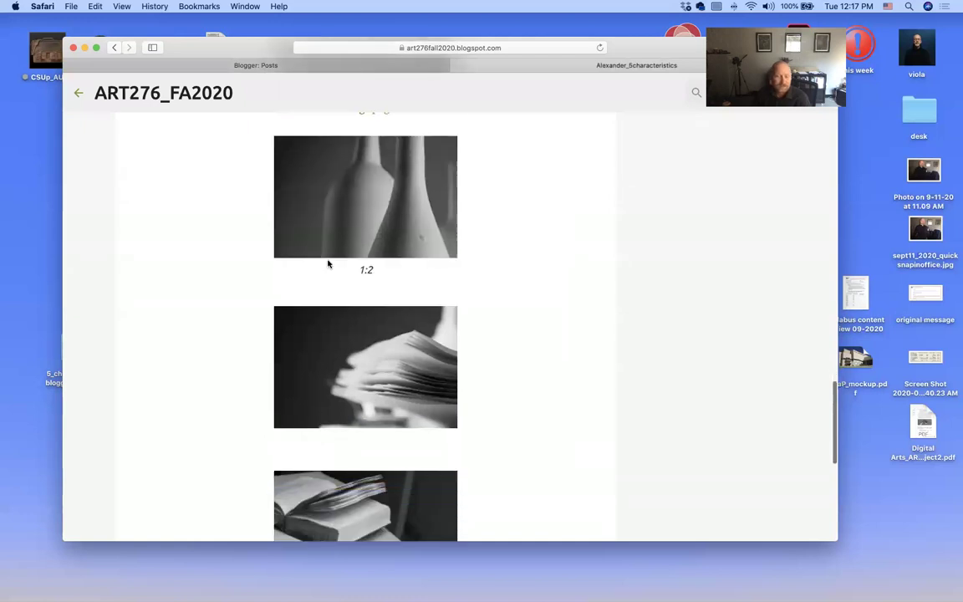
{"action": "scroll", "coordinate": [328, 263], "scroll_direction": "up", "scroll_amount": 12}
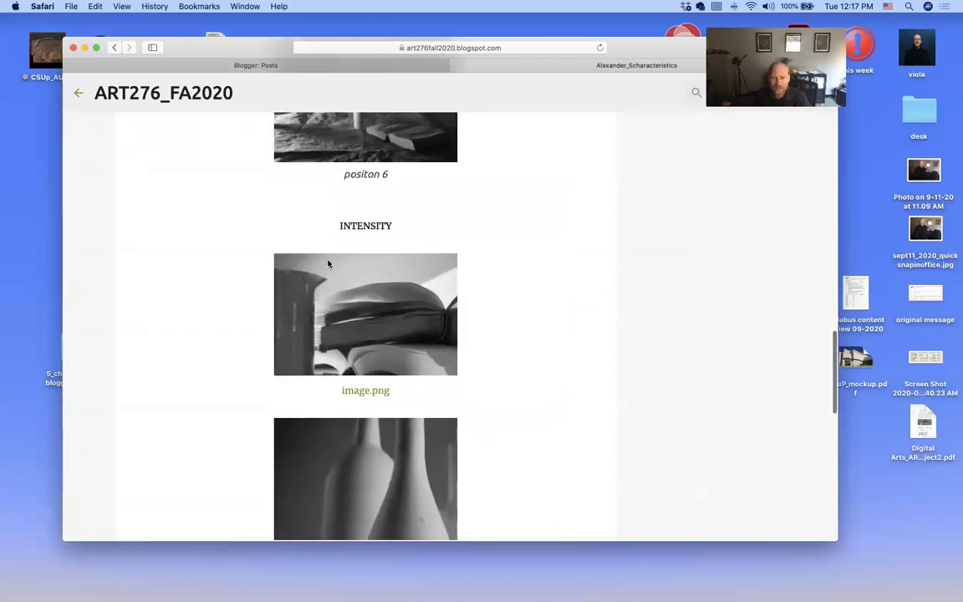
{"action": "scroll", "coordinate": [328, 263], "scroll_direction": "up", "scroll_amount": 15}
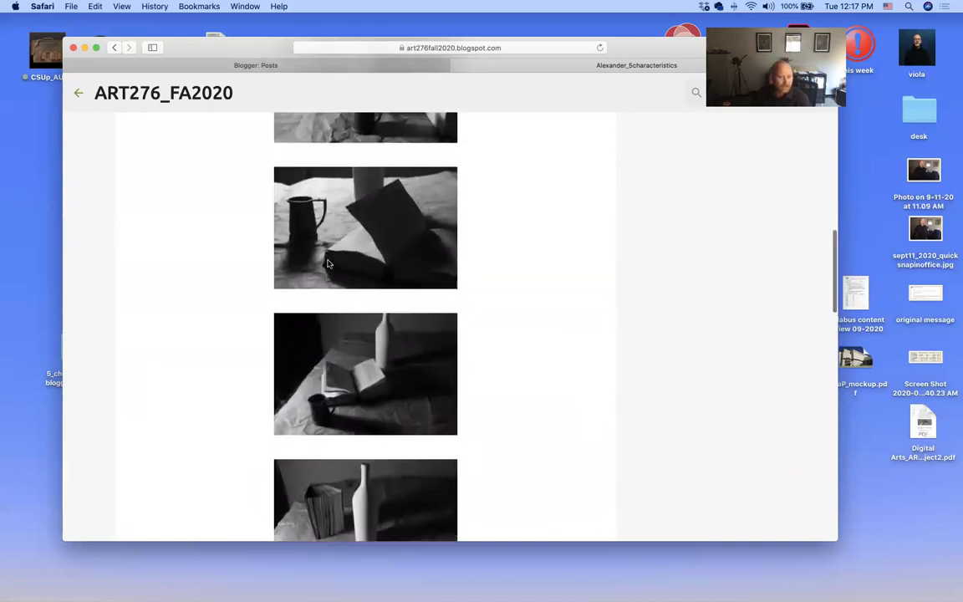
{"action": "scroll", "coordinate": [328, 264], "scroll_direction": "up", "scroll_amount": 4}
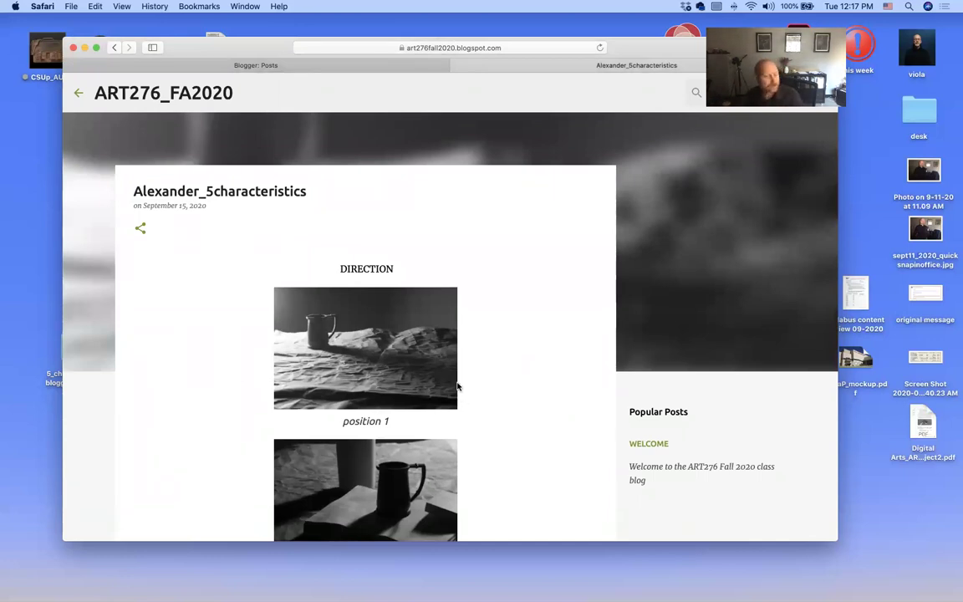
{"action": "scroll", "coordinate": [457, 386], "scroll_direction": "down", "scroll_amount": 2}
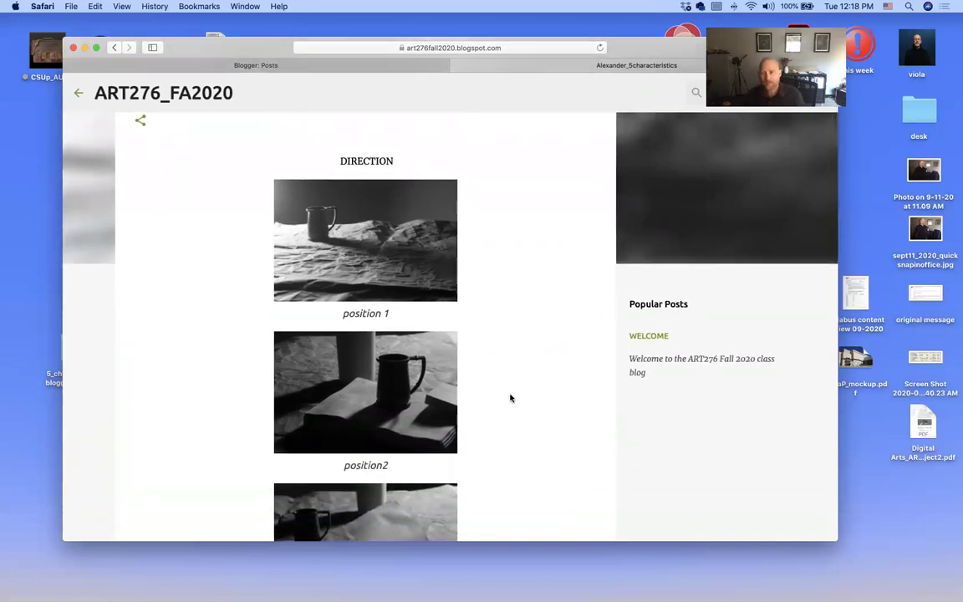
{"action": "scroll", "coordinate": [509, 398], "scroll_direction": "down", "scroll_amount": 1}
{"action": "scroll", "coordinate": [509, 395], "scroll_direction": "up", "scroll_amount": 3}
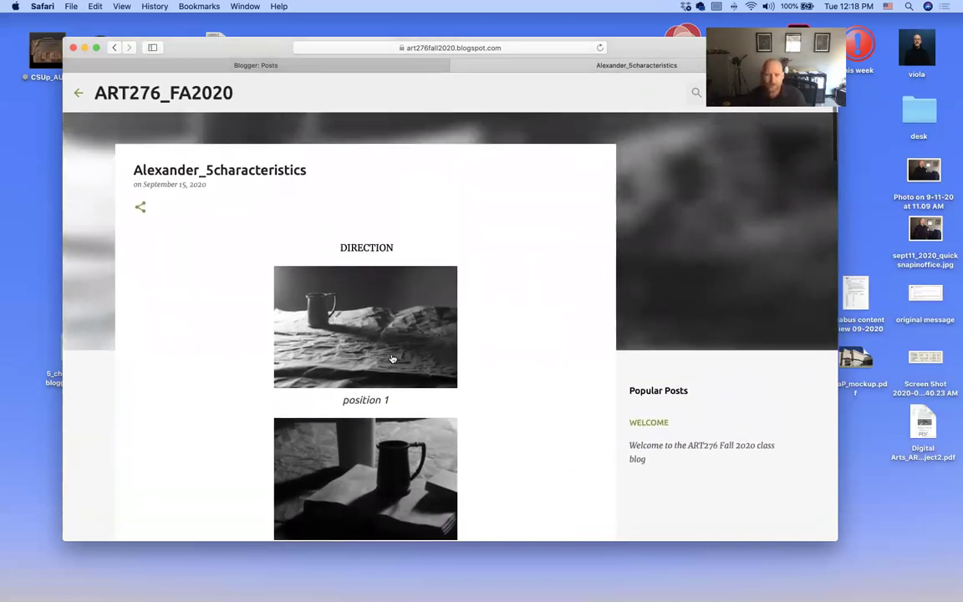
Enlarge the position 1 image in the published post, browse the first five images at full size, and close the enlarged view.
{"action": "left_click", "coordinate": [380, 350]}
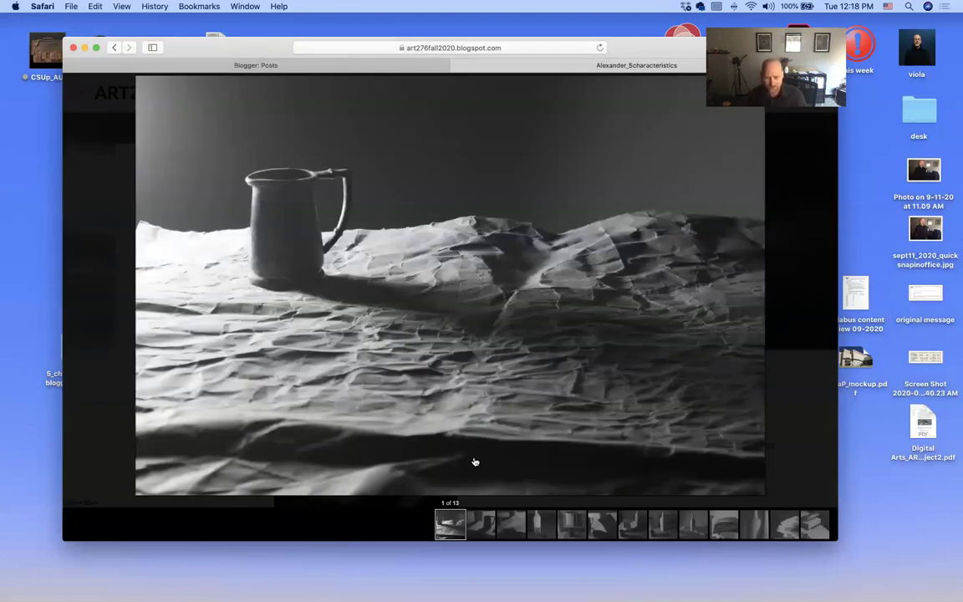
{"action": "left_click", "coordinate": [488, 524]}
{"action": "left_click", "coordinate": [488, 524]}
{"action": "left_click", "coordinate": [488, 524]}
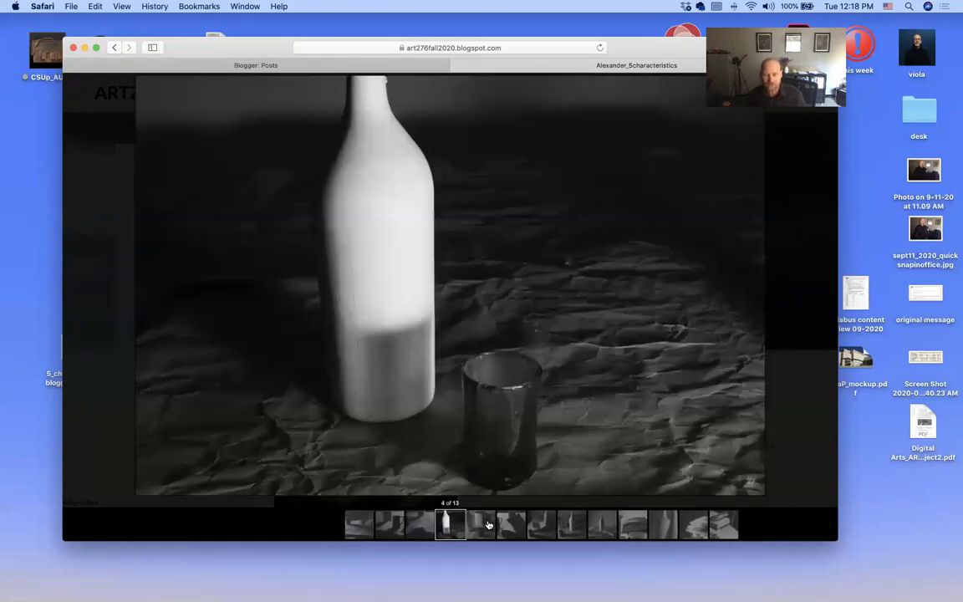
{"action": "left_click", "coordinate": [485, 527]}
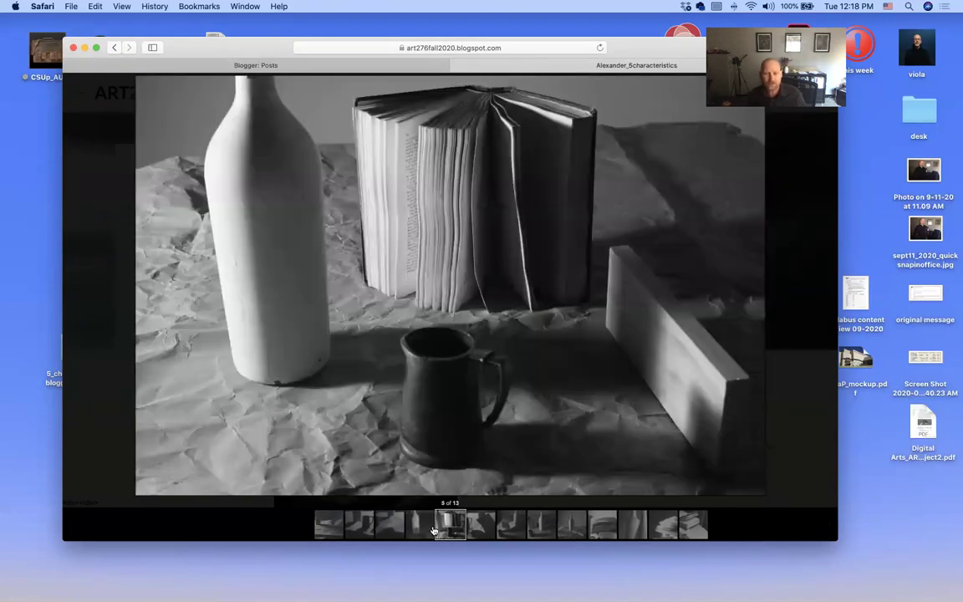
{"action": "left_click", "coordinate": [331, 530]}
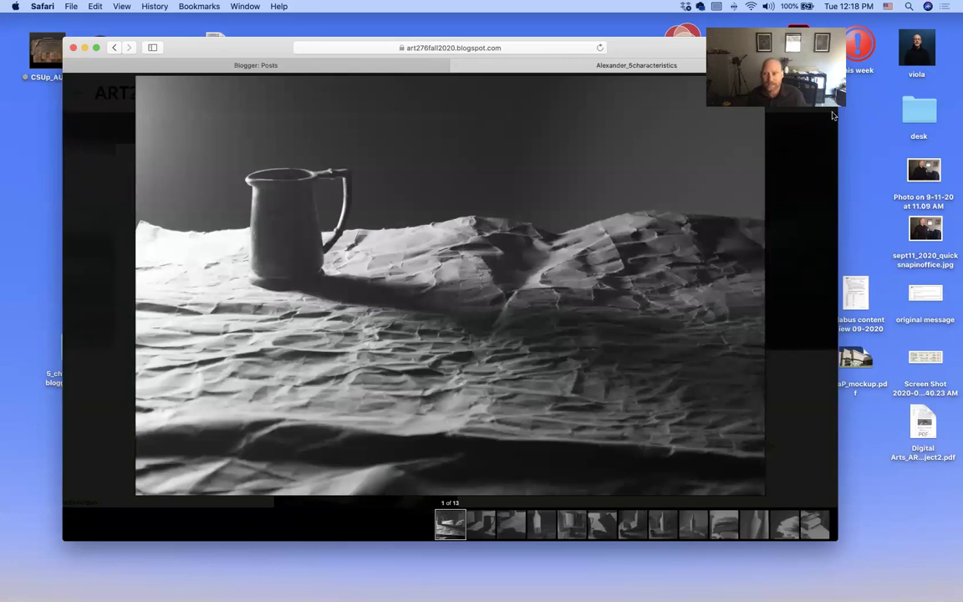
{"action": "left_click", "coordinate": [828, 83]}
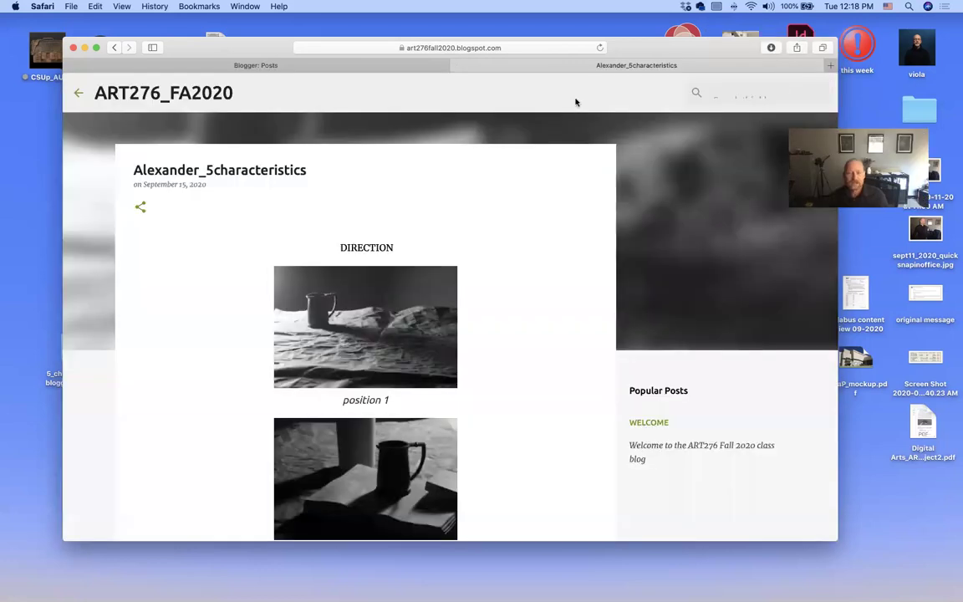
{"action": "scroll", "coordinate": [272, 281], "scroll_direction": "up", "scroll_amount": 1}
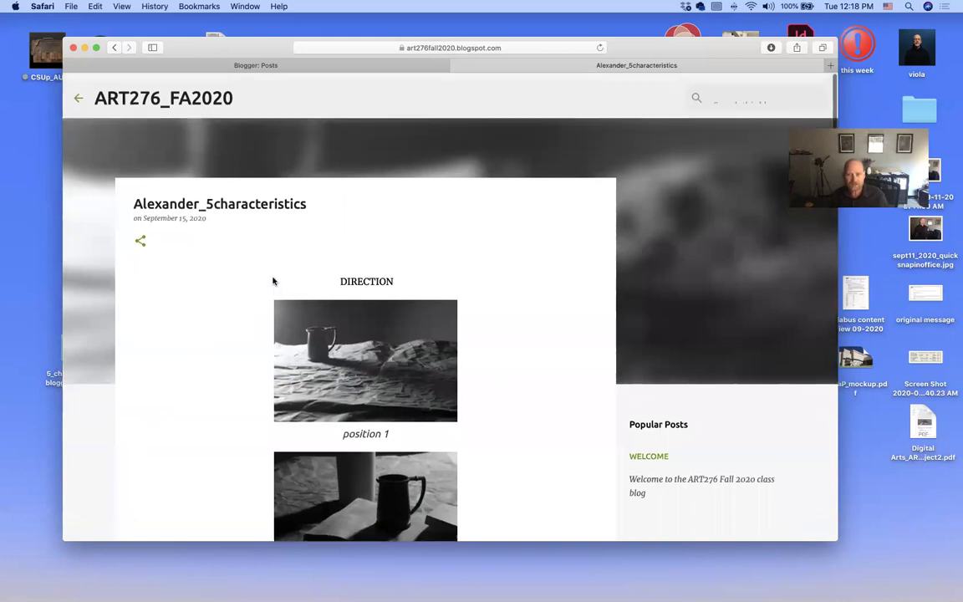
{"action": "scroll", "coordinate": [273, 280], "scroll_direction": "down", "scroll_amount": 1}
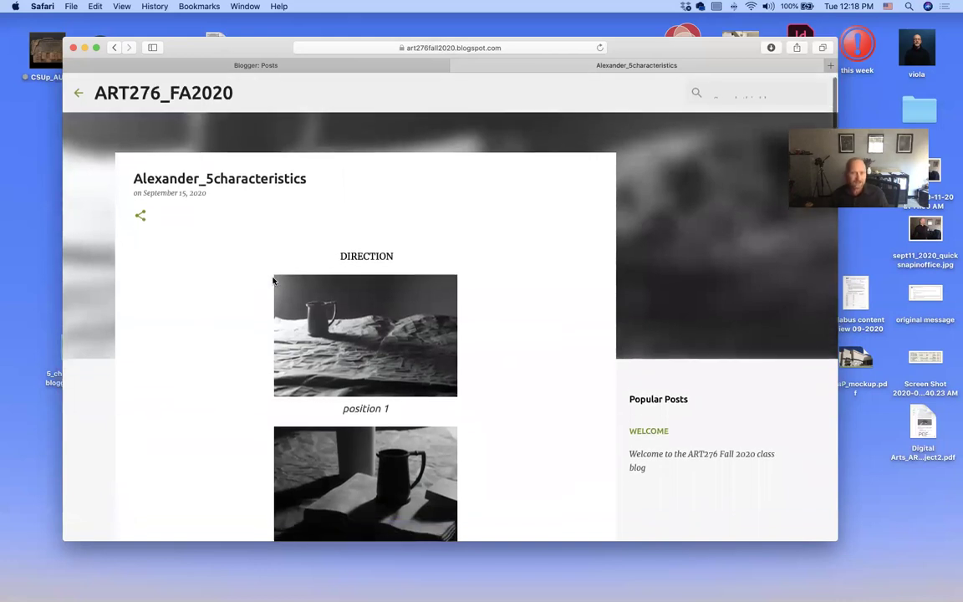